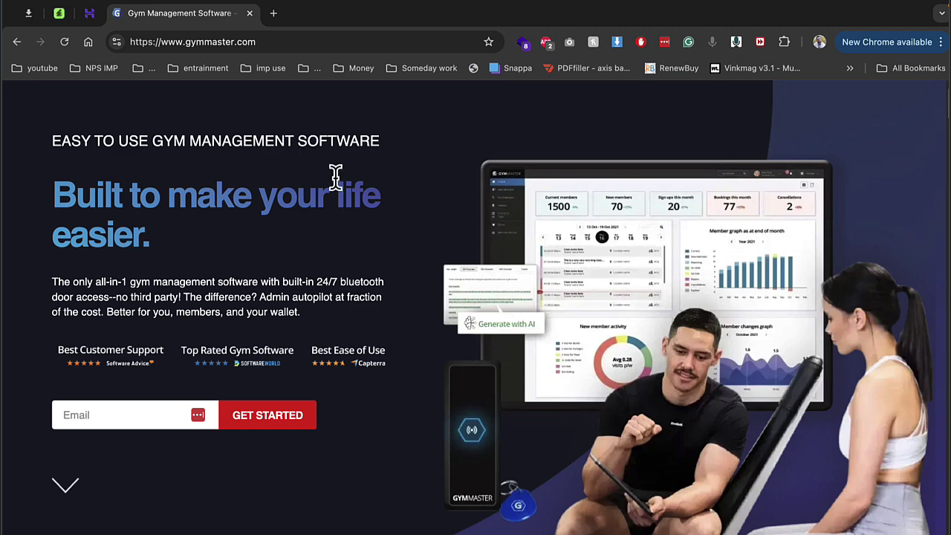
Step: Close the GymMaster site, review the Gym Master demo details on CodeCanyon, and return to Hostinger
left_click(250, 13)
left_click(60, 15)
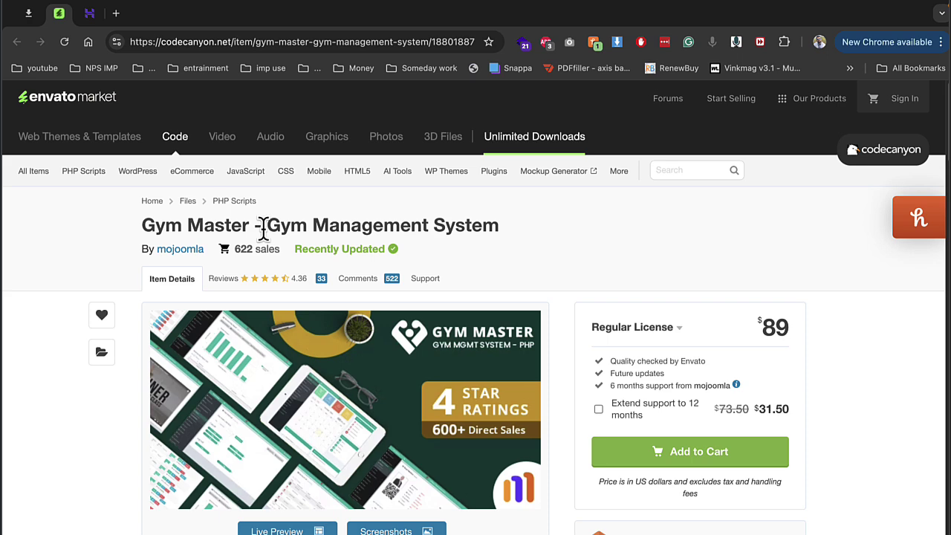
scroll(264, 234, "down", 3)
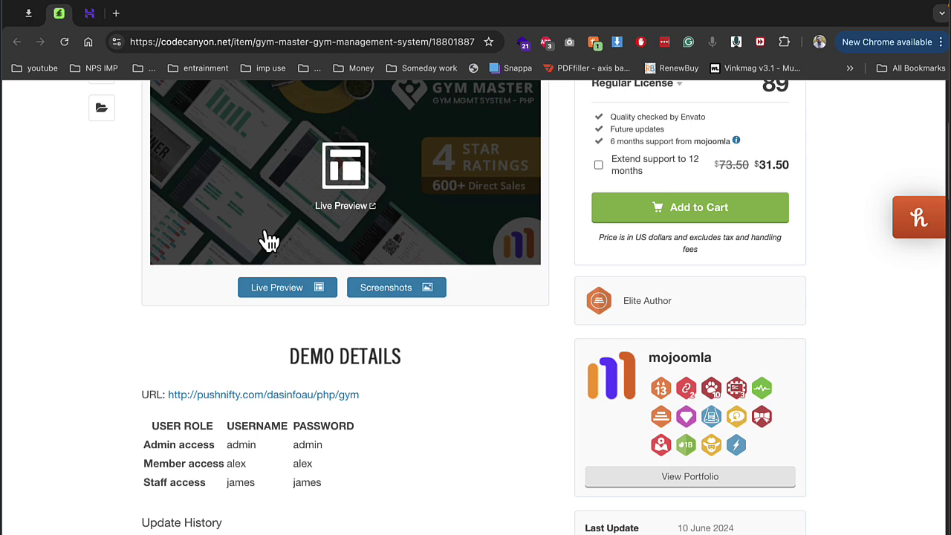
left_click(88, 21)
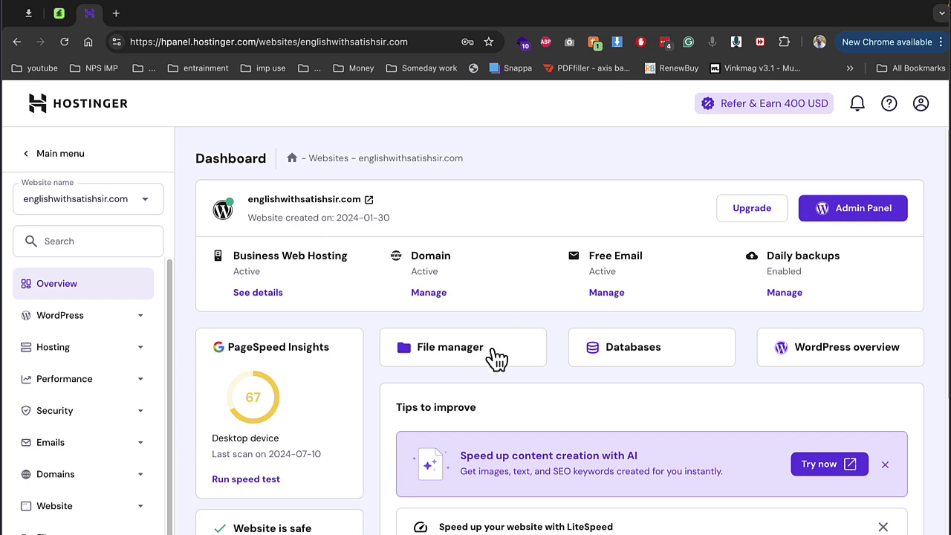
Step: Open the Hostinger File Manager and navigate into public_html/demo
left_click(465, 360)
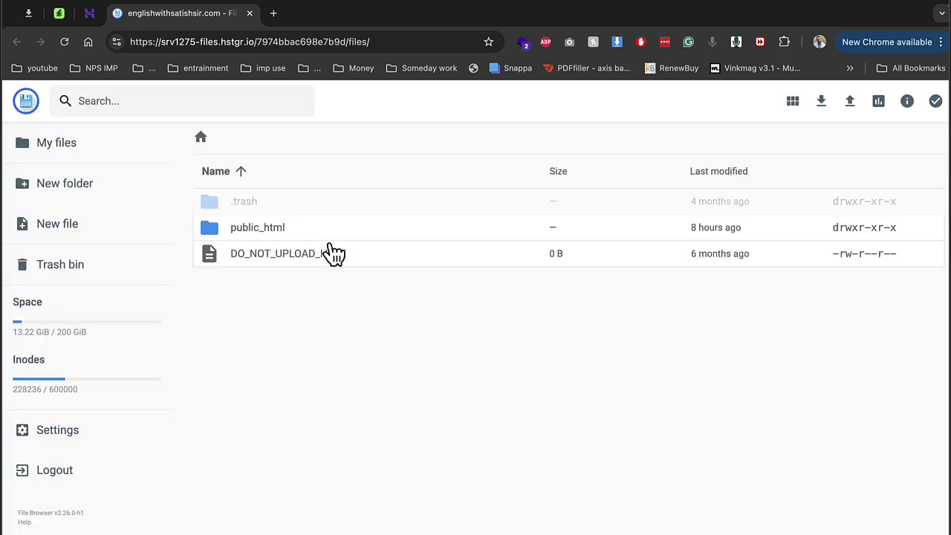
double_click(281, 229)
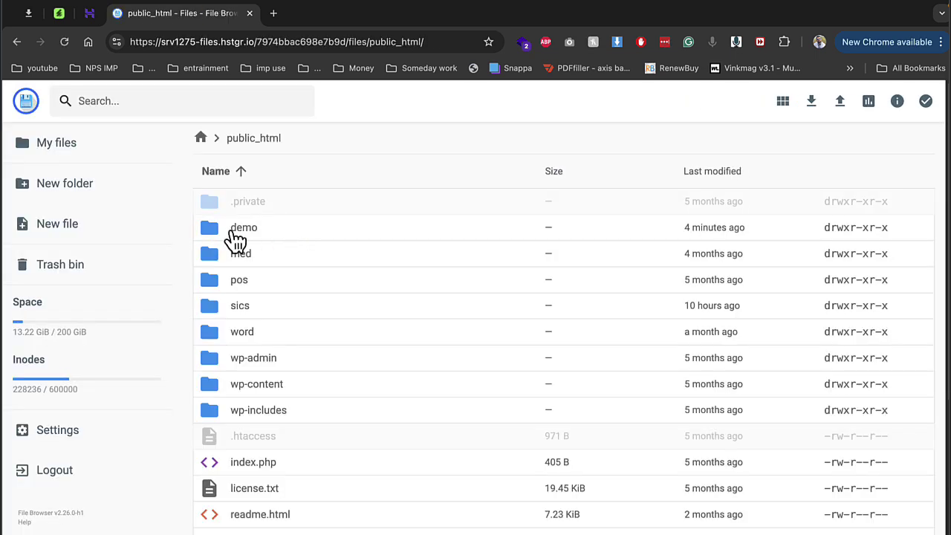
left_click(240, 237)
double_click(240, 236)
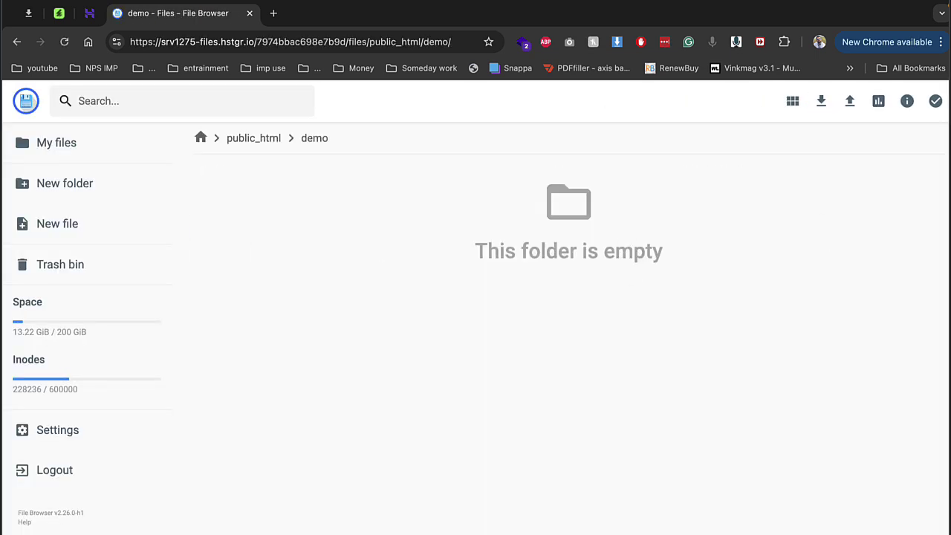
Step: Upload gymmaster.zip from the Desktop into the demo folder and return to hPanel
left_click(850, 104)
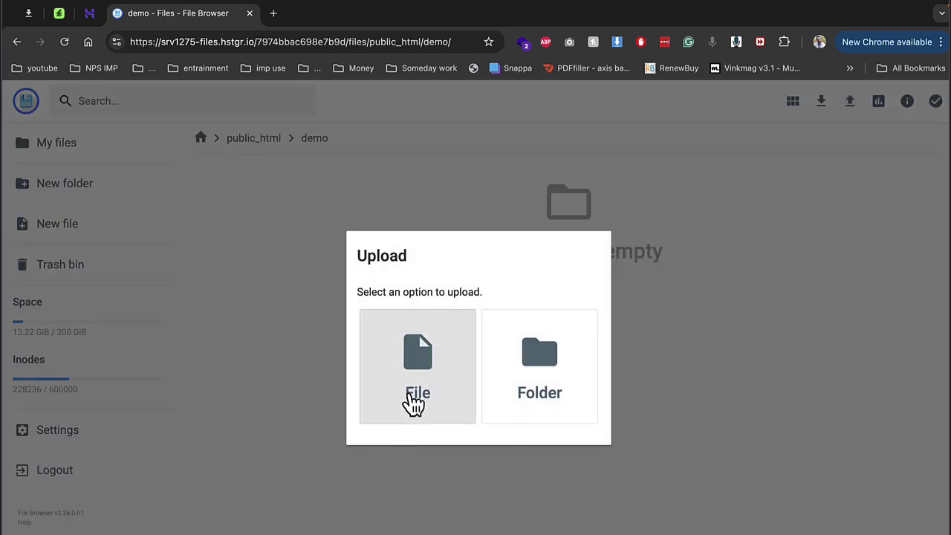
left_click(349, 341)
scroll(403, 348, "down", 1)
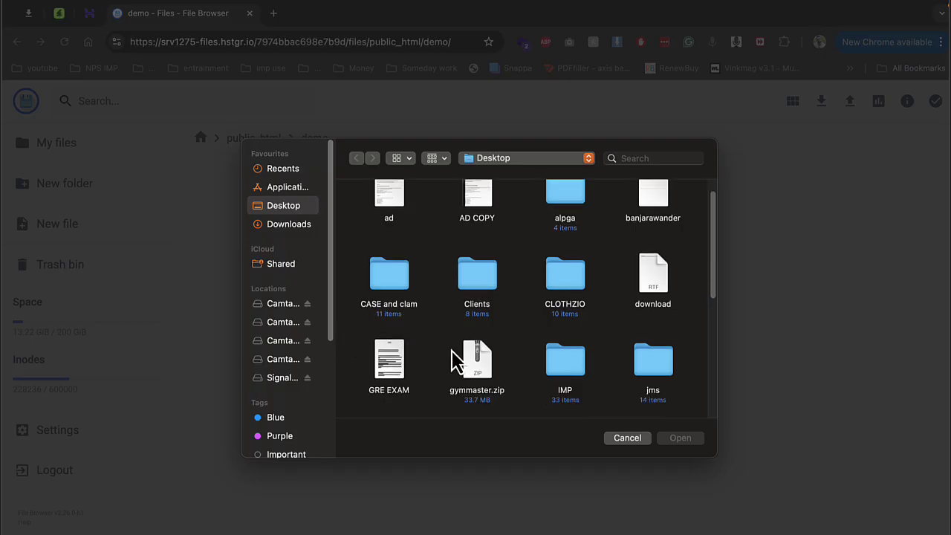
left_click(479, 364)
double_click(479, 368)
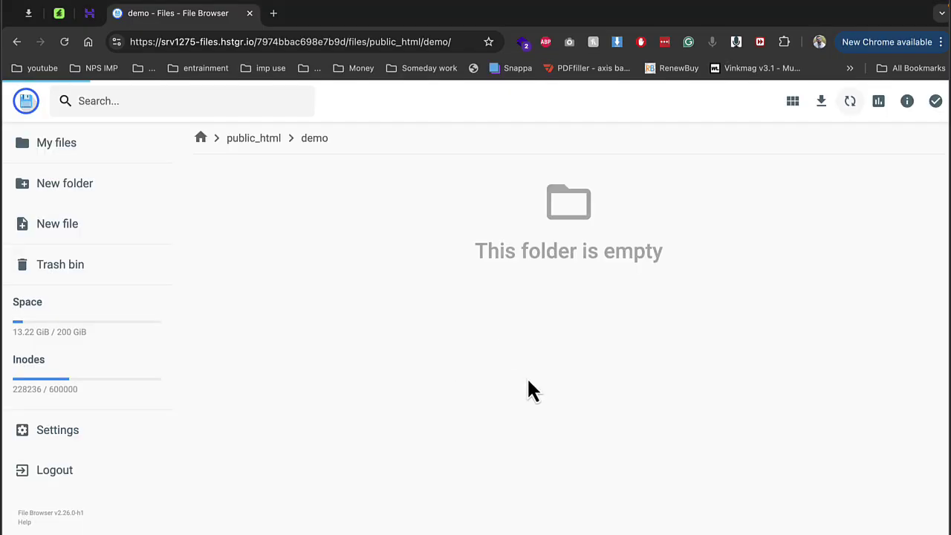
left_click(91, 13)
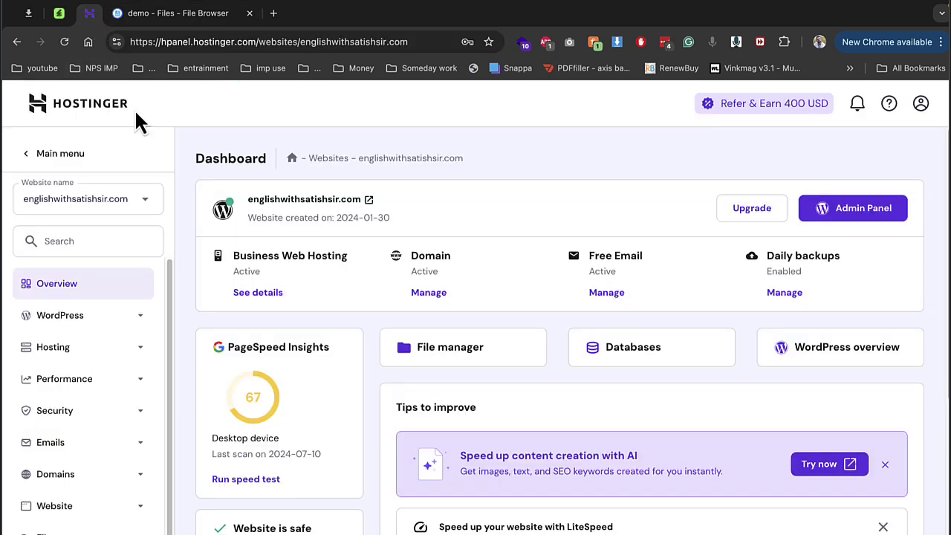
Step: Fill in a new MySQL database named demo2 with user demo2 and submit it
left_click(60, 528)
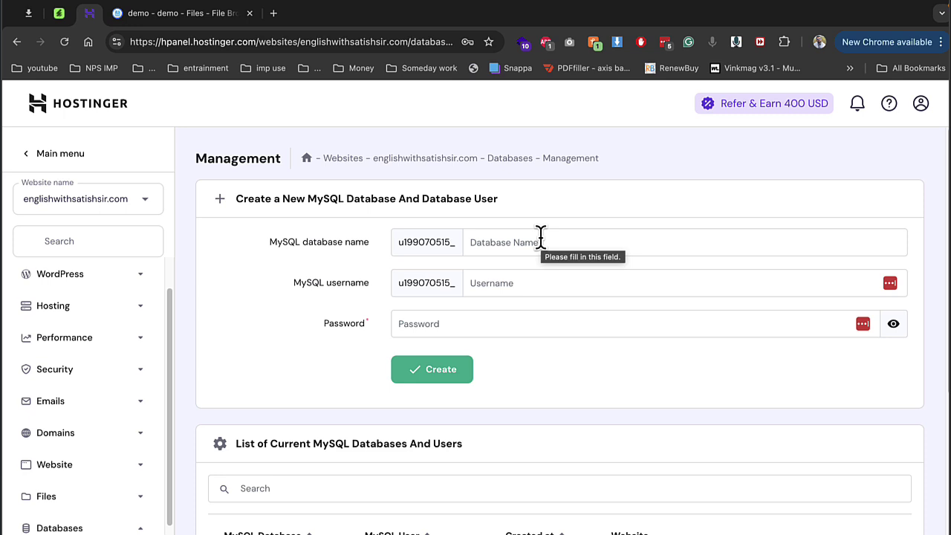
left_click(540, 237)
type("dem")
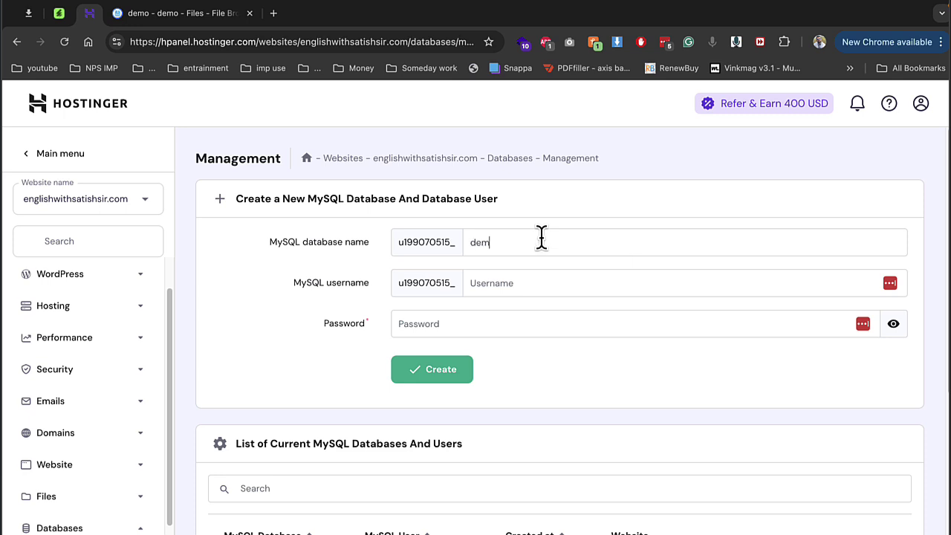
type("o2")
key("Tab")
type("demo2")
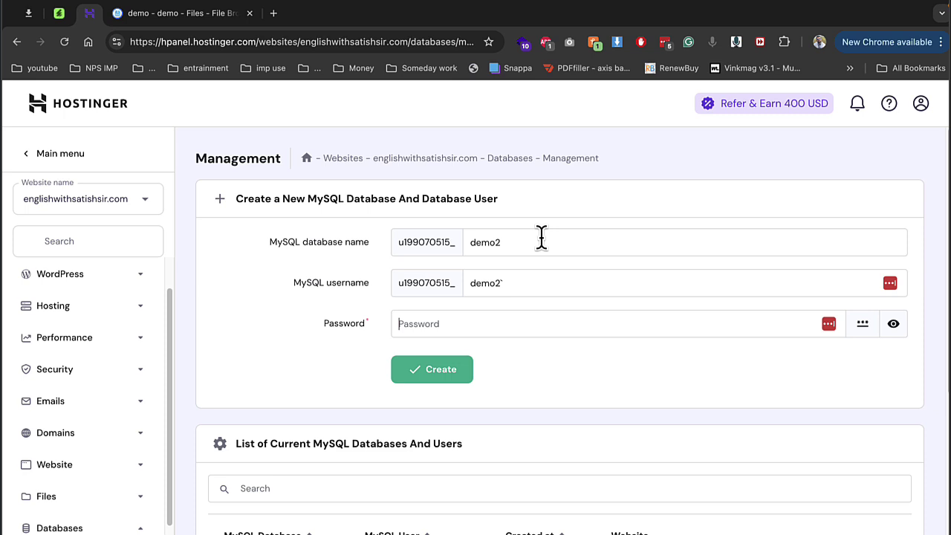
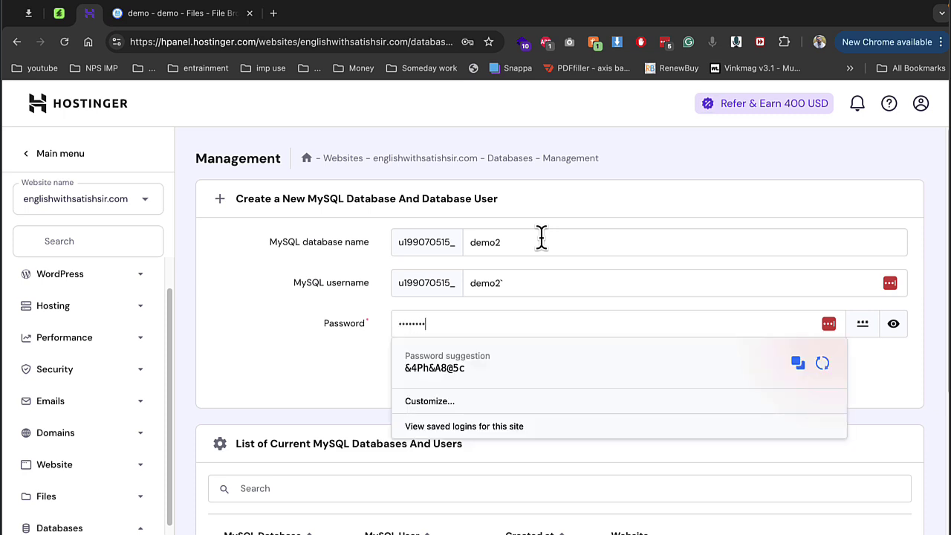
key("Return")
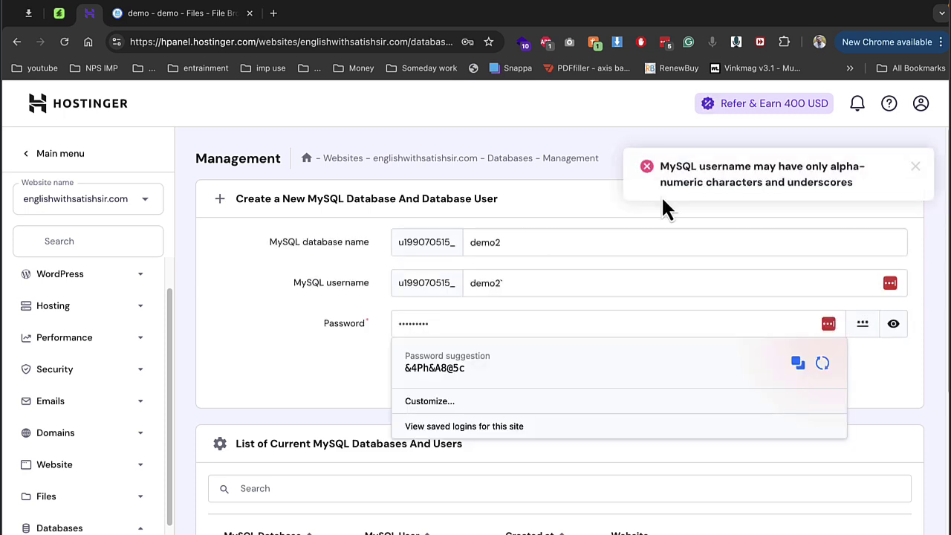
Step: Correct the username and password fields and resubmit to create the demo2 database
left_click(714, 214)
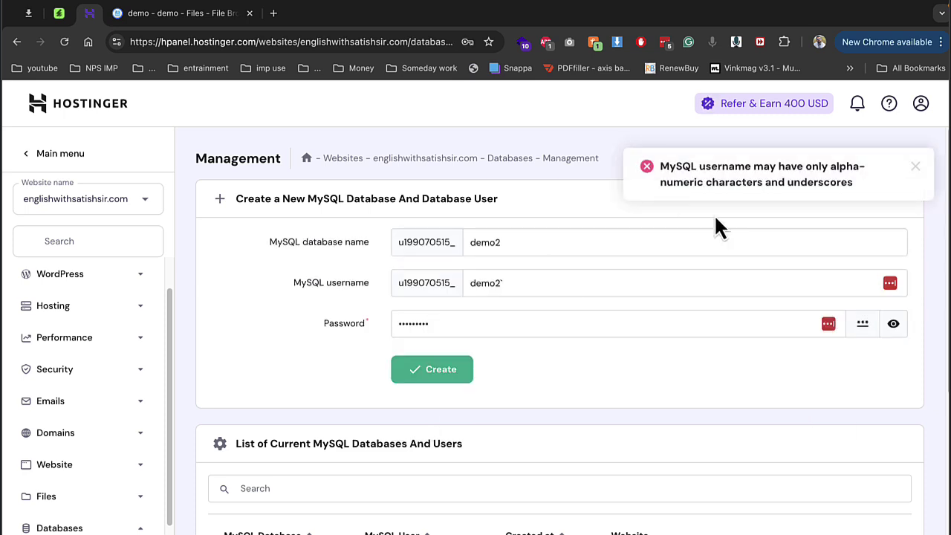
left_click(514, 276)
key("BackSpace")
left_click(512, 279)
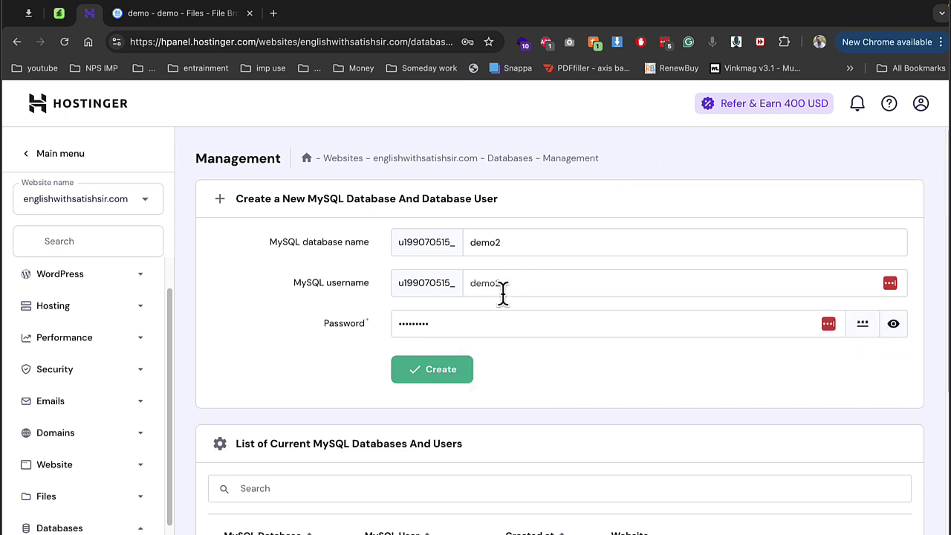
left_click(448, 325)
type("d")
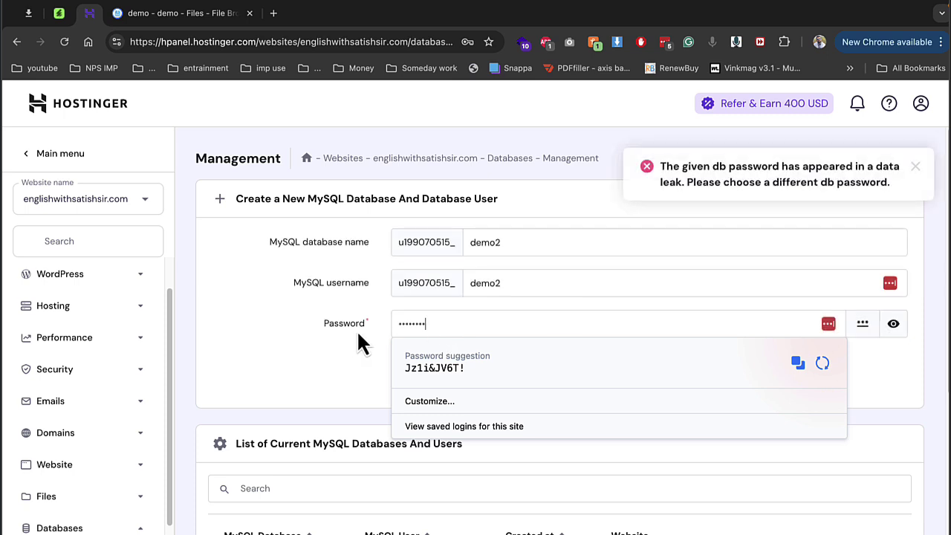
left_click(308, 321)
double_click(418, 324)
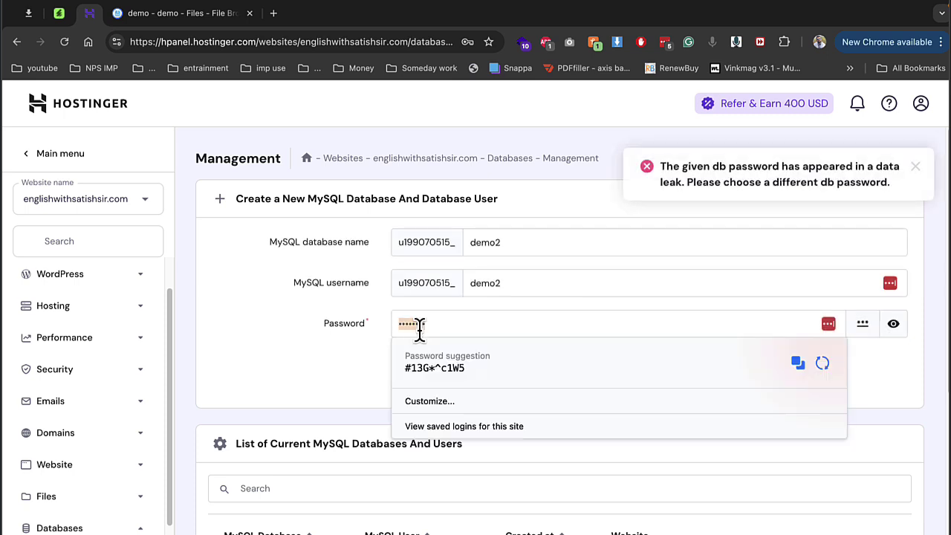
left_click(420, 327)
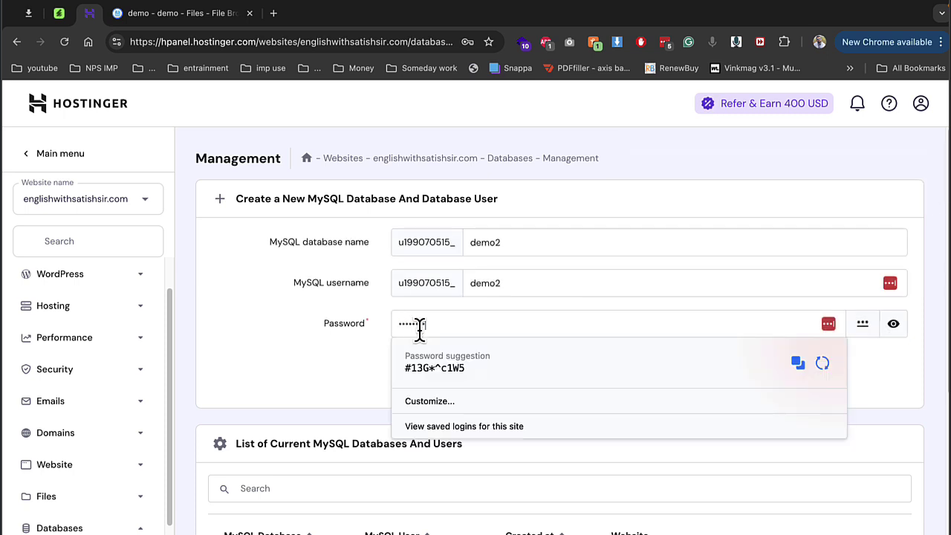
key("Return")
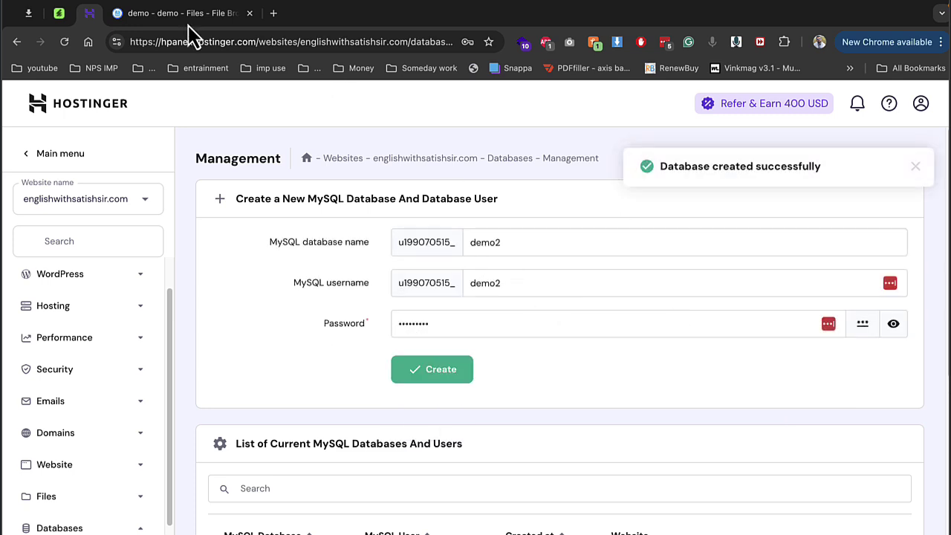
left_click(167, 15)
Step: Extract gymmaster.zip as folder demo with '..' as the destination
right_click(498, 214)
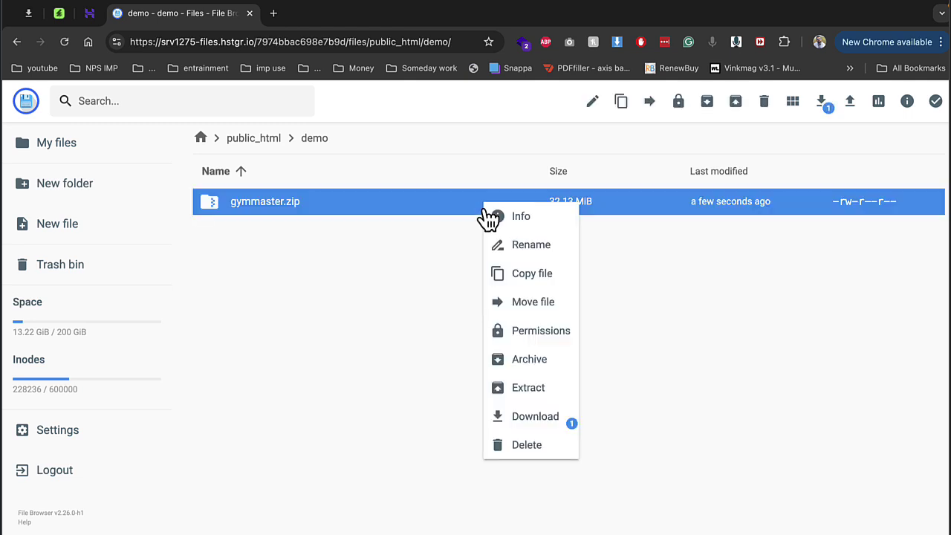
left_click(530, 393)
left_click(493, 289)
type("demo")
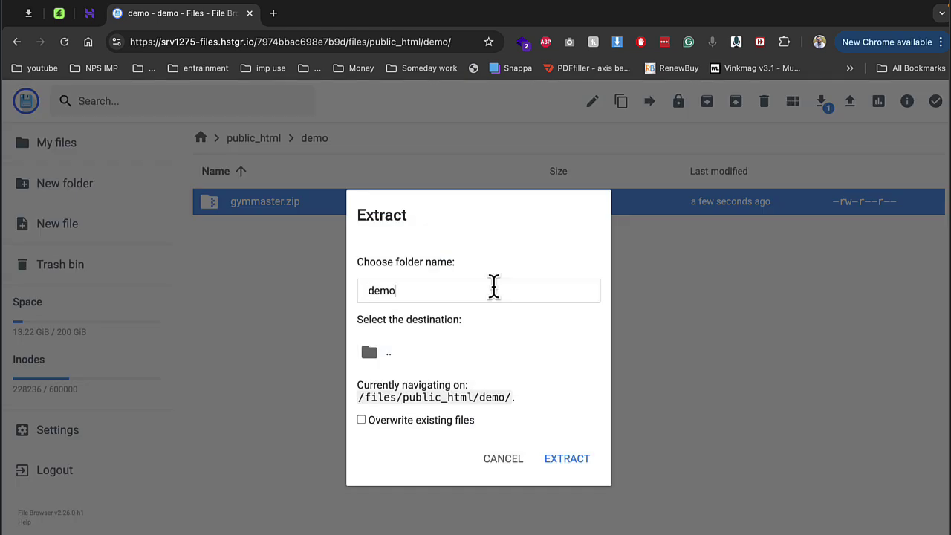
left_click(469, 355)
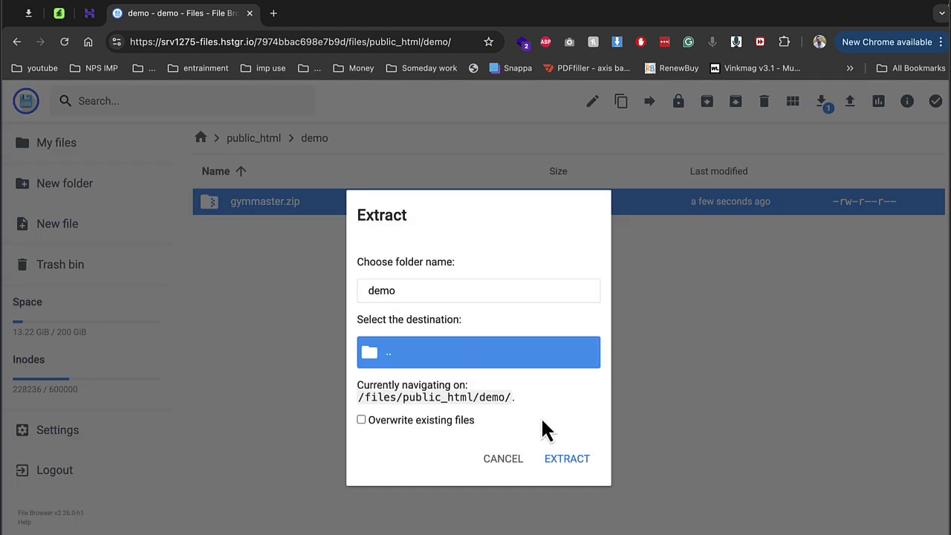
left_click(565, 459)
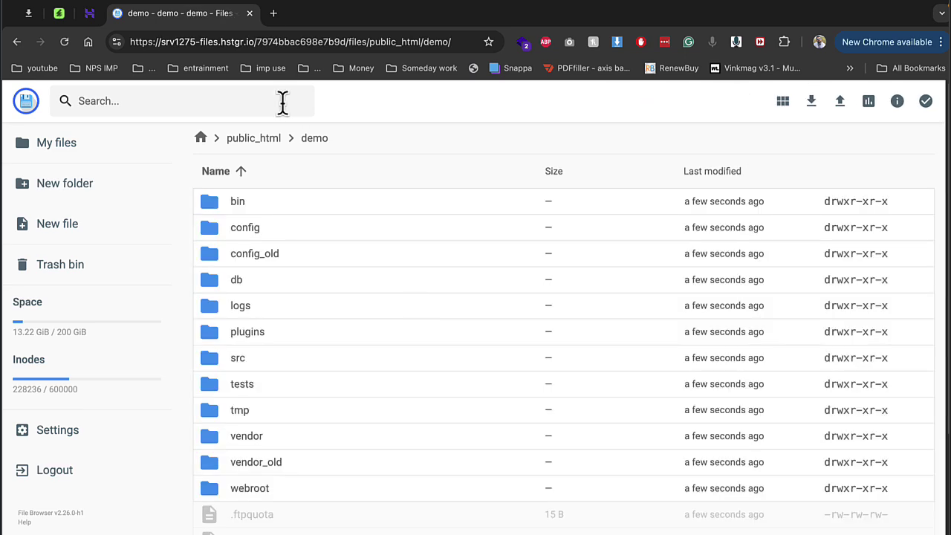
Step: Load the demo subdomain in a new tab and advance the installer to database setup
left_click(273, 14)
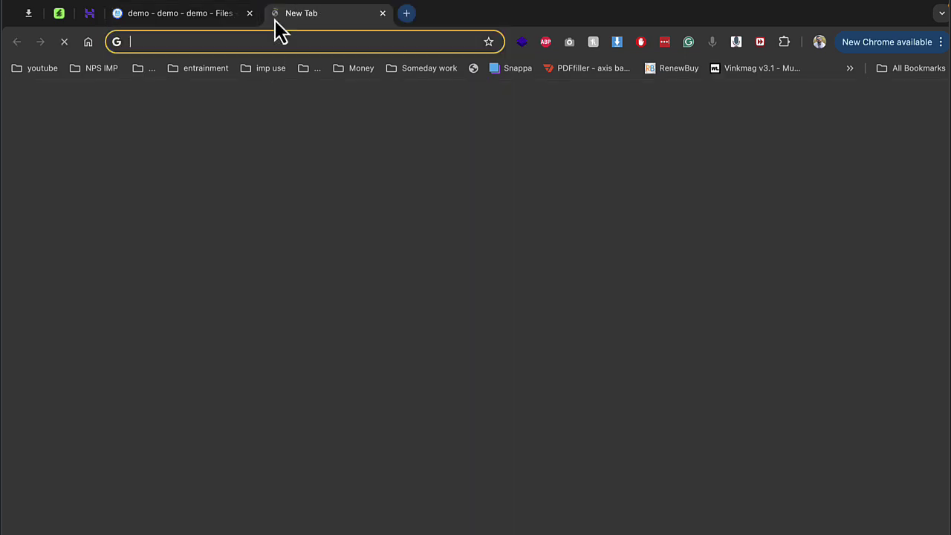
type("https://demo.englishwithsatishsir.com")
key("Return")
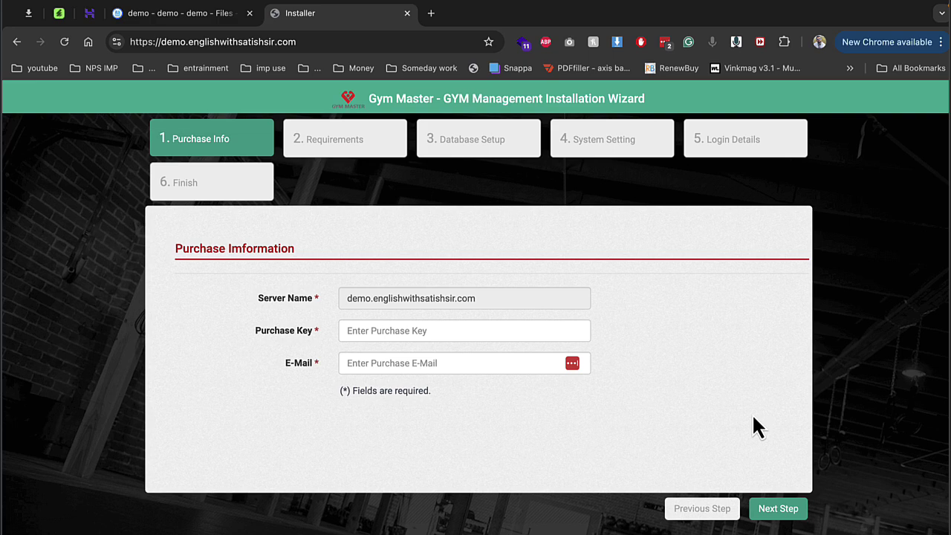
left_click(775, 509)
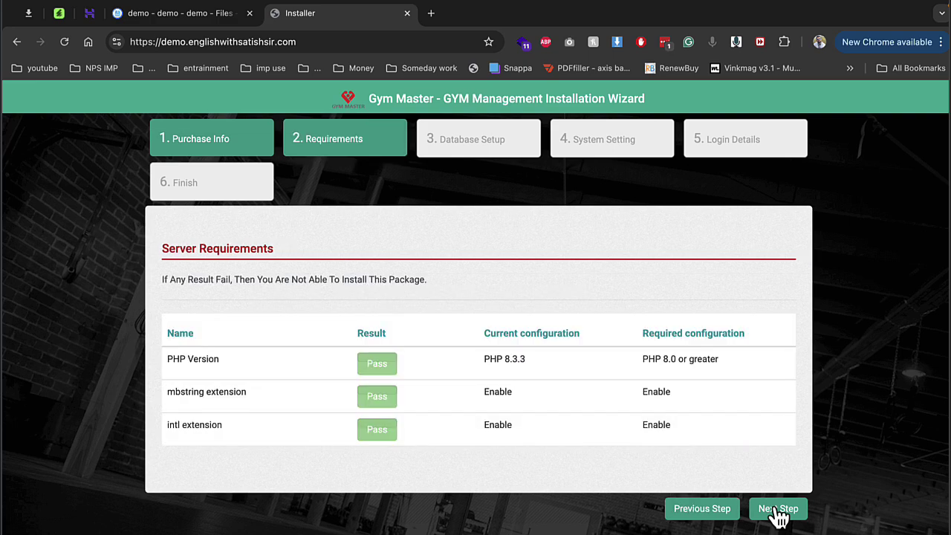
left_click(778, 510)
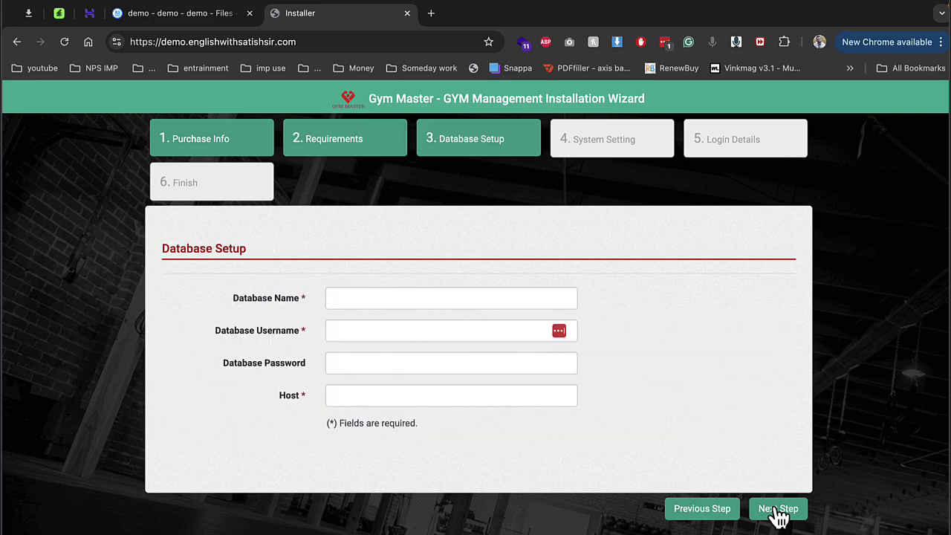
Step: Enter database demo2, username demo2, the password and host localhost, then continue
left_click(89, 12)
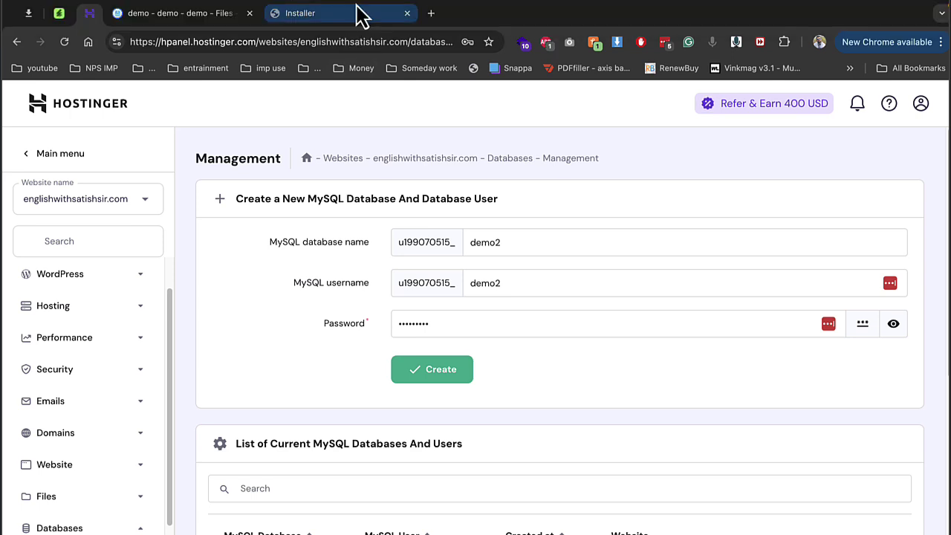
left_click(386, 15)
left_click(346, 304)
key("Tab")
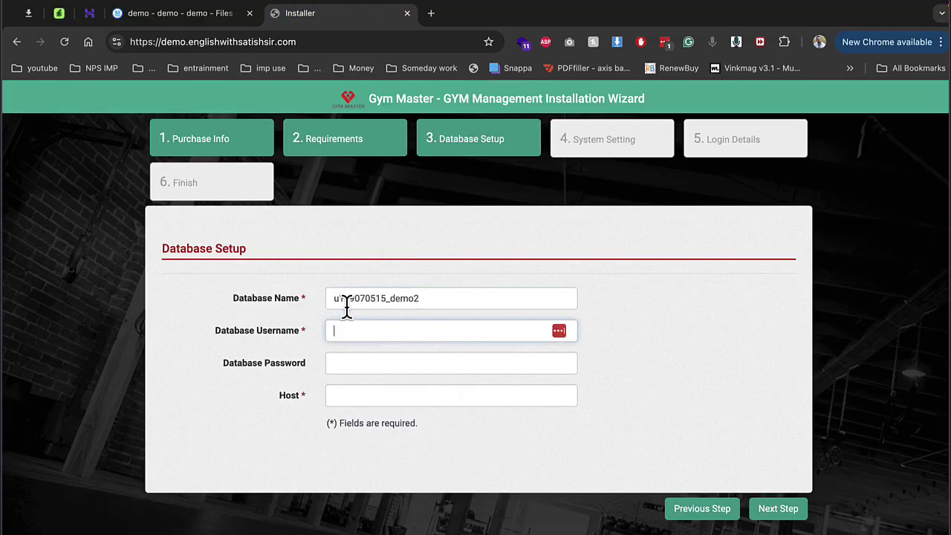
key("Tab")
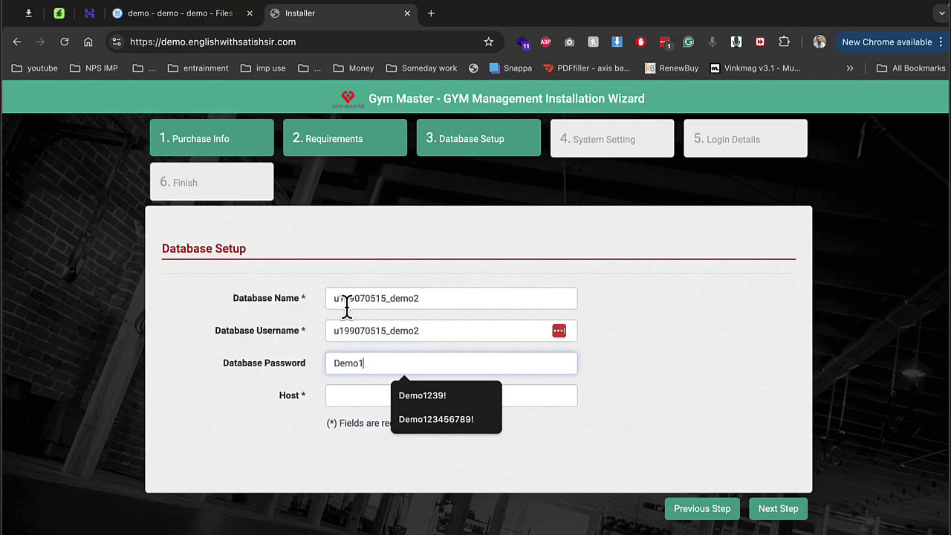
key("Tab")
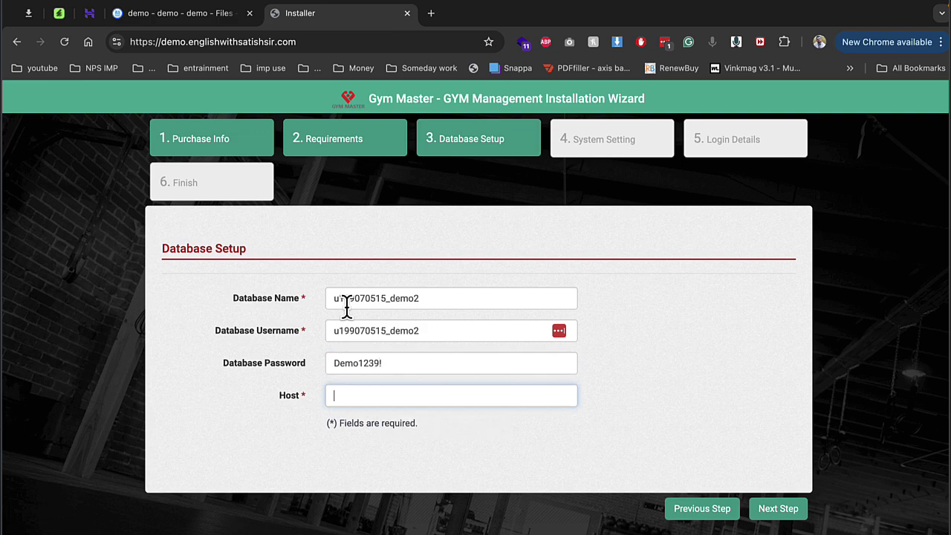
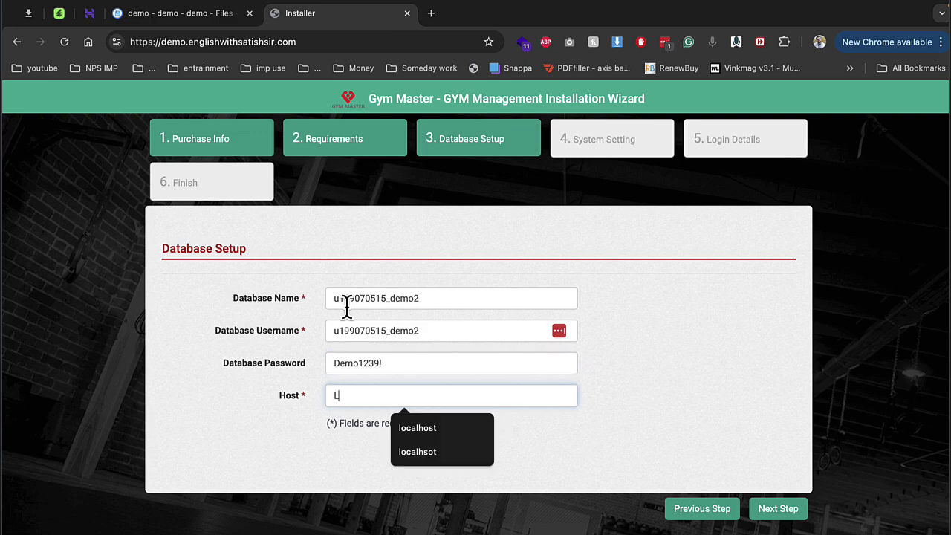
key("Down")
key("Return")
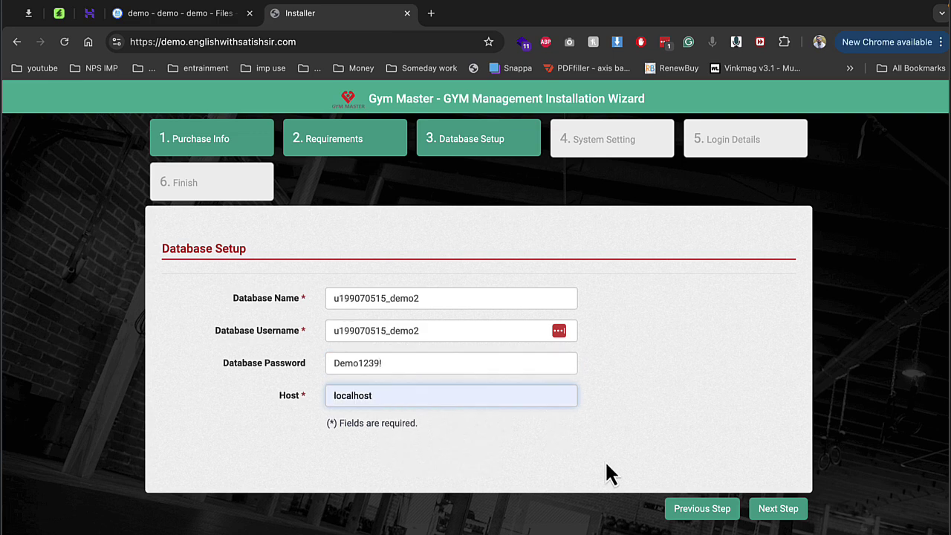
left_click(770, 516)
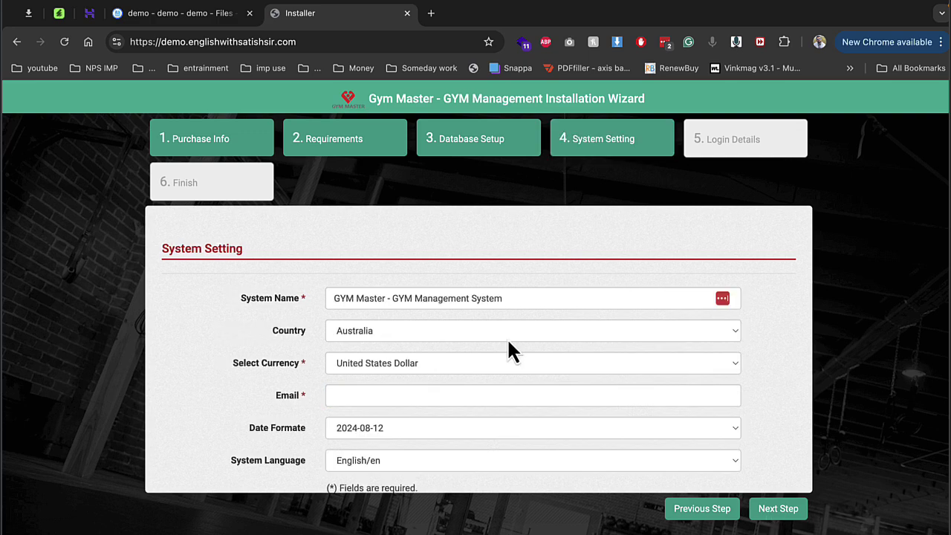
Step: Rename the system to UFC Master - GYM Management System and set the country to India
left_click(400, 298)
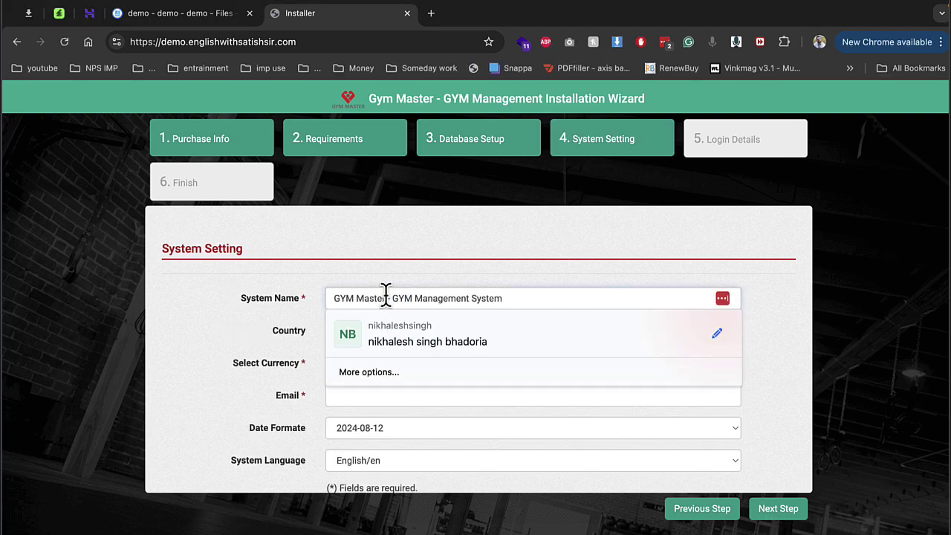
double_click(345, 298)
type("UFC")
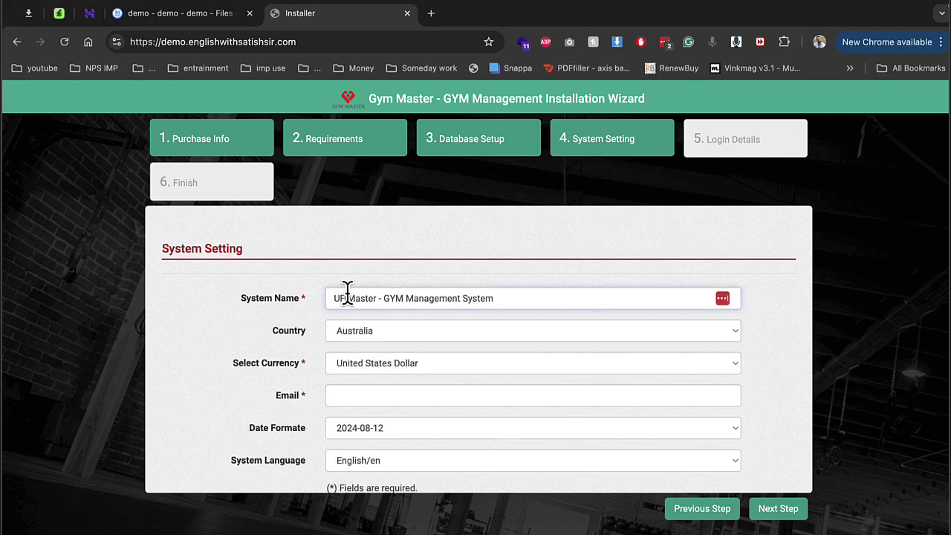
left_click(354, 330)
key("i")
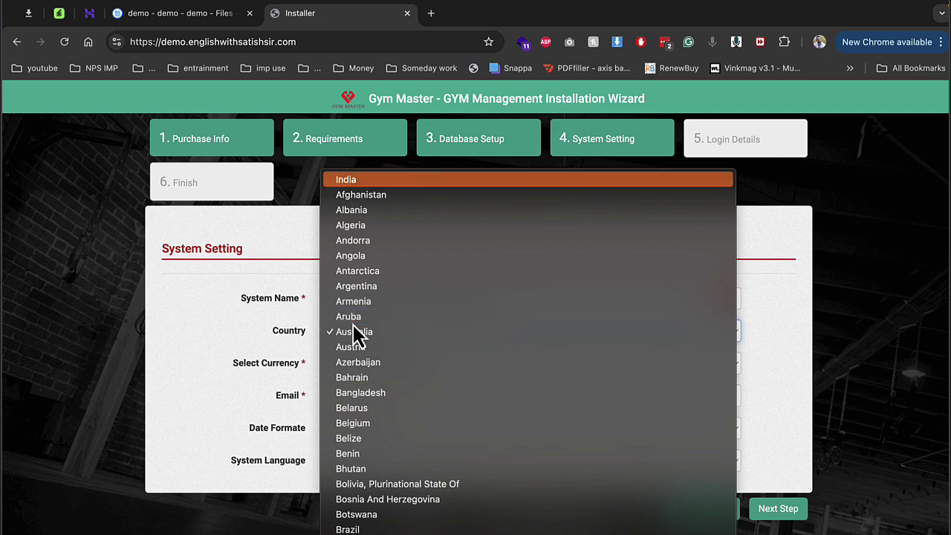
key("Return")
Step: Set the currency to India Rupee, autofill a saved e-mail, and continue to Login Details
left_click(368, 362)
scroll(368, 362, "down", 5)
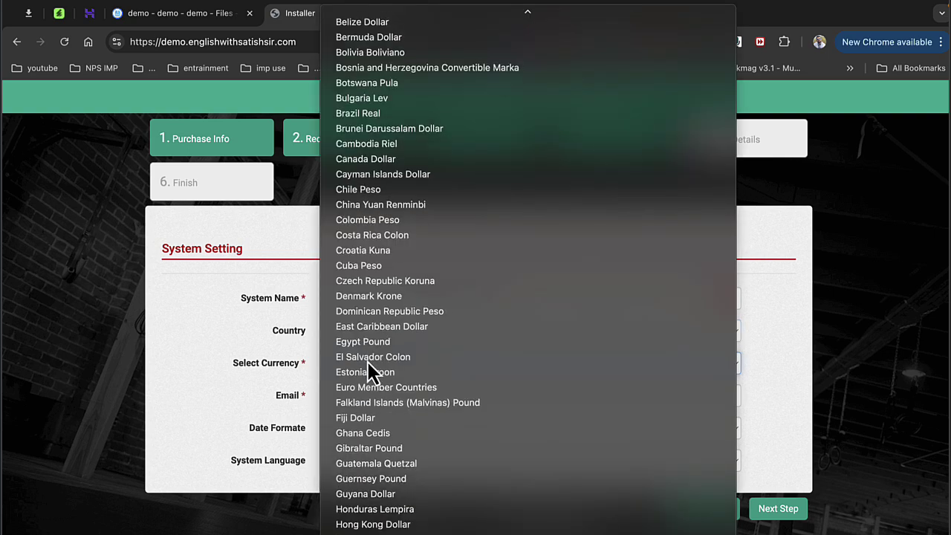
type("ind")
key("Return")
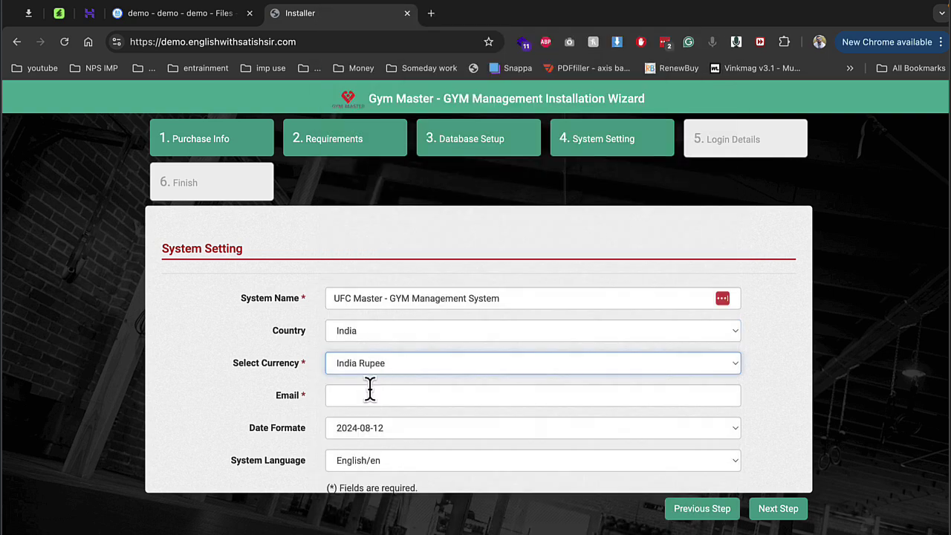
left_click(370, 388)
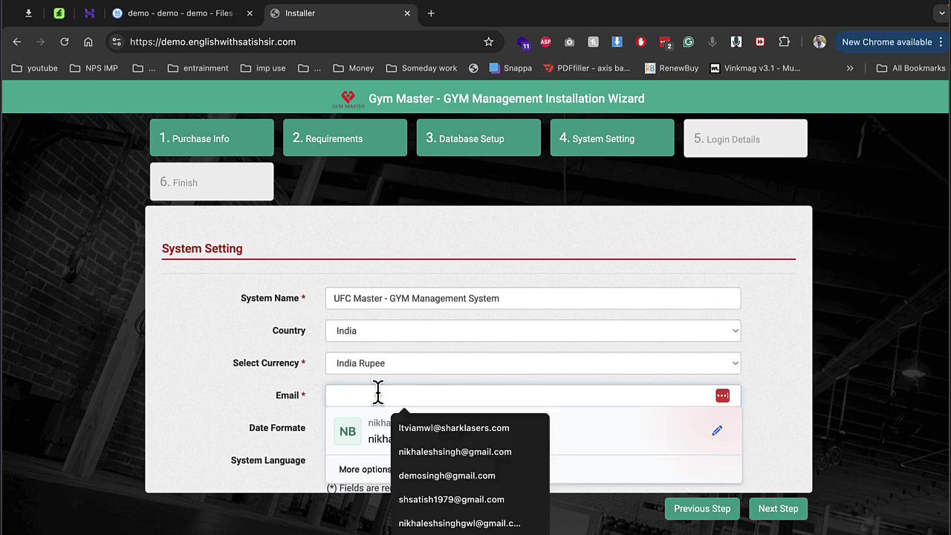
left_click(422, 425)
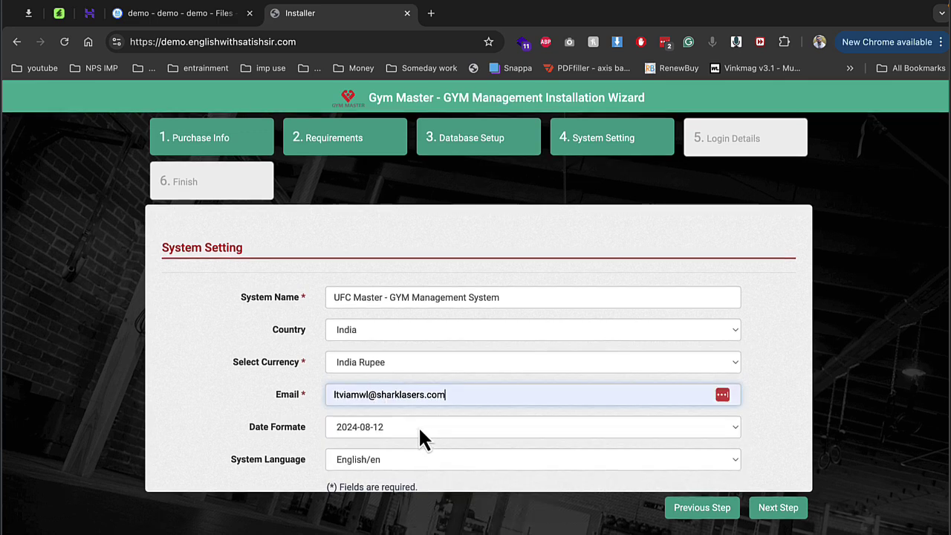
left_click(778, 511)
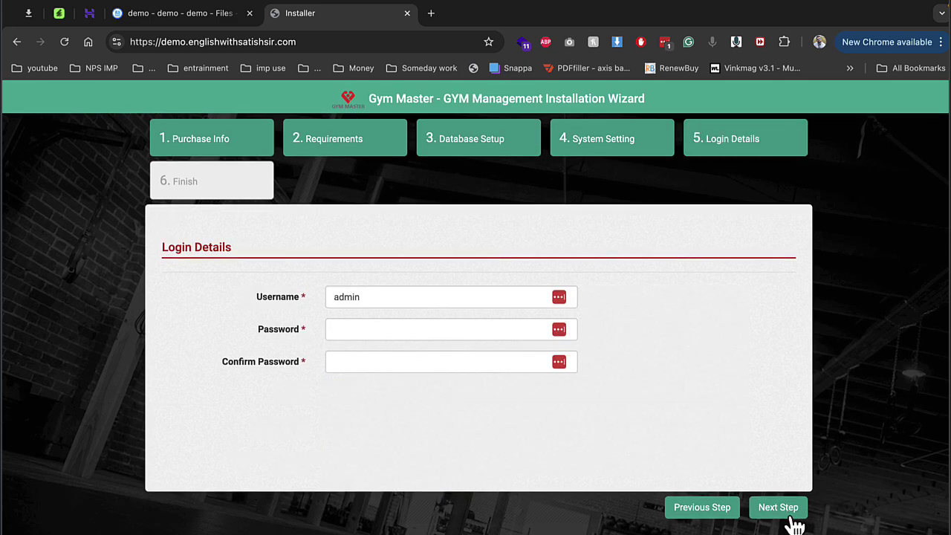
Step: Enter the admin password and a matching confirmation password
left_click(446, 327)
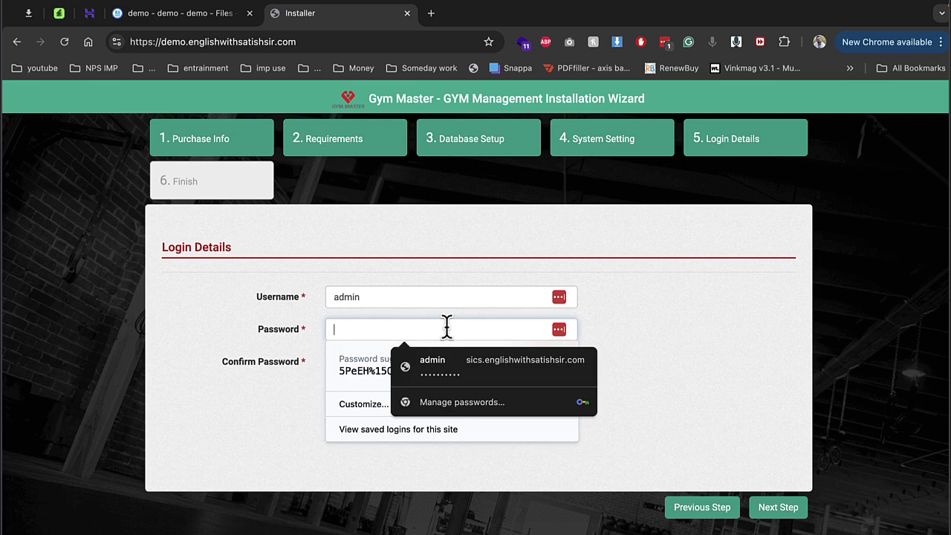
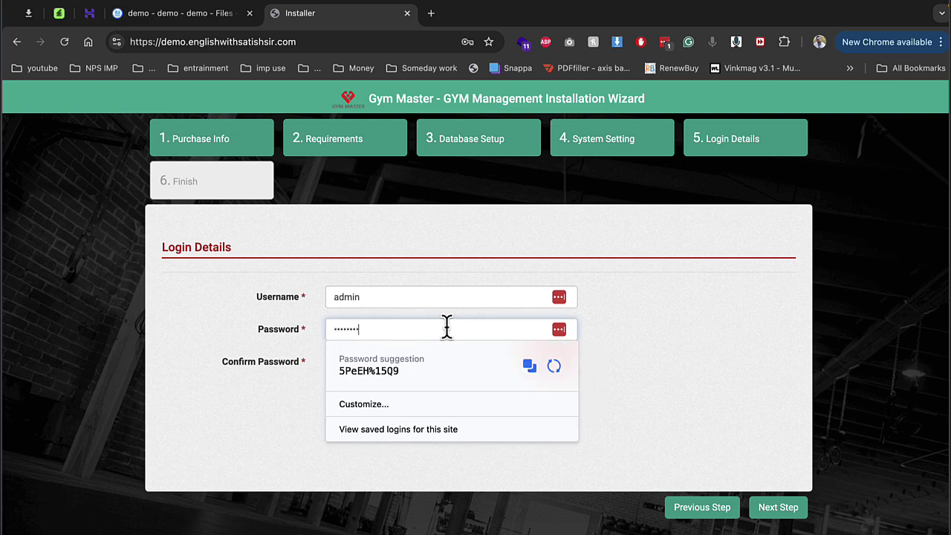
key("Tab")
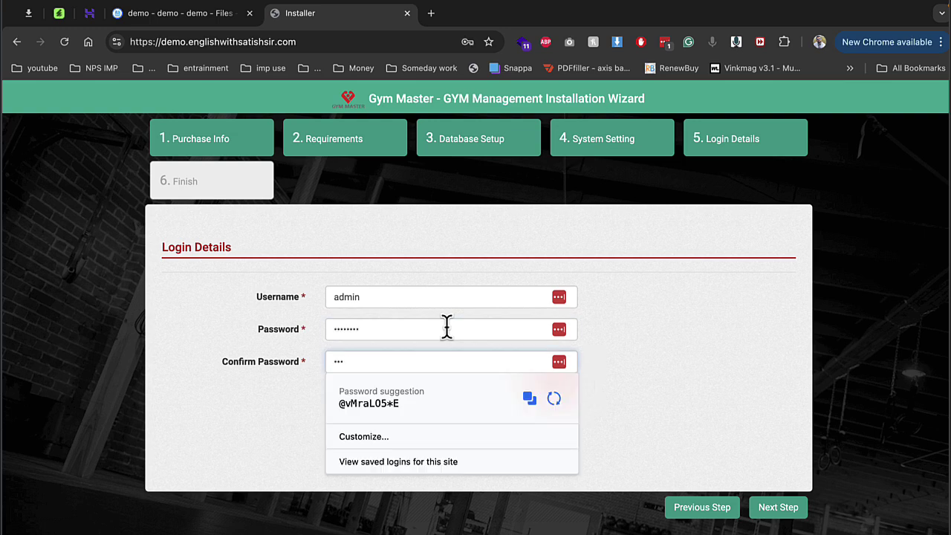
key("BackSpace")
key("BackSpace")
key("BackSpace")
Step: Run Install Now to finish installation, reload, and strip installer/success from the address
left_click(778, 506)
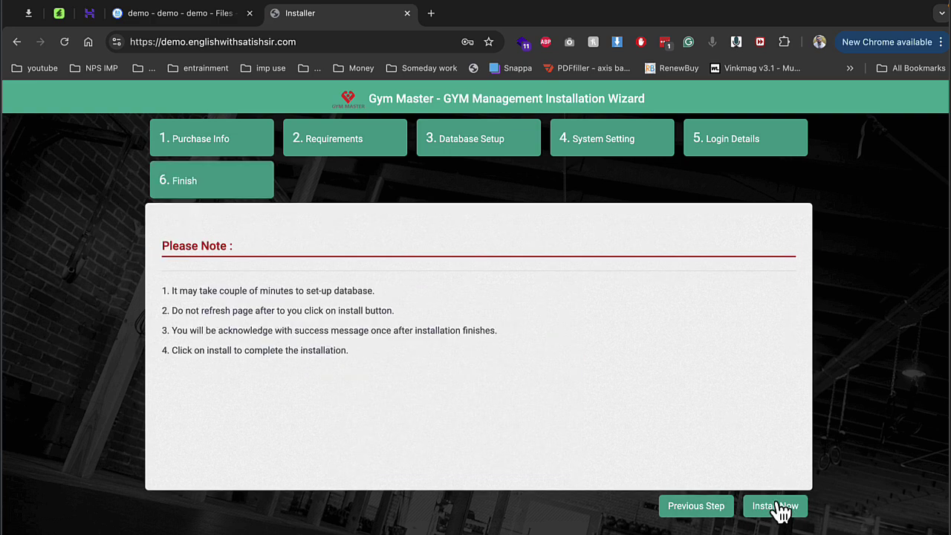
left_click(778, 505)
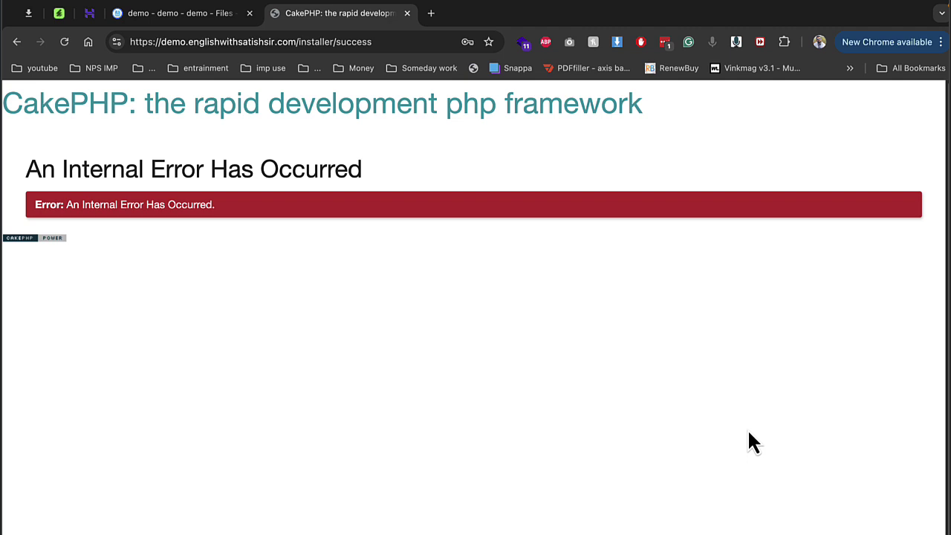
key("super+r")
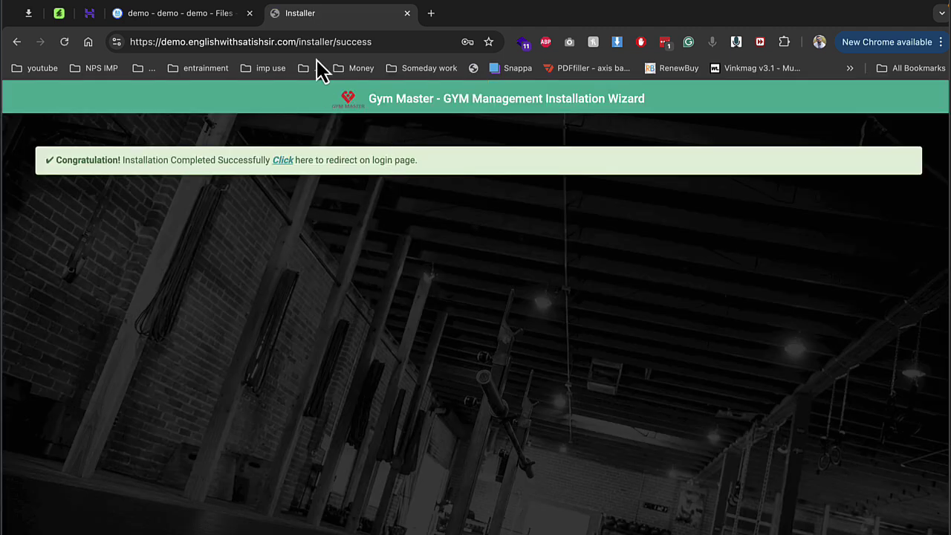
left_click_drag(299, 41, 414, 79)
key("BackSpace")
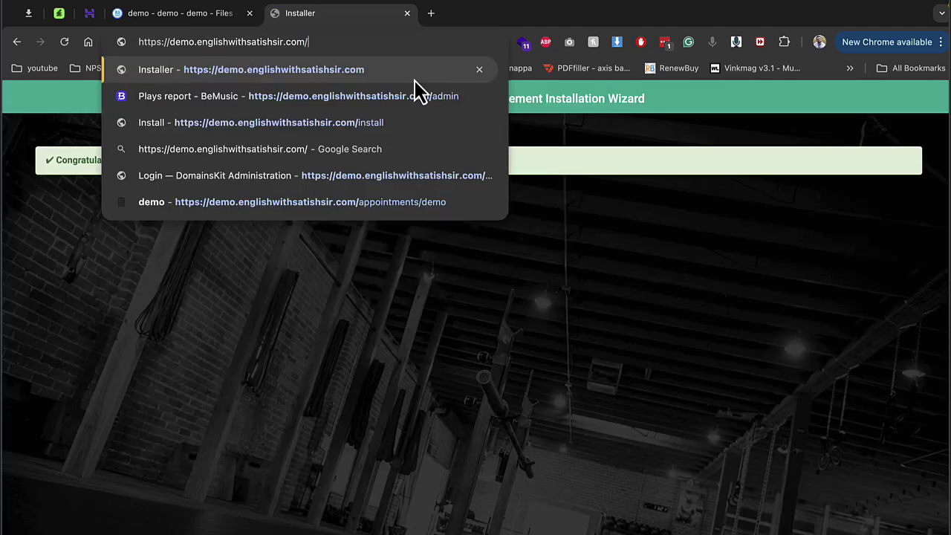
Step: Load the login page, browse the Member Registration interest, source and membership dropdowns, then go back
key("Return")
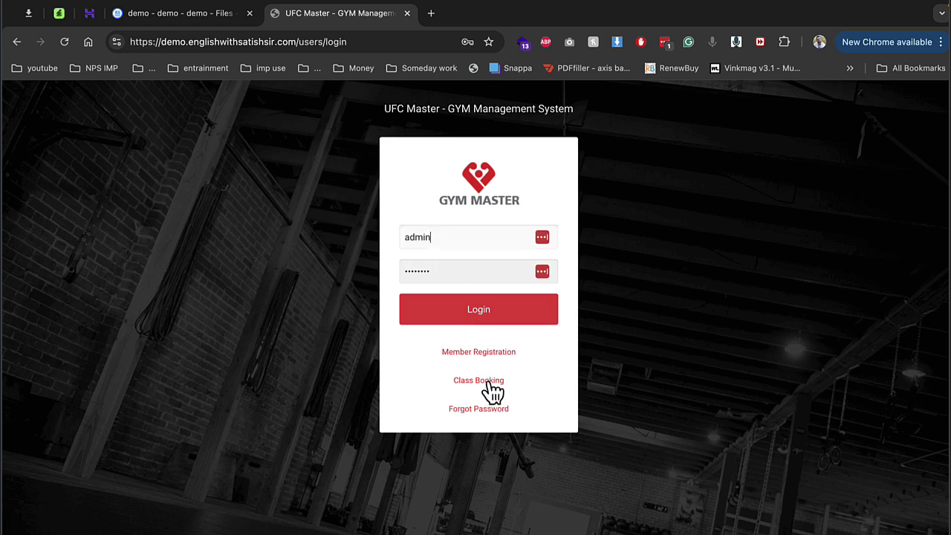
left_click(489, 354)
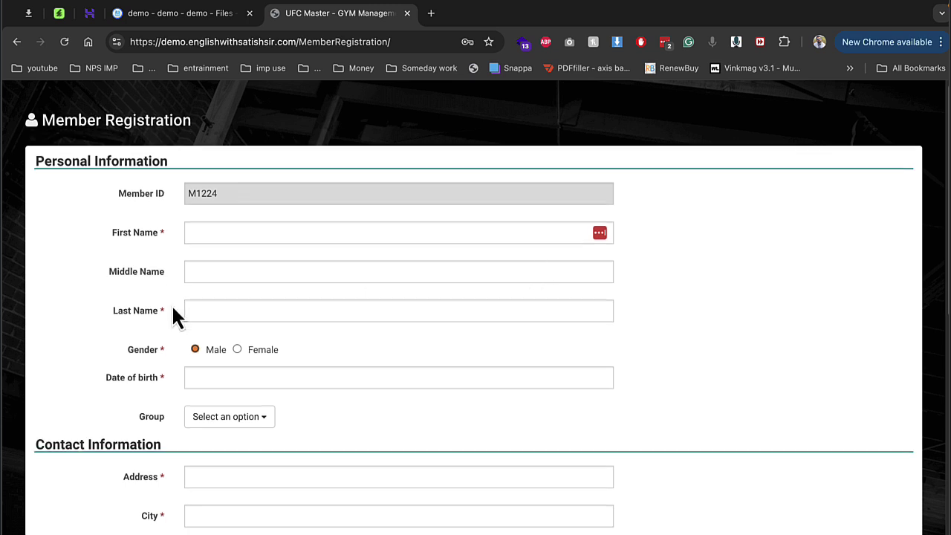
scroll(194, 308, "down", 8)
left_click(261, 370)
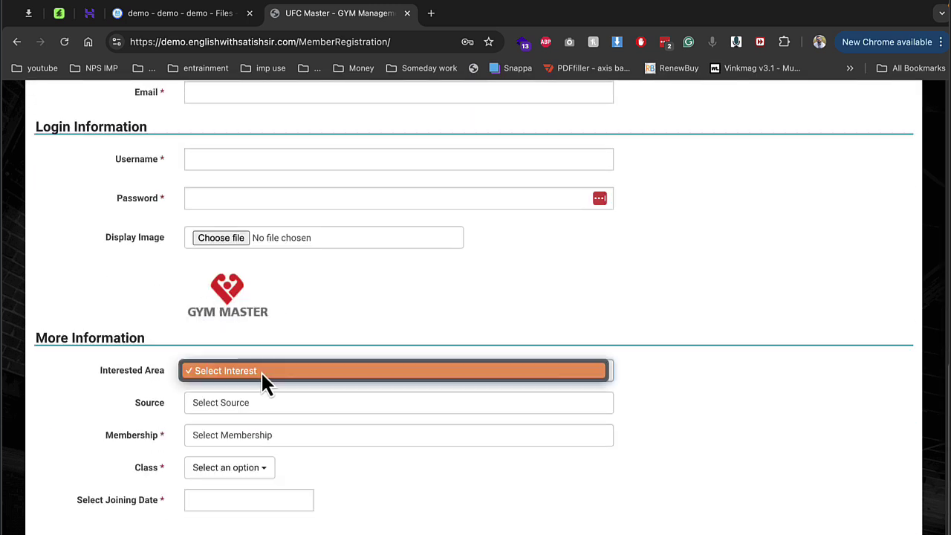
left_click(261, 371)
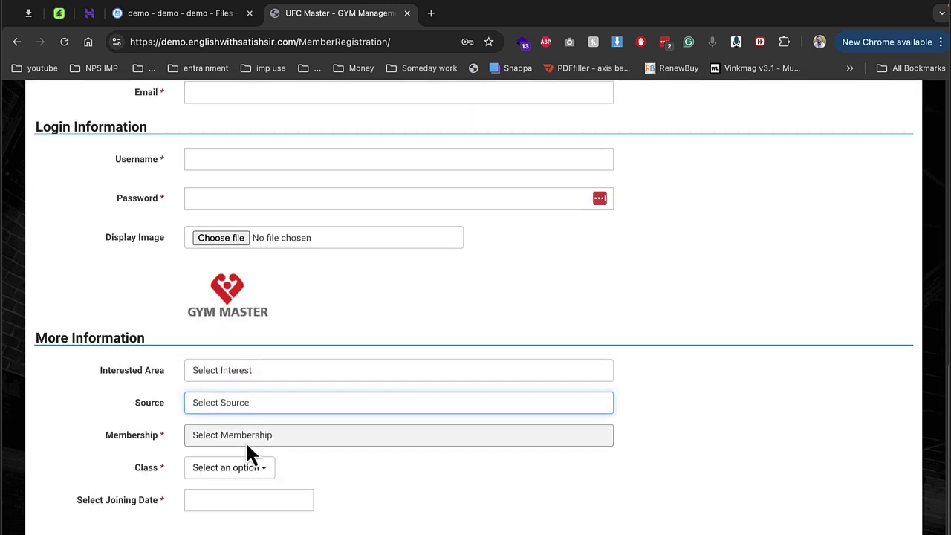
left_click(245, 441)
left_click(130, 463)
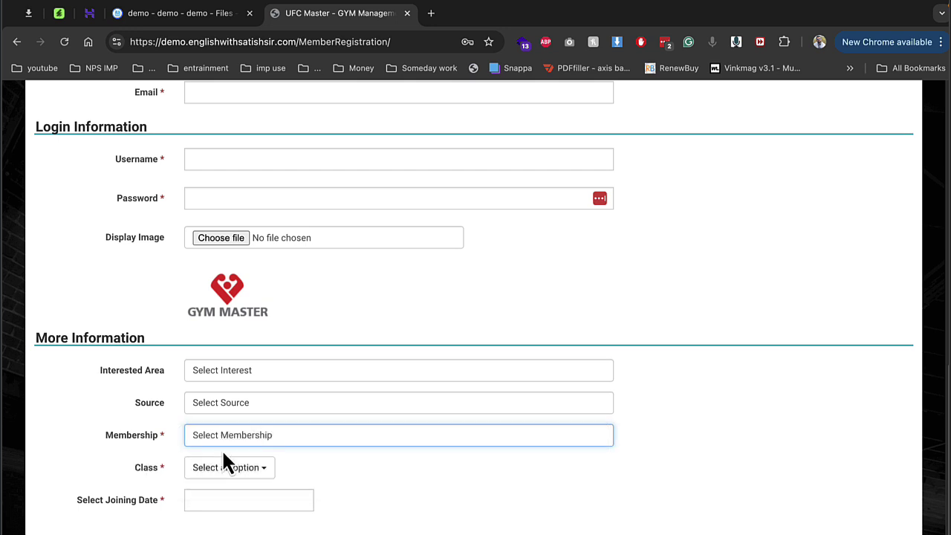
scroll(249, 379, "up", 10)
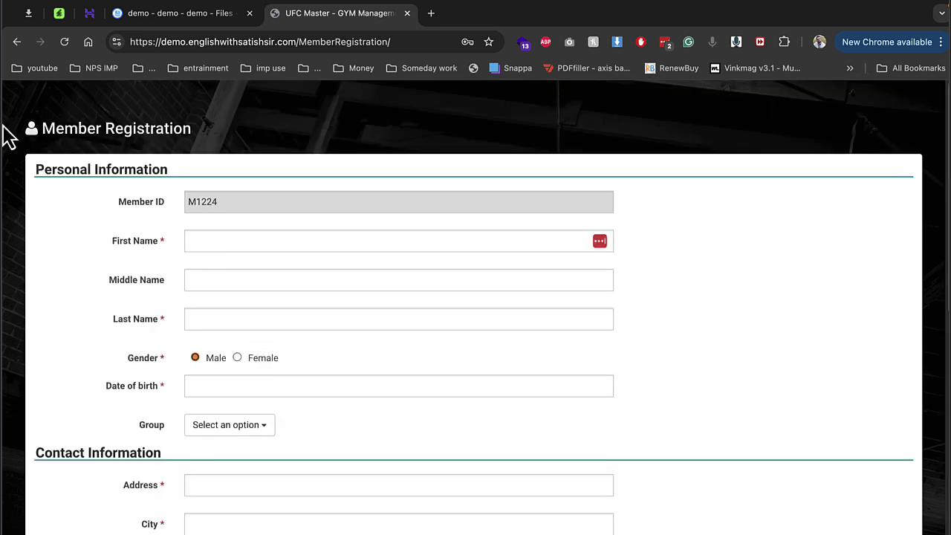
left_click(17, 41)
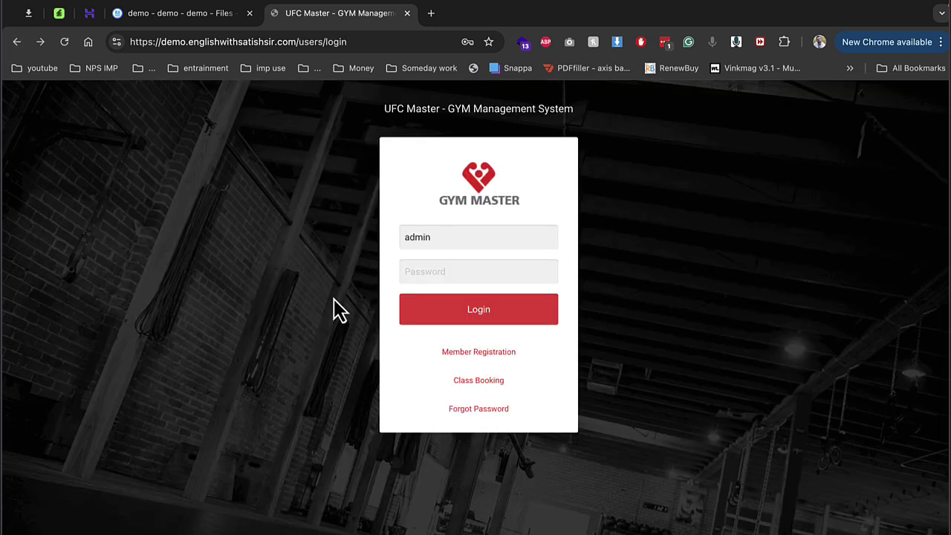
Step: Open Class Booking, dismiss the Stripe alert, and choose Yoga Class with booking type Demo
left_click(490, 385)
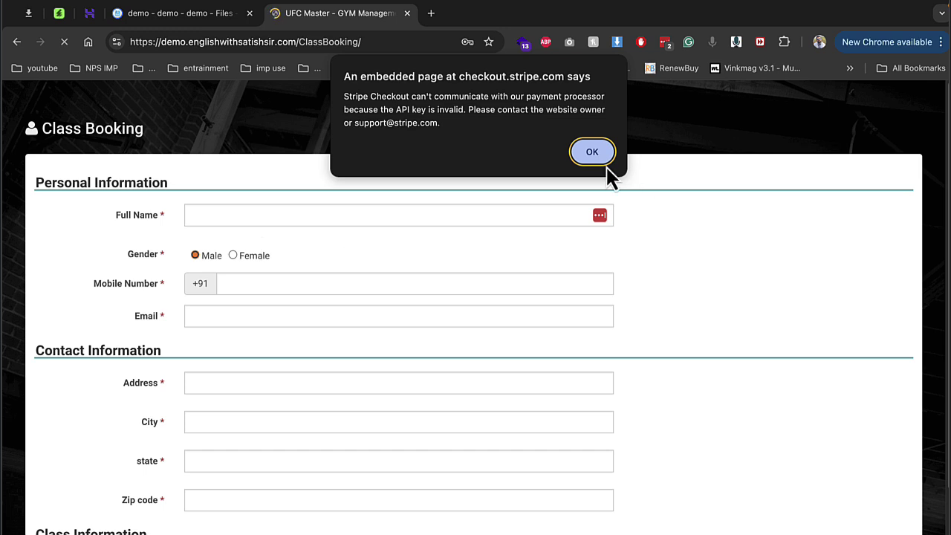
left_click(604, 154)
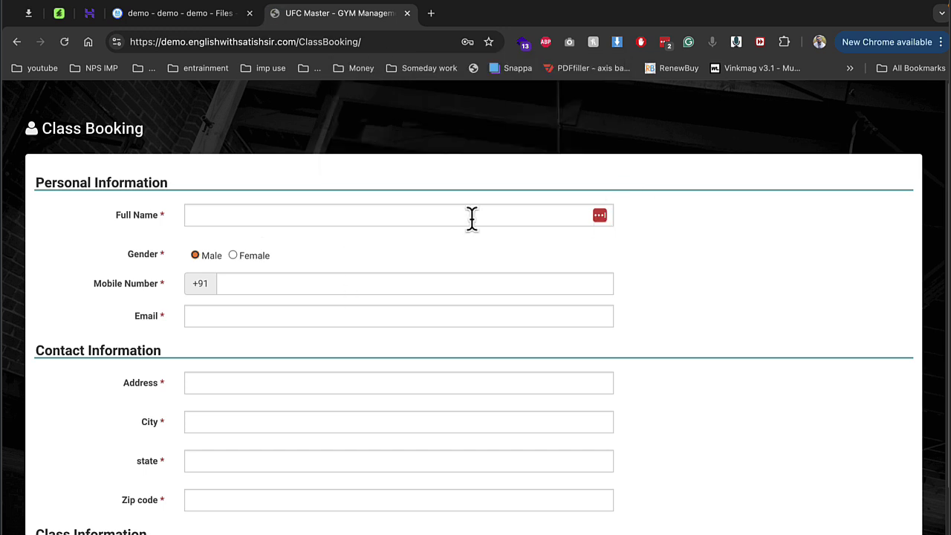
scroll(472, 222, "down", 3)
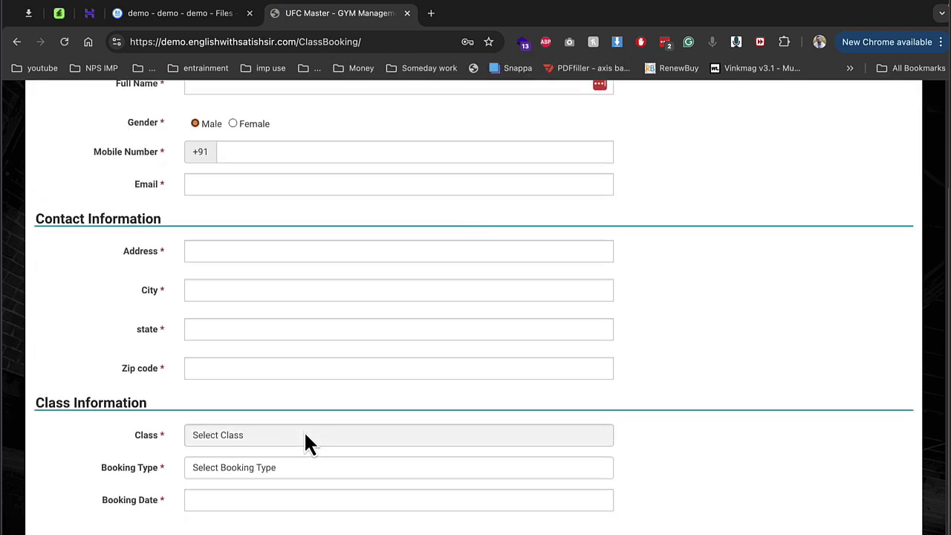
left_click(303, 434)
left_click(287, 453)
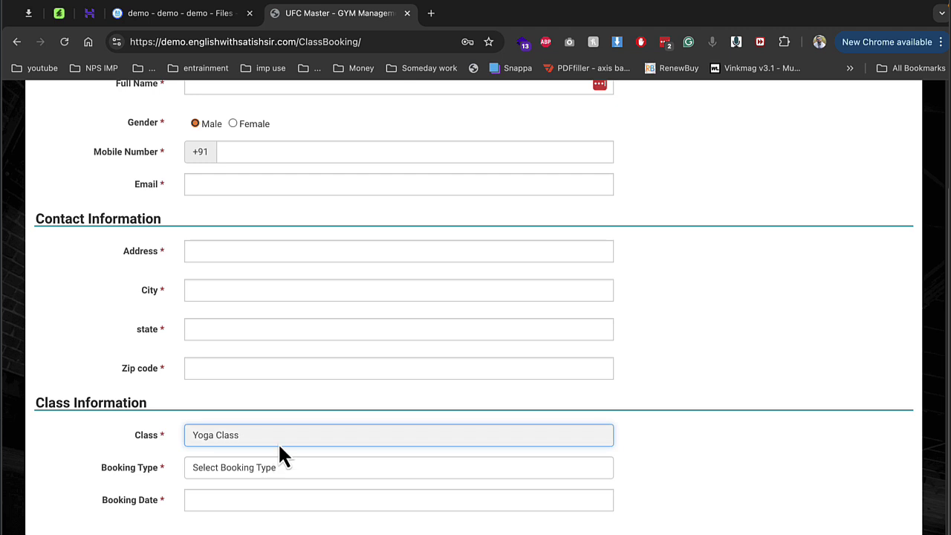
scroll(280, 453, "up", 3)
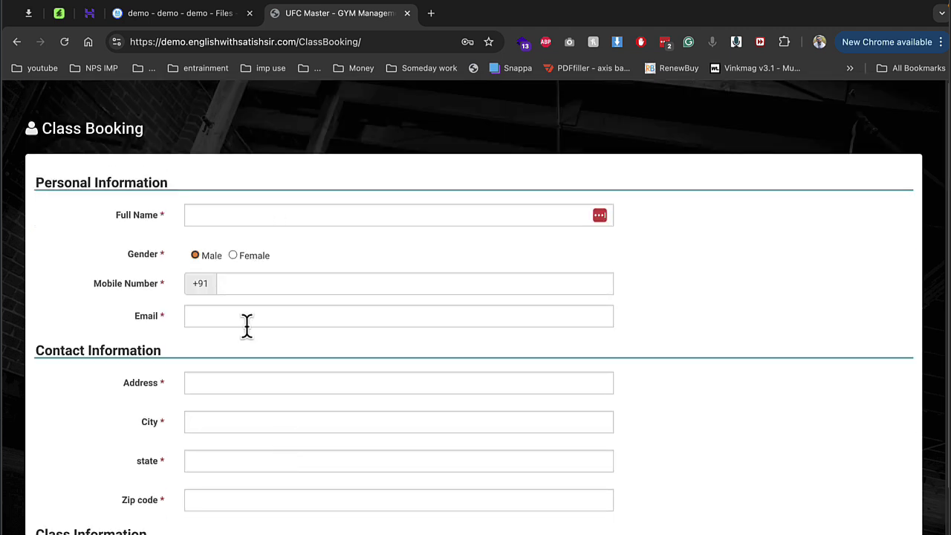
scroll(234, 407, "down", 3)
left_click(260, 467)
left_click(260, 483)
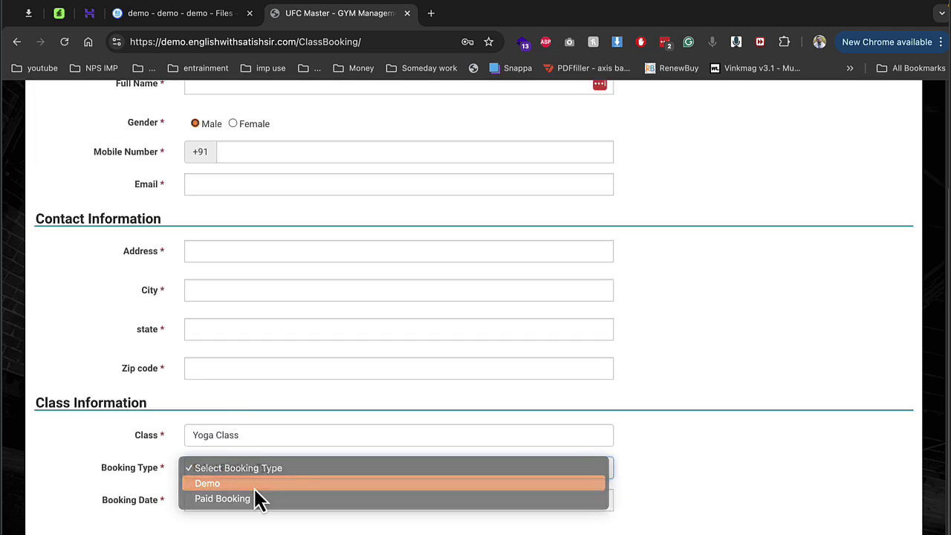
scroll(253, 446, "up", 3)
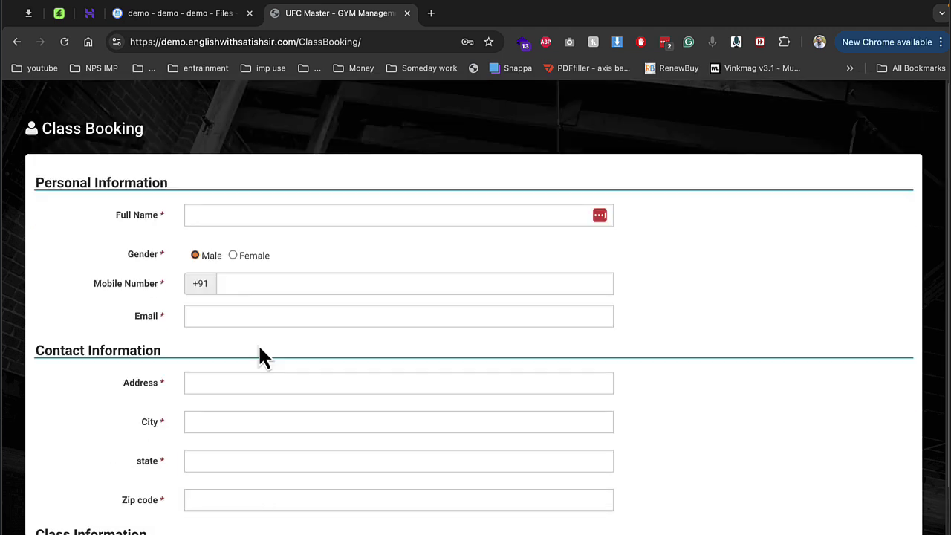
Step: Enter the member's full name and pick the suggested e-mail address
left_click(248, 216)
type("demo singh")
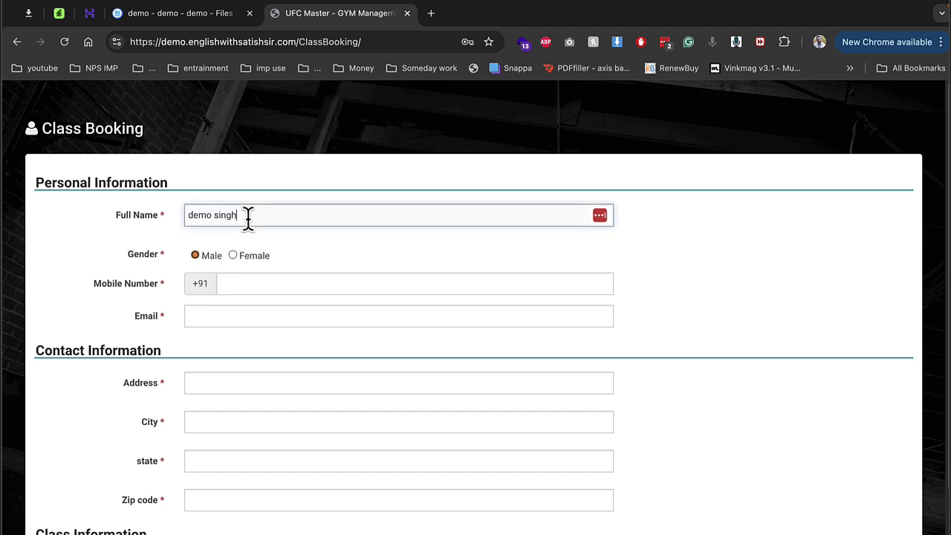
key("Tab")
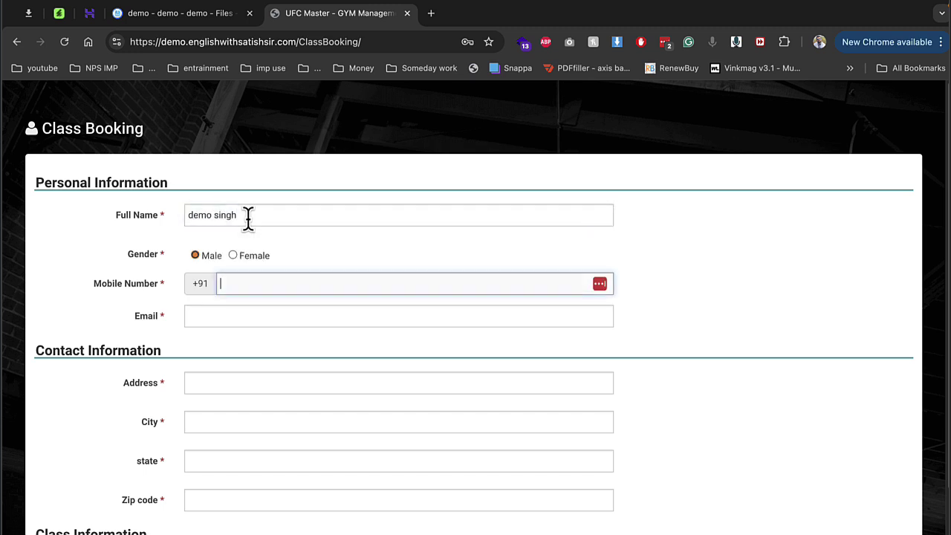
key("Tab")
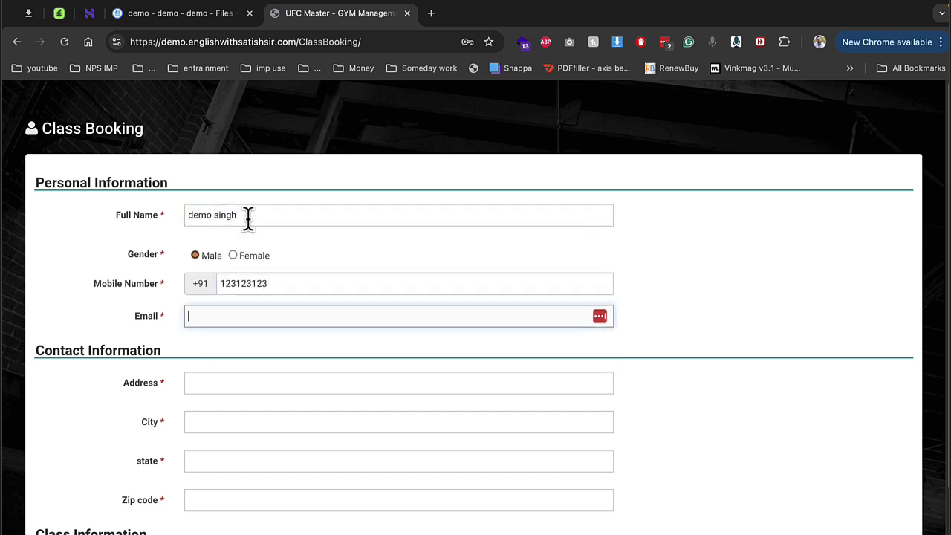
type("Dem")
key("Down")
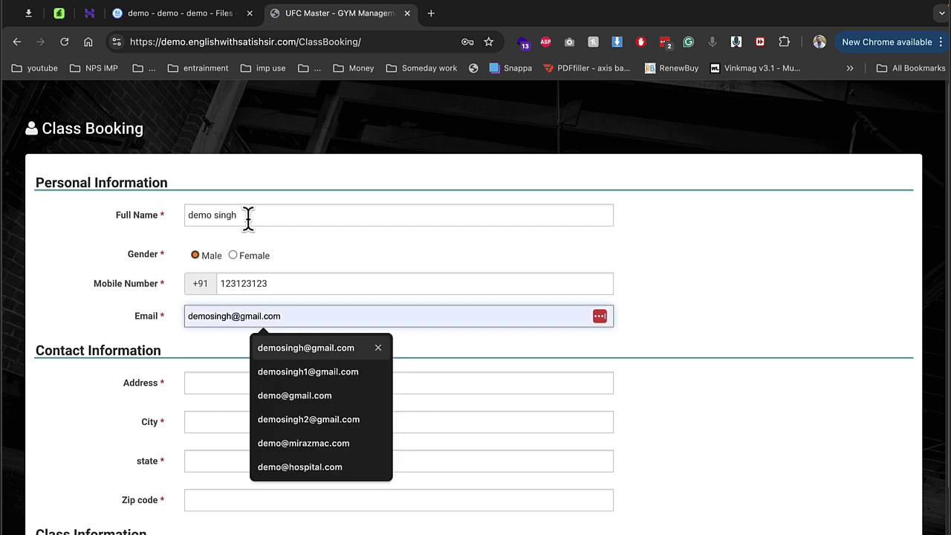
key("Tab")
Step: Fill in the address, state and zip code fields
type("sdf")
key("Tab")
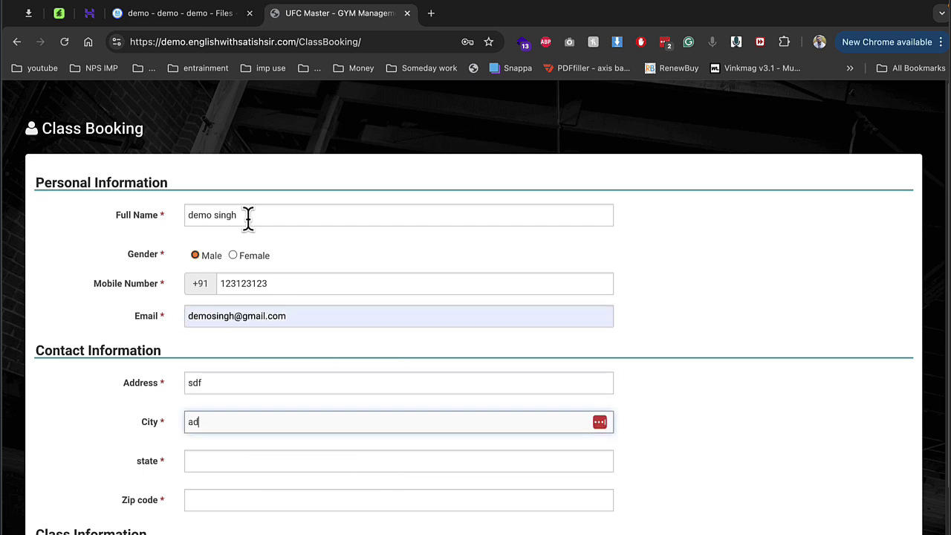
key("Tab")
type("sdf")
key("Tab")
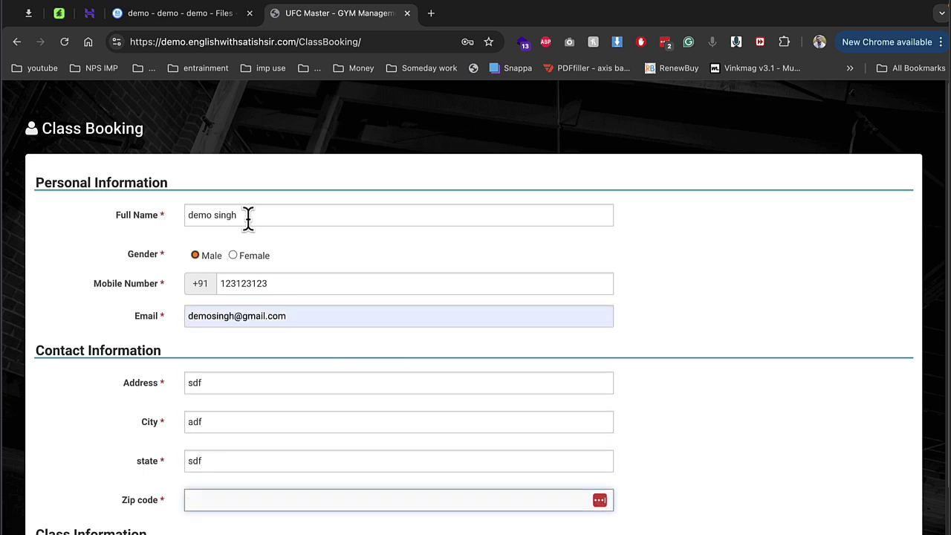
type("47223")
key("Tab")
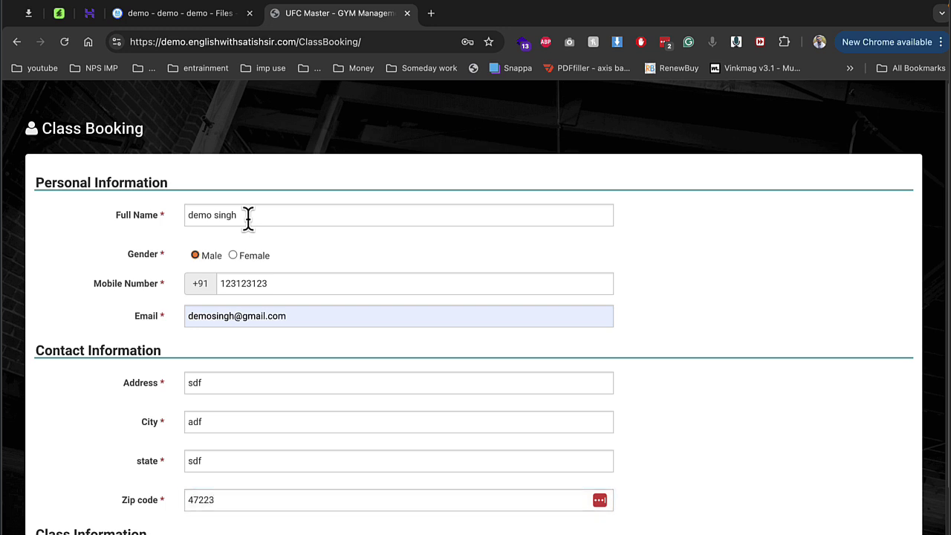
left_click(263, 503)
type("33")
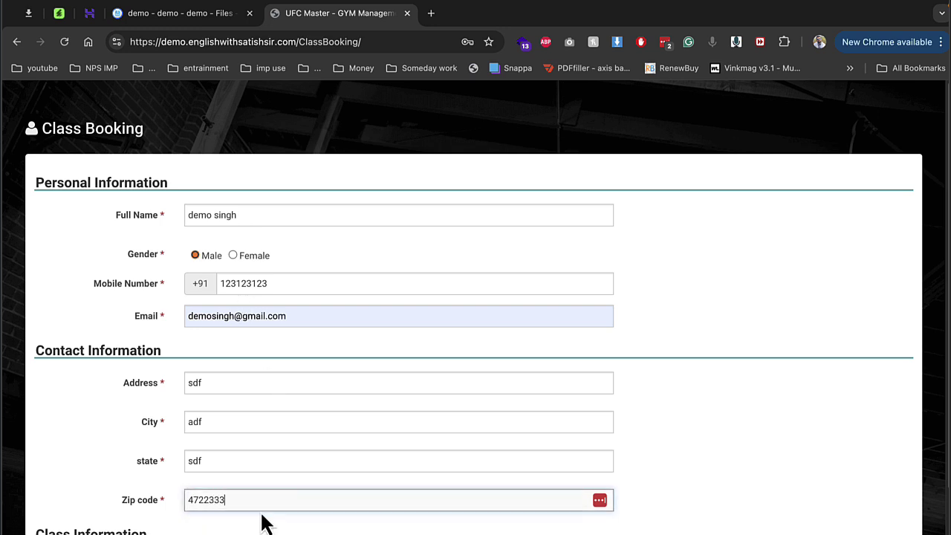
Step: Keep Yoga Class as the class and set the booking date to 13 August 2024
key("Tab")
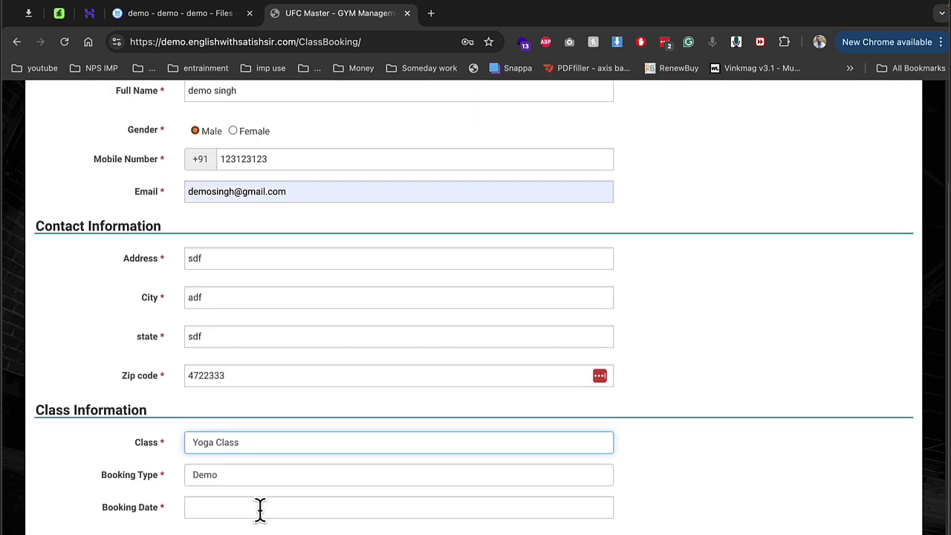
left_click(281, 448)
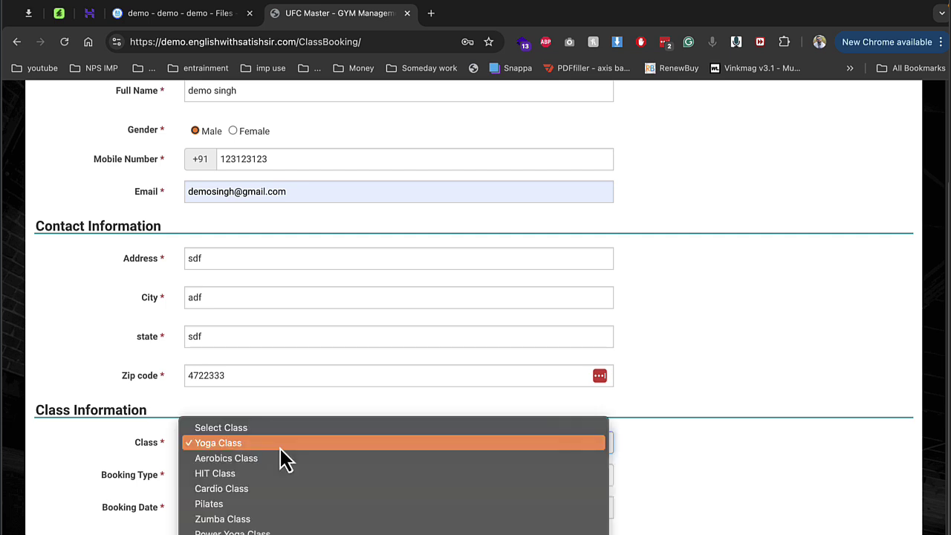
left_click(145, 469)
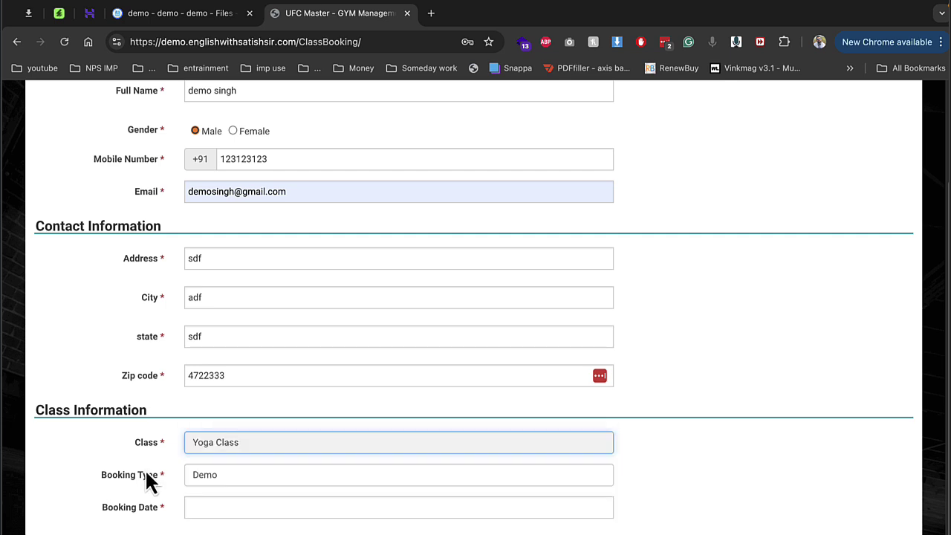
left_click(209, 510)
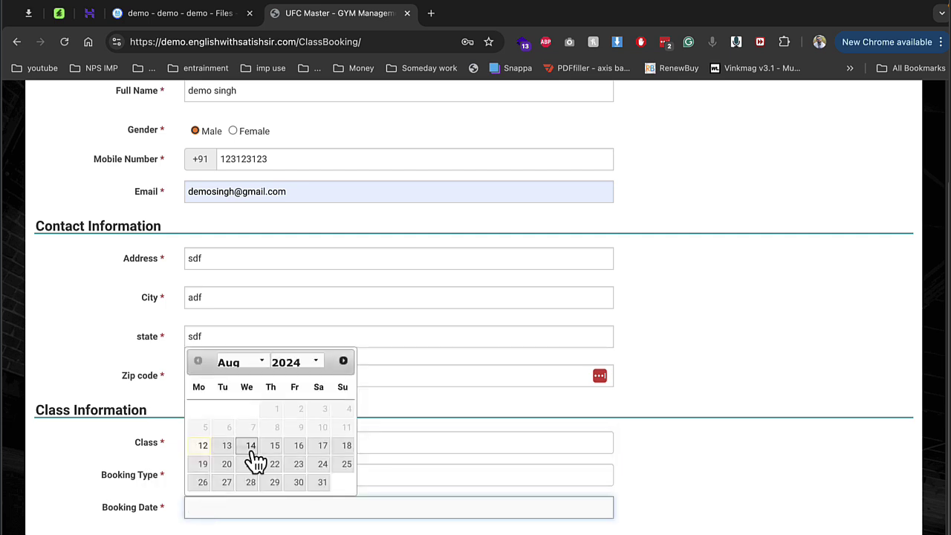
left_click(203, 448)
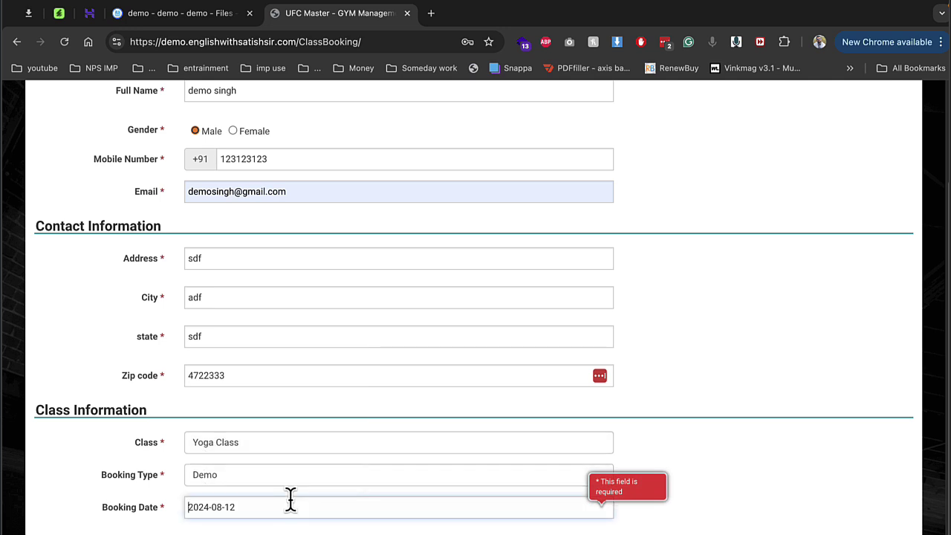
left_click(289, 506)
left_click(227, 446)
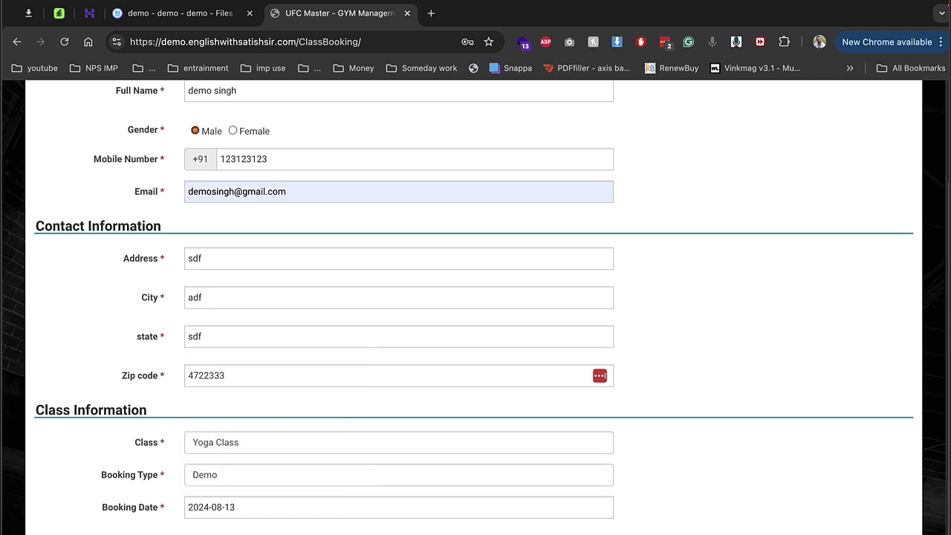
Step: Submit the booking and dismiss the browser, Stripe and LastPass popups
key("Return")
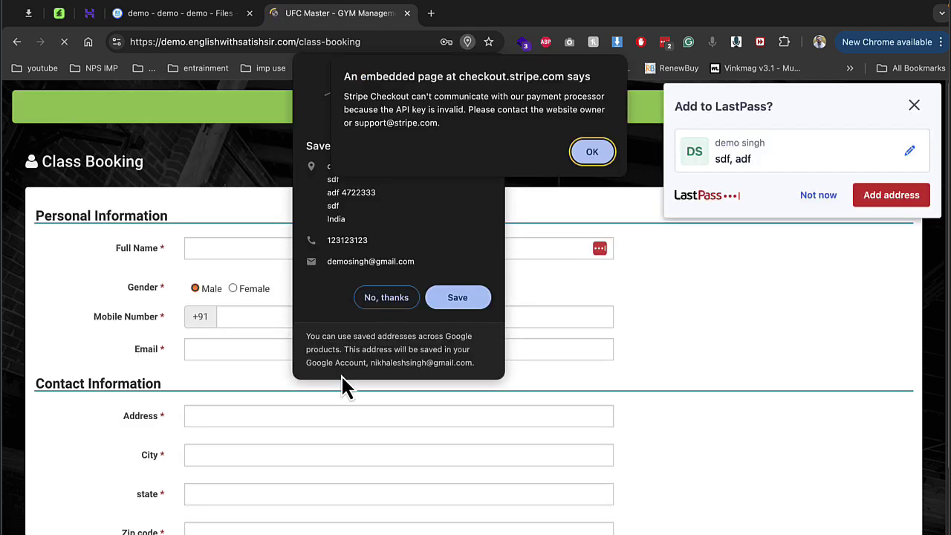
left_click(386, 298)
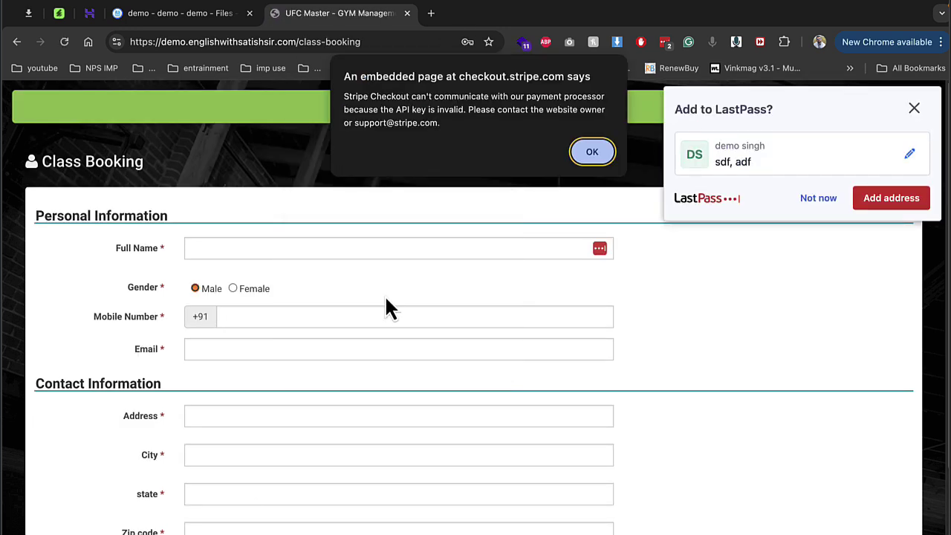
left_click(598, 153)
left_click(816, 201)
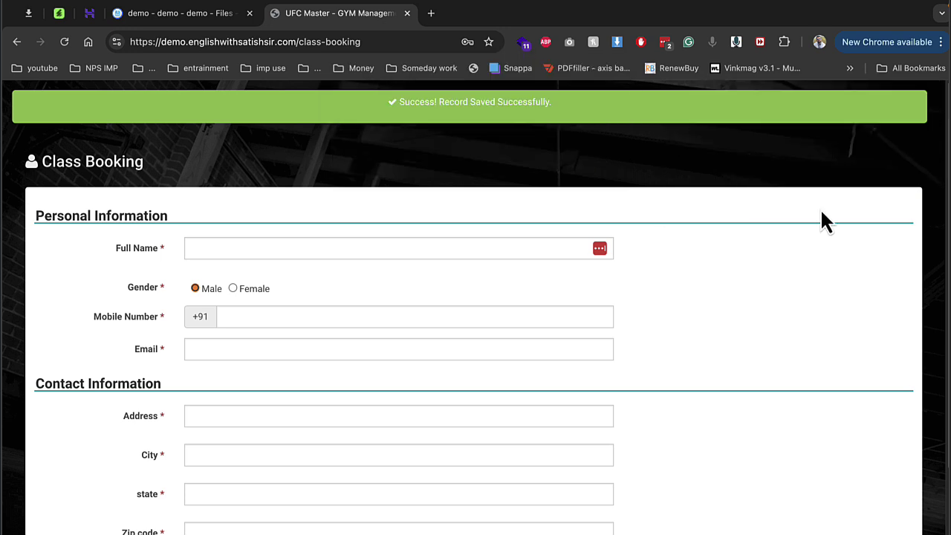
Step: Go back, load the site's login page from the address bar, and log in as admin
left_click(16, 42)
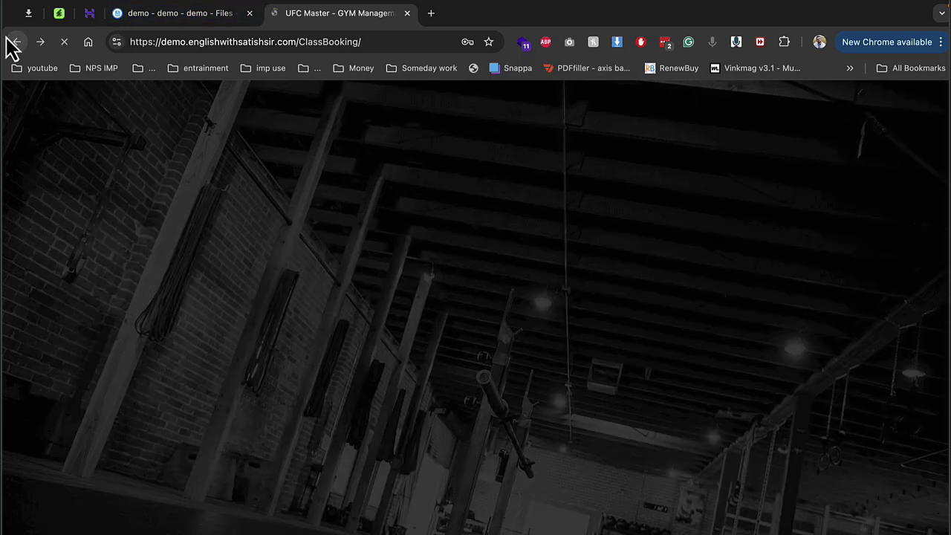
key("Return")
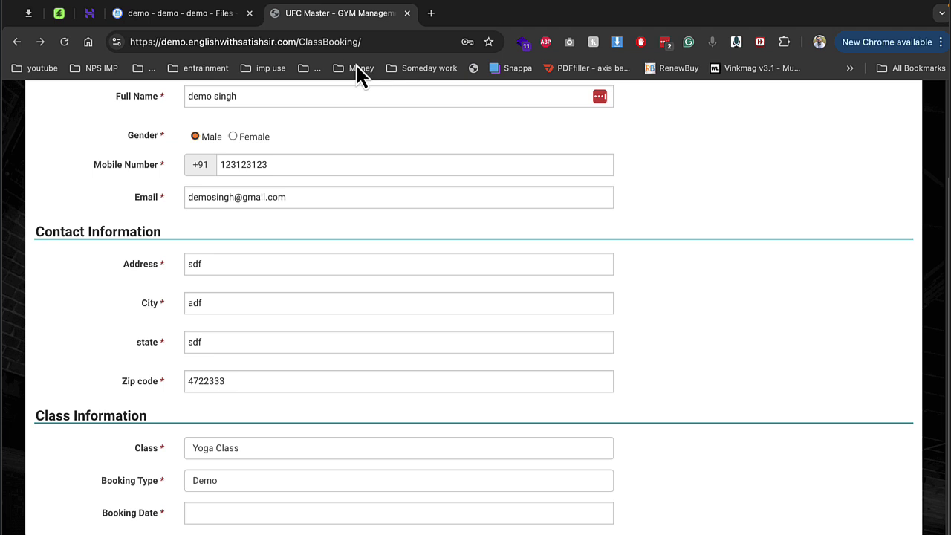
left_click_drag(299, 35, 420, 42)
key("BackSpace")
key("Return")
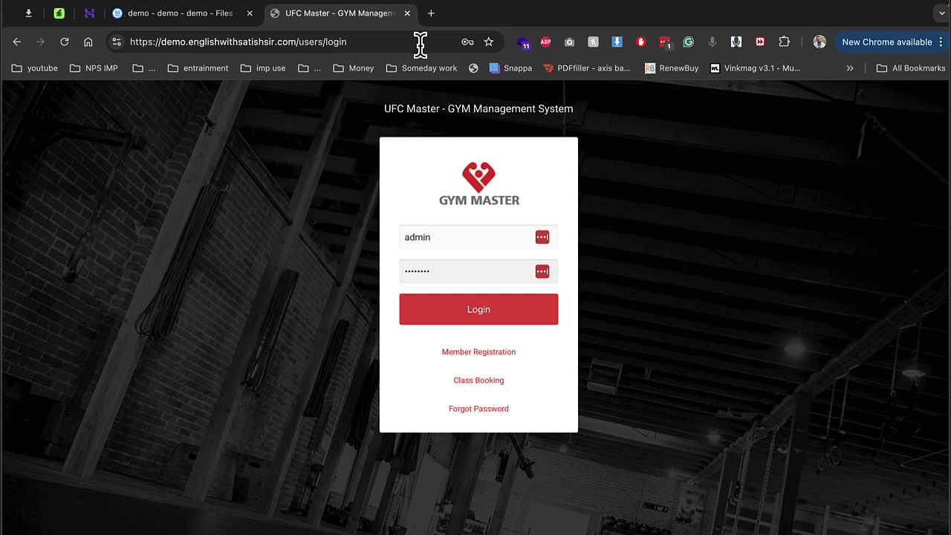
left_click(495, 316)
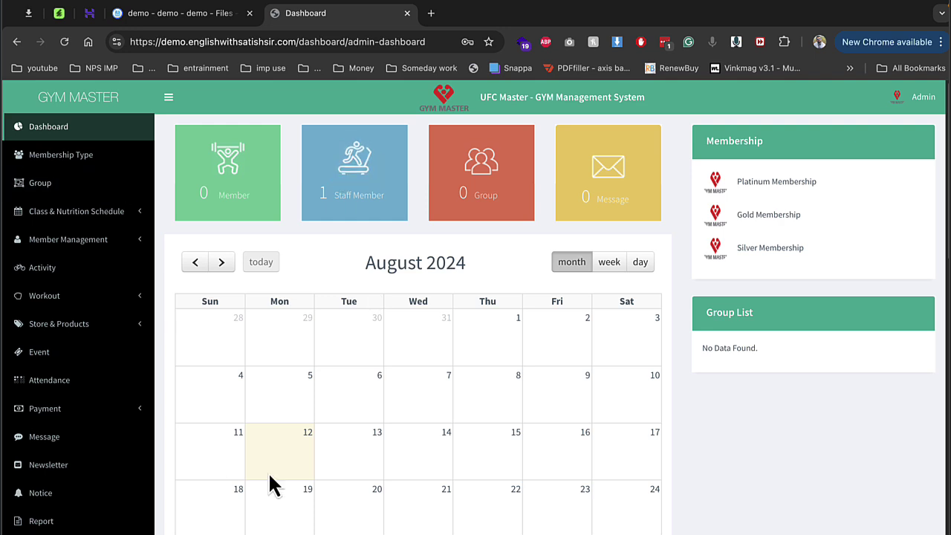
Step: Open the Gold Membership plan for editing from the membership types list
left_click(113, 159)
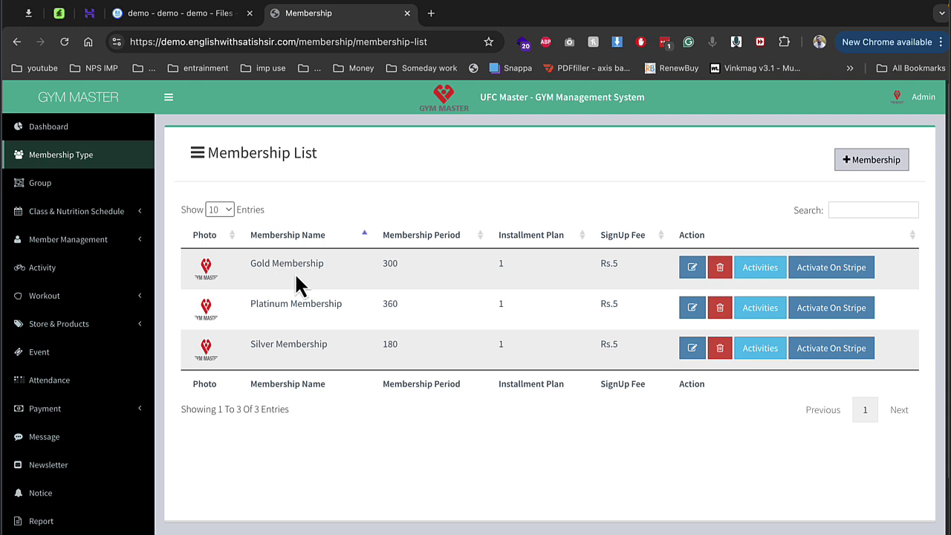
left_click_drag(258, 263, 367, 297)
left_click(692, 268)
double_click(421, 214)
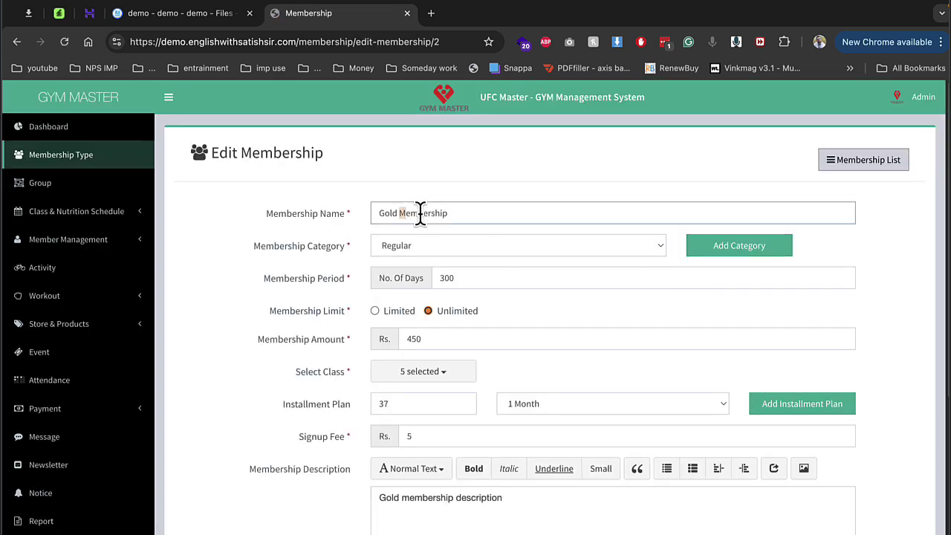
left_click(421, 278)
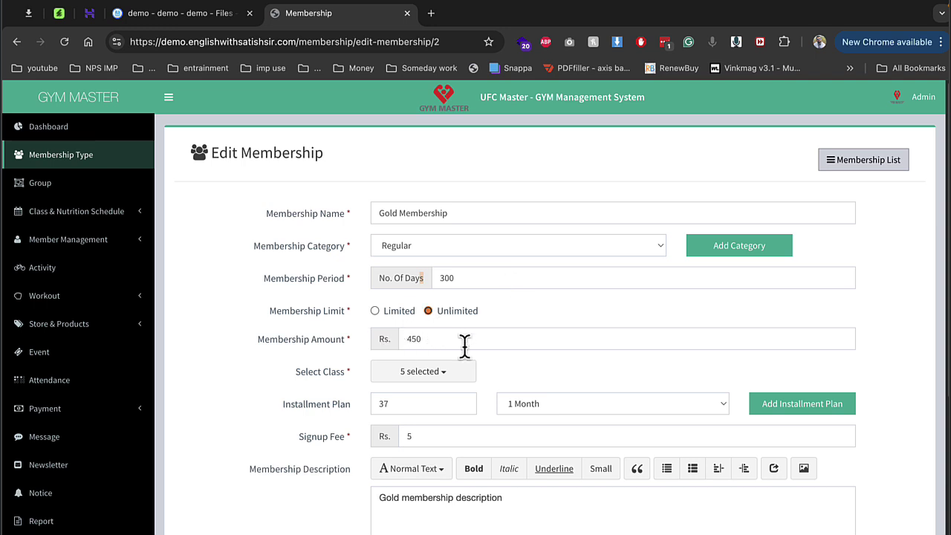
Step: Review its five classes and monthly installment, save the plan, and open the Group list
left_click(424, 373)
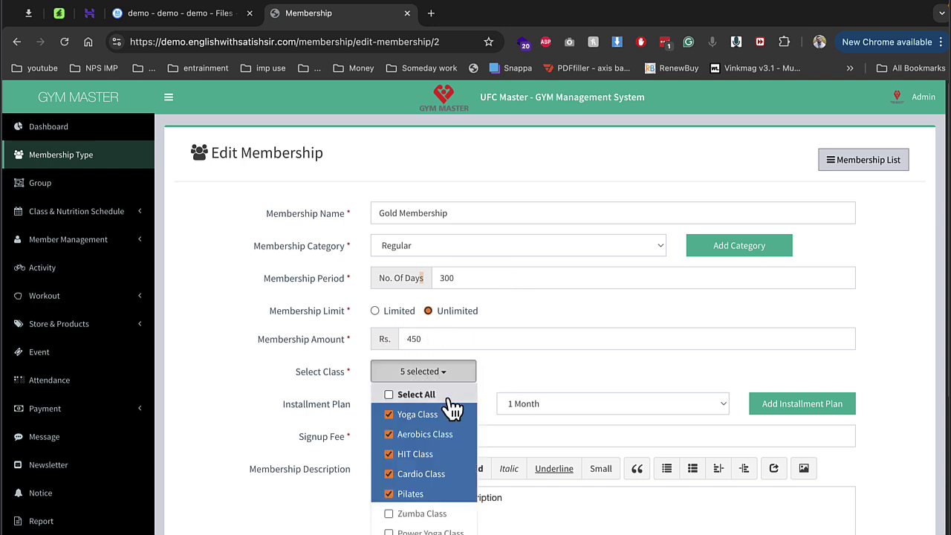
scroll(535, 282, "down", 3)
left_click(531, 275)
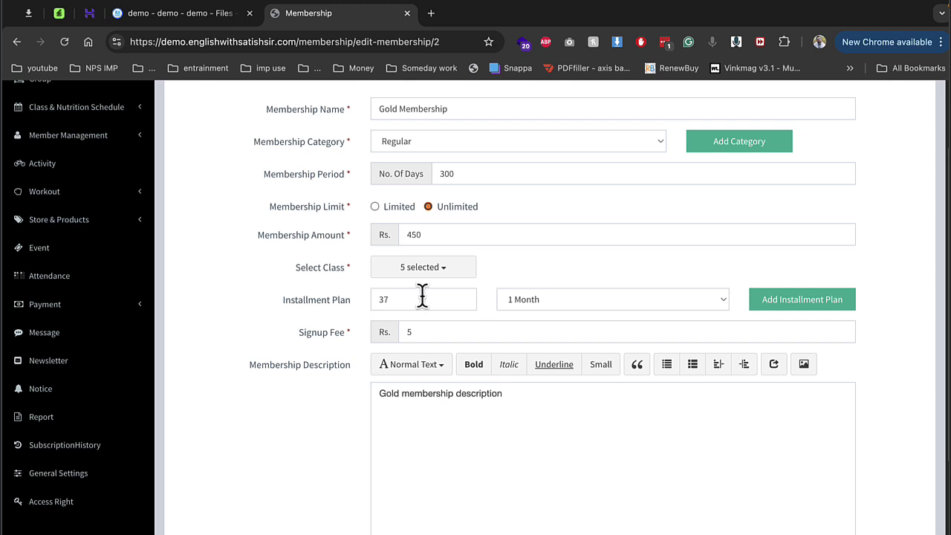
left_click(599, 308)
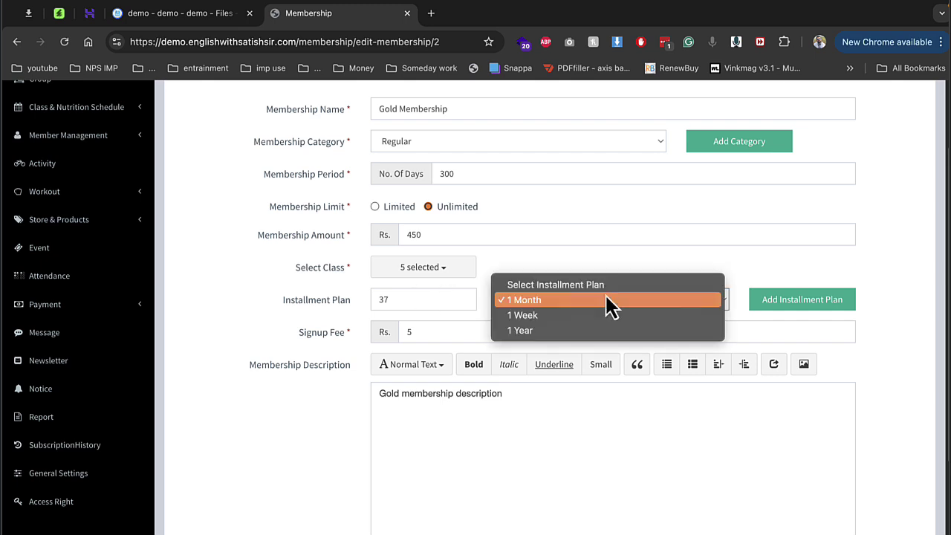
scroll(549, 235, "down", 1)
scroll(565, 297, "down", 5)
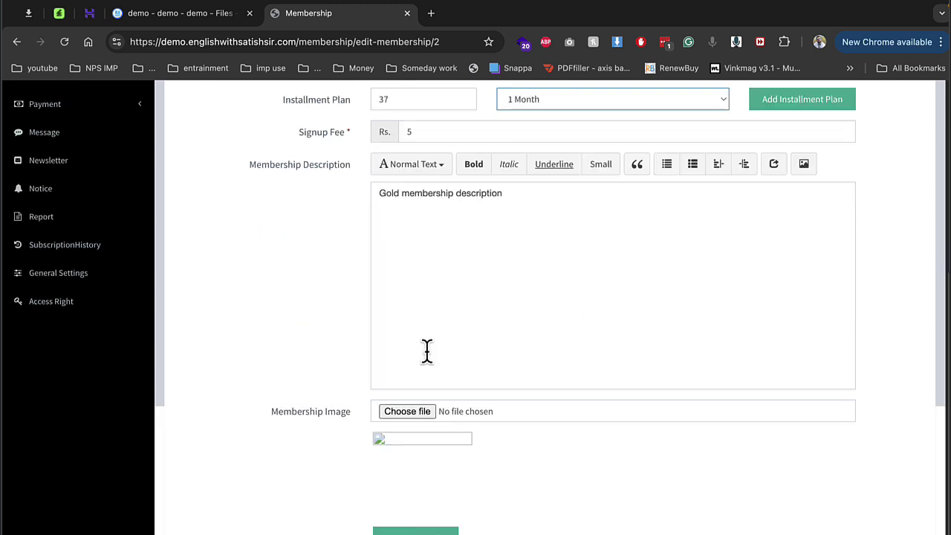
left_click(418, 521)
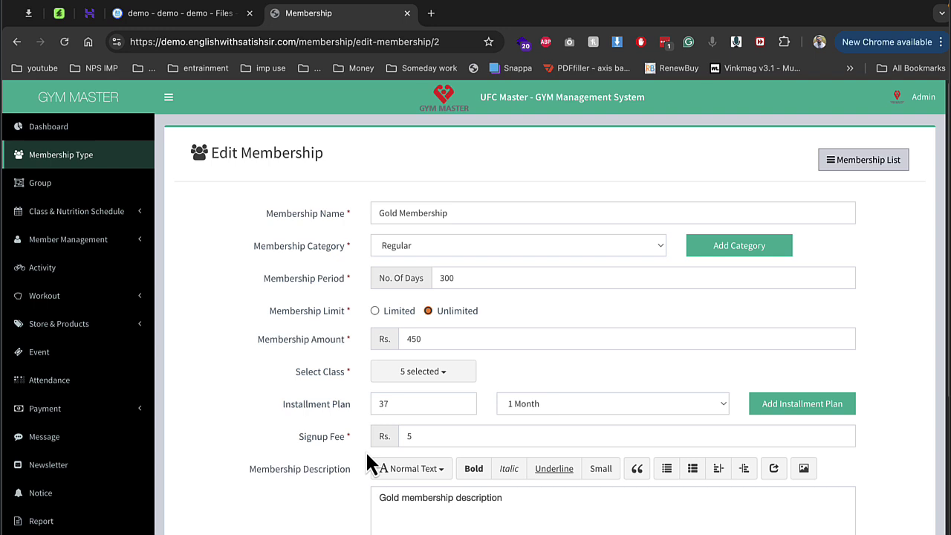
left_click(74, 182)
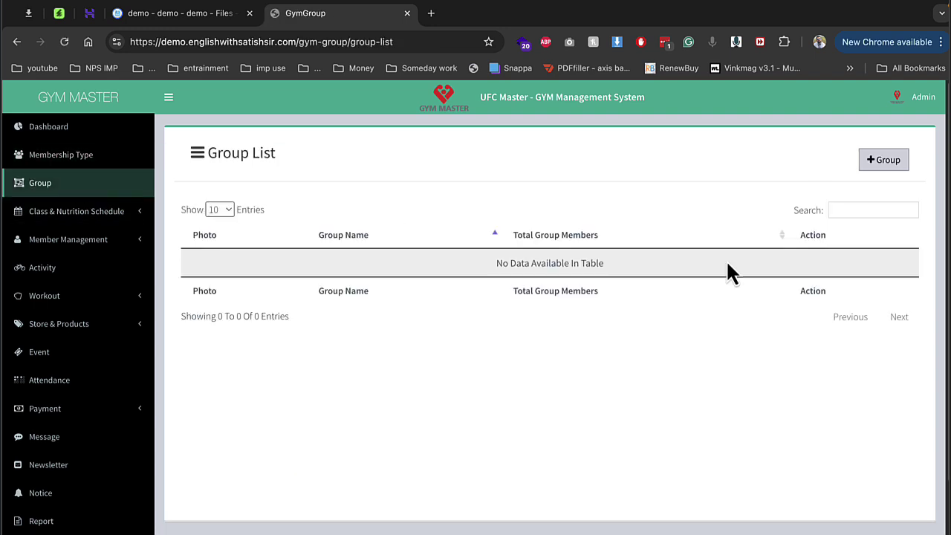
Step: Add a new group named 'moring' and save it
left_click(885, 168)
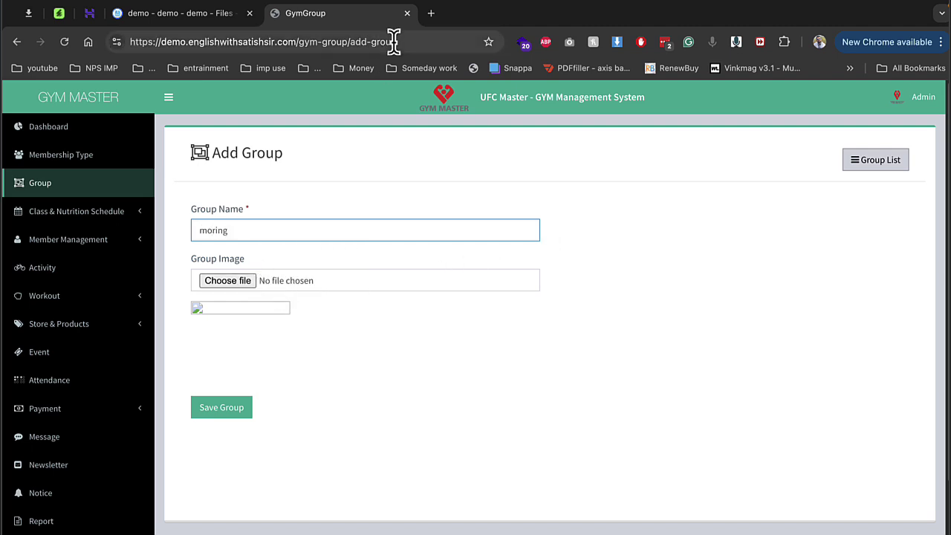
left_click(234, 410)
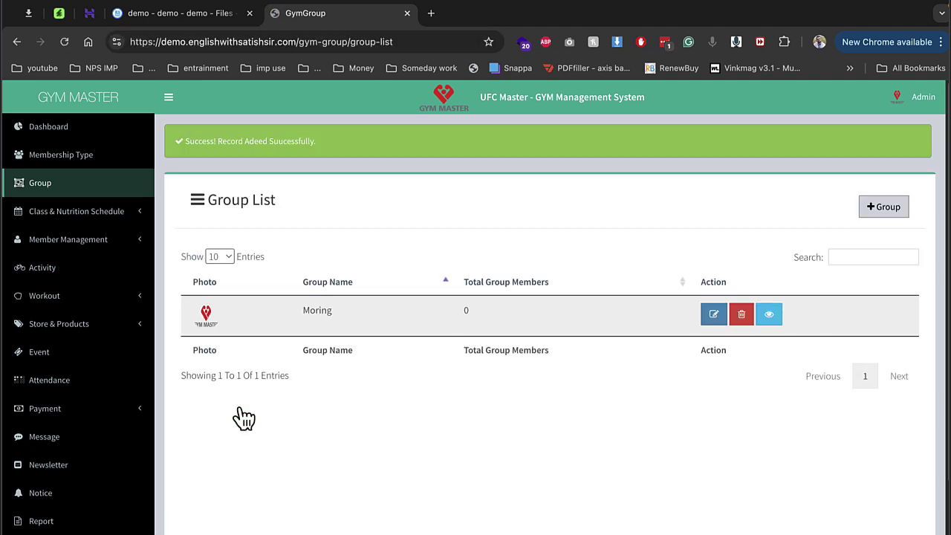
left_click(134, 217)
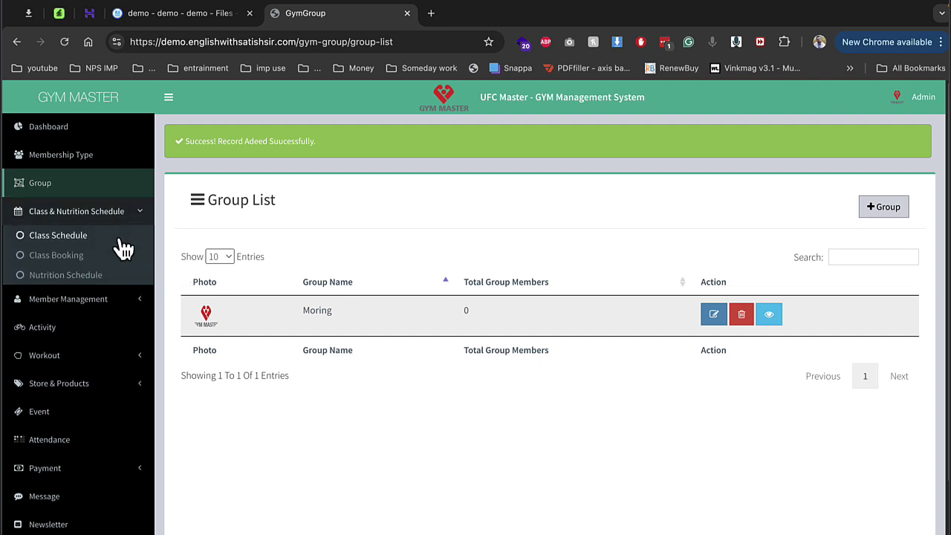
Step: Review the class schedule, including Aerobics Class times 17:15–18:15
left_click(118, 238)
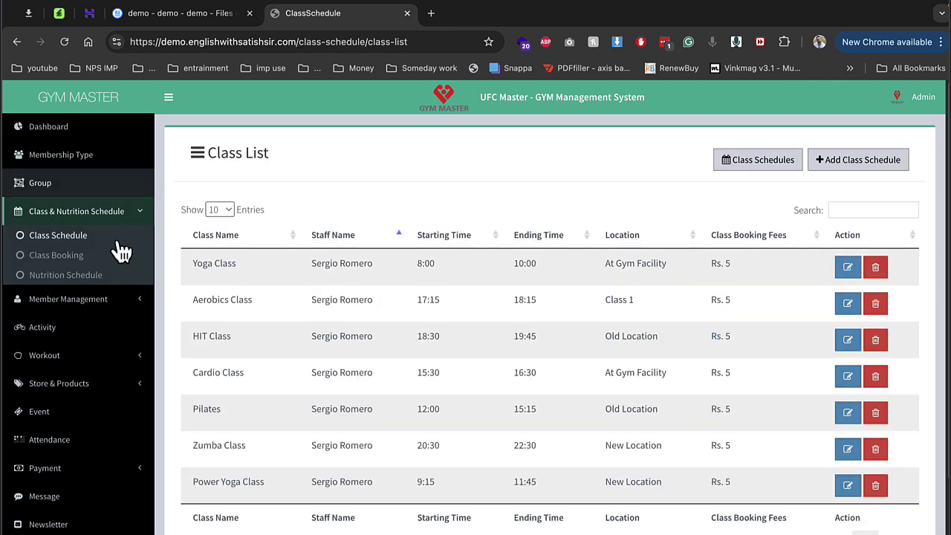
left_click_drag(302, 275, 407, 261)
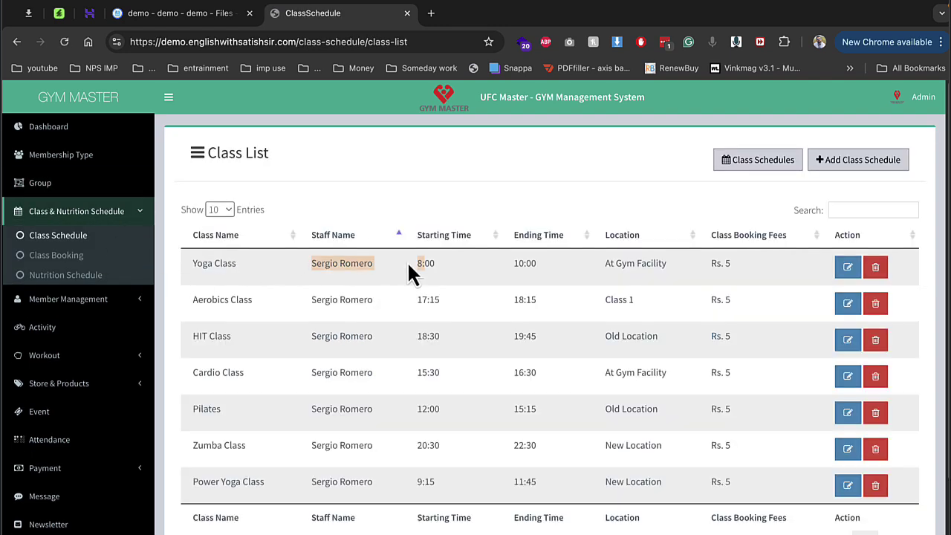
left_click(420, 257)
double_click(422, 304)
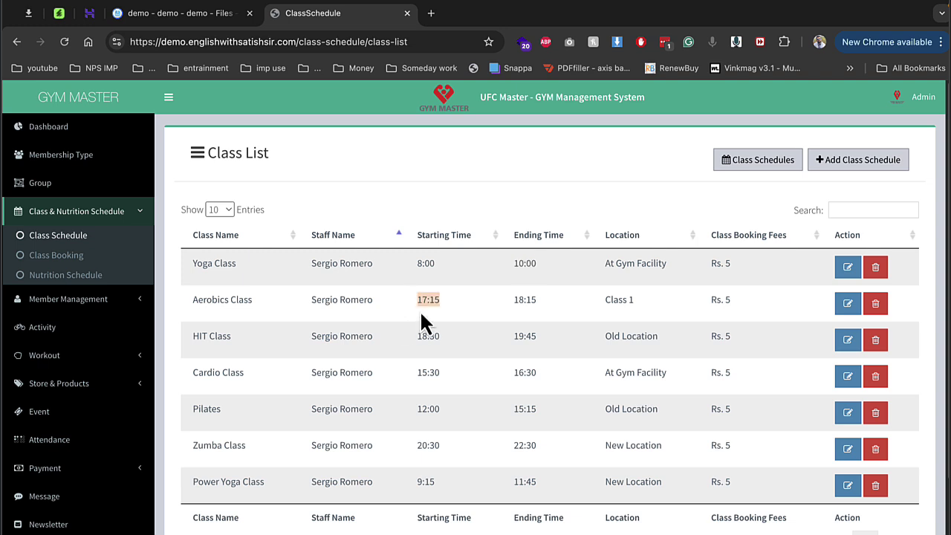
double_click(513, 302)
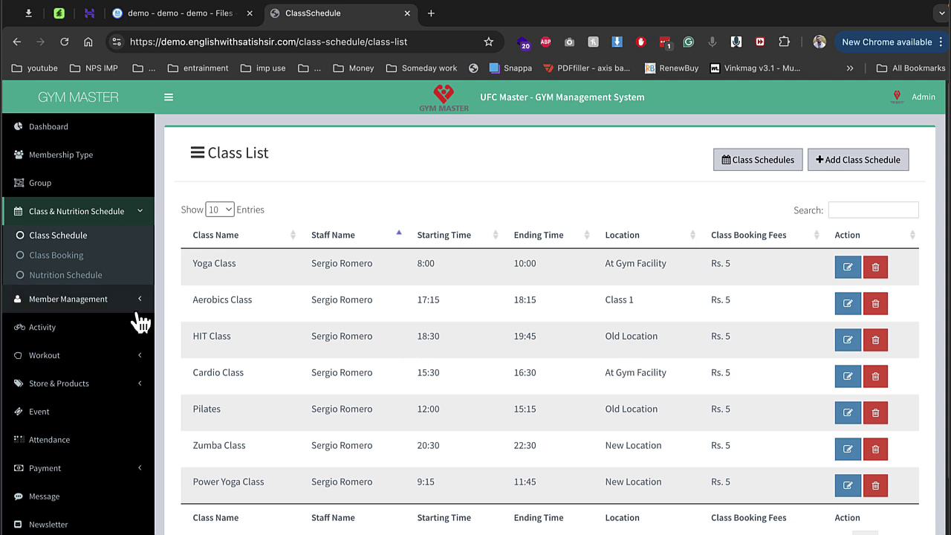
Step: View the Yoga Class demo booking details in the Class Booking List, then close them
left_click(82, 257)
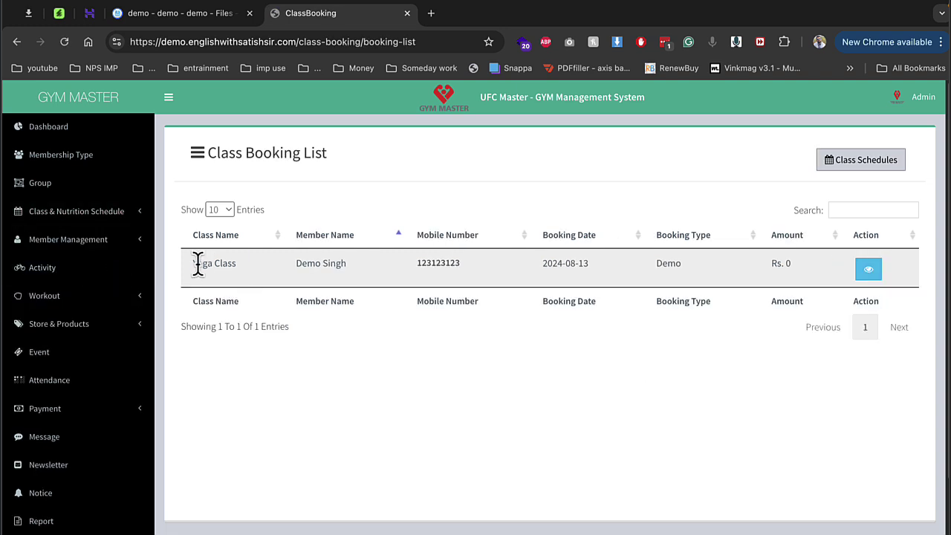
left_click_drag(196, 263, 865, 288)
left_click(329, 269)
left_click(867, 275)
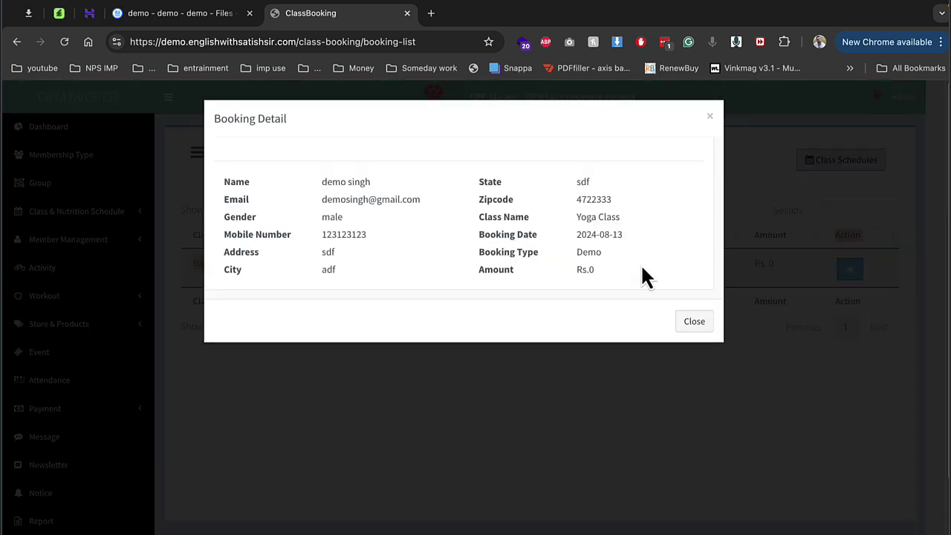
left_click(695, 322)
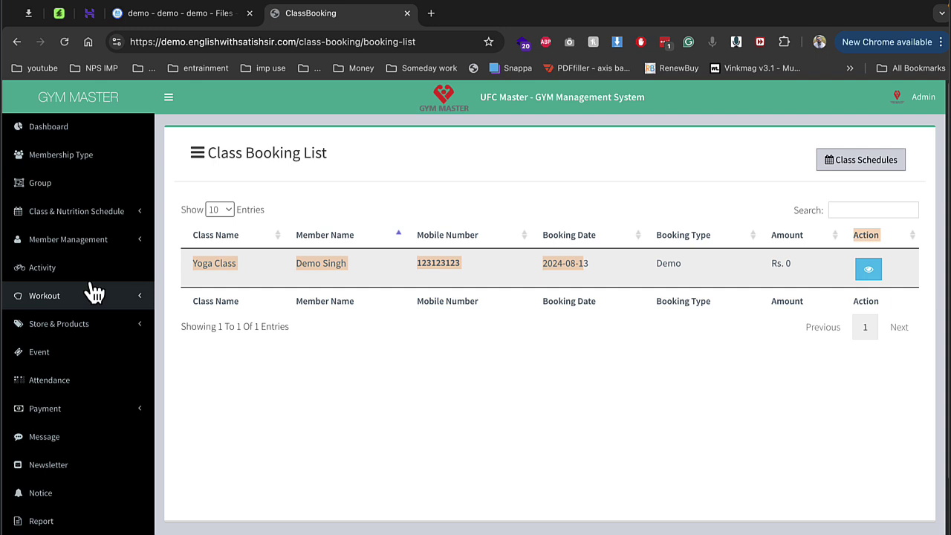
left_click(70, 217)
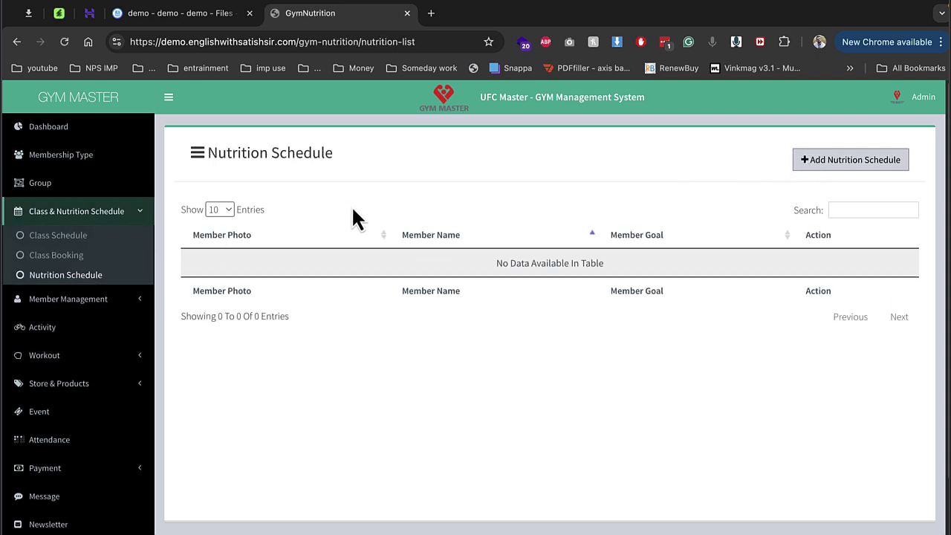
Step: From the Members list, download the sample user.csv and open the Add Member form
left_click(88, 298)
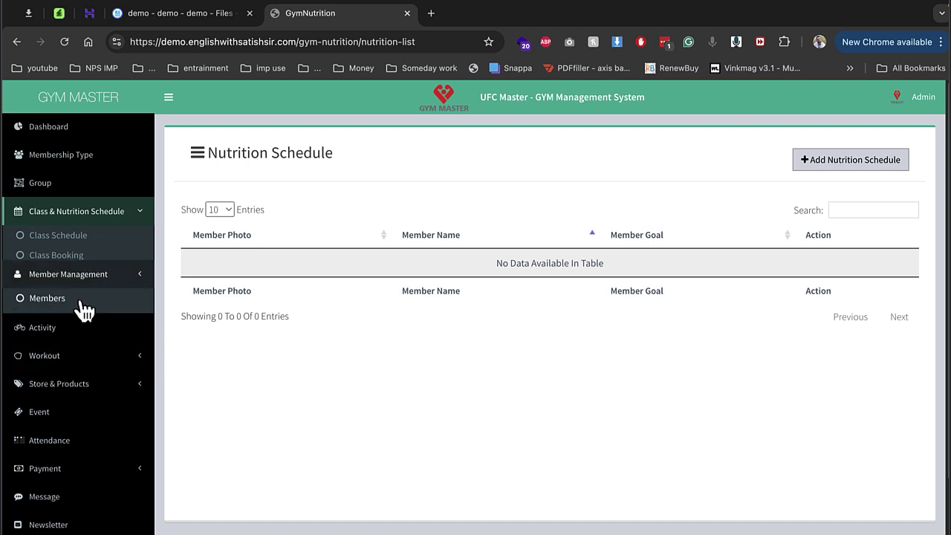
left_click(75, 269)
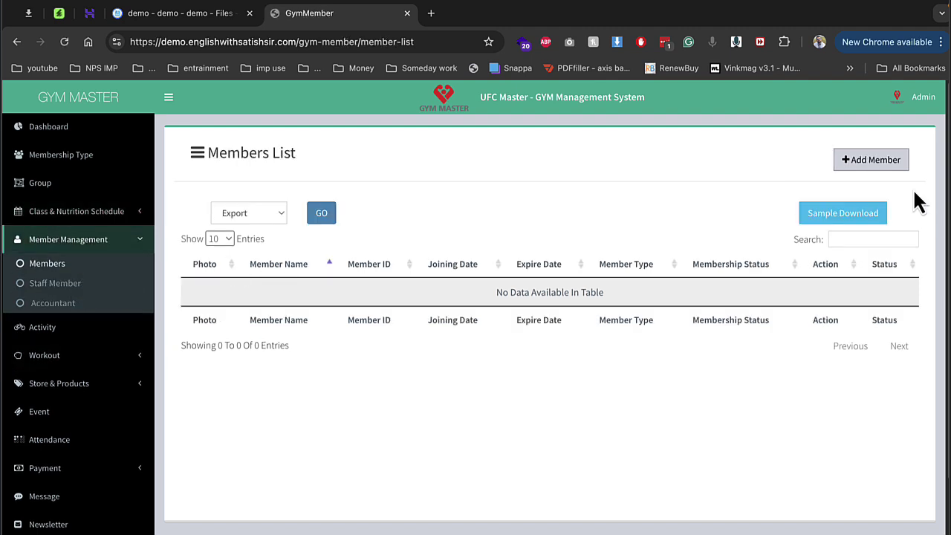
left_click(876, 164)
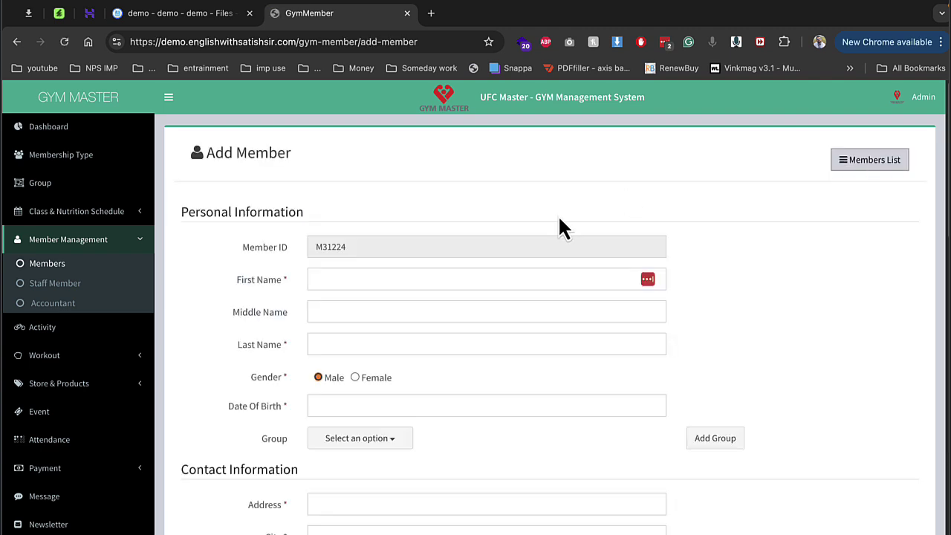
left_click(15, 44)
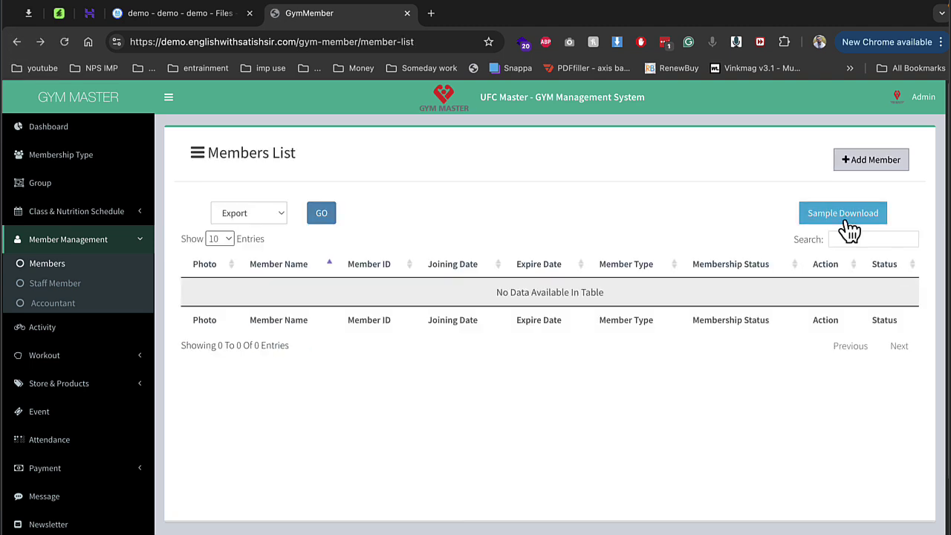
left_click(847, 223)
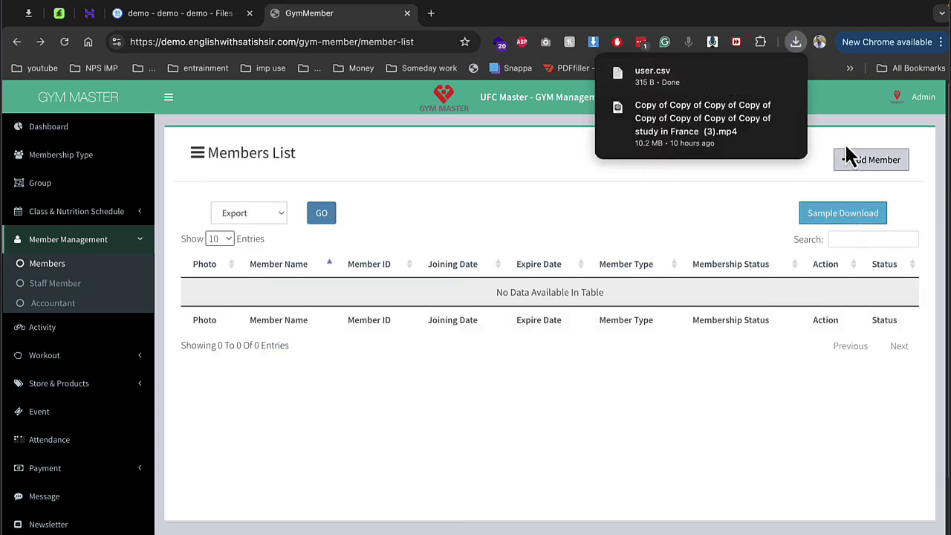
left_click(870, 167)
left_click(870, 167)
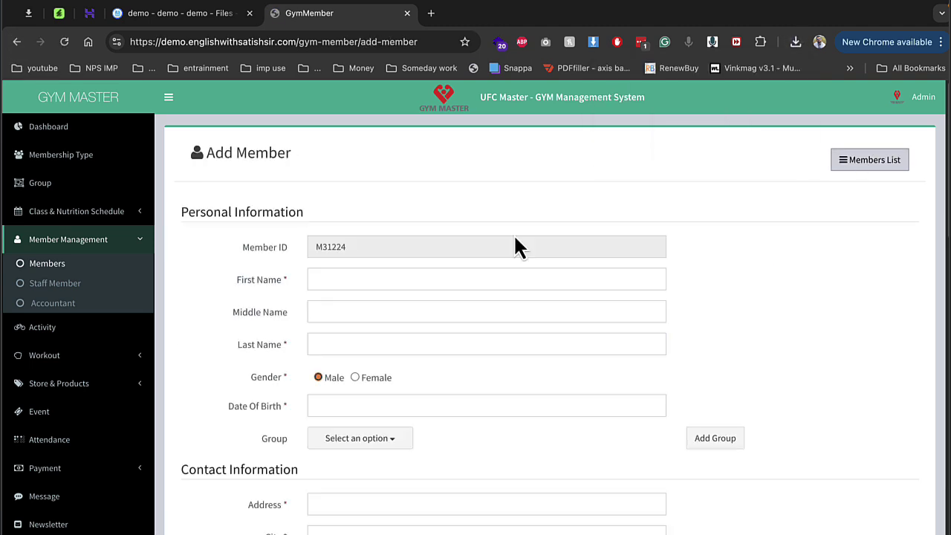
Step: Enter the member's first, middle and last name
left_click(389, 278)
type("demo")
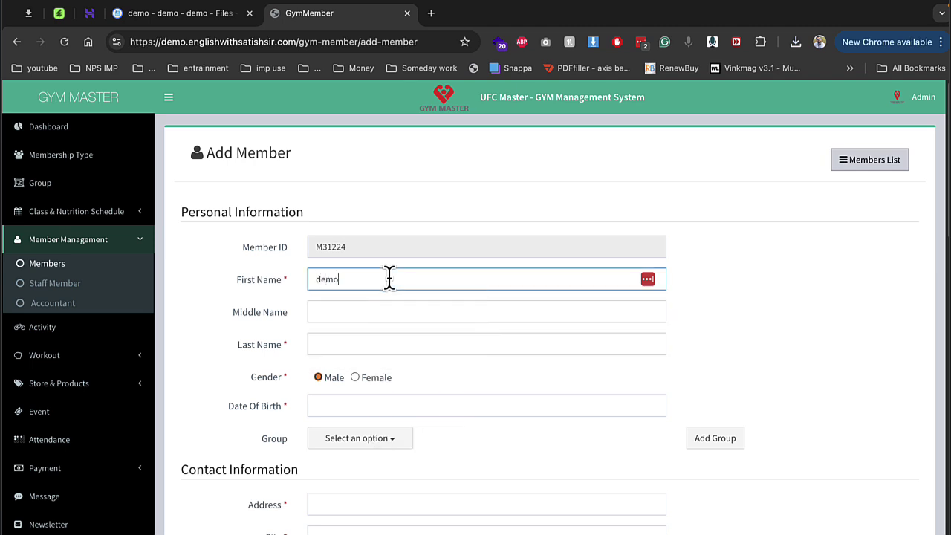
key("Tab")
type("s")
key("Tab")
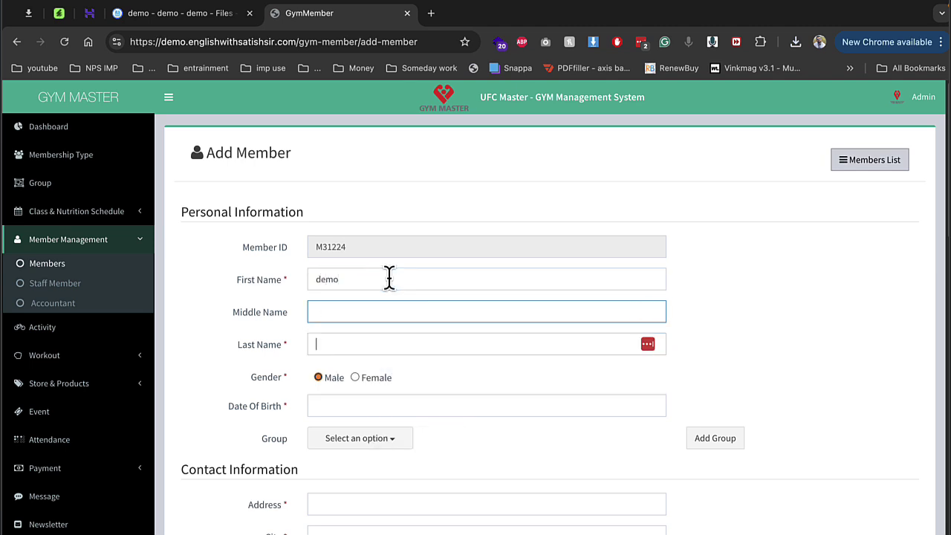
type("singh")
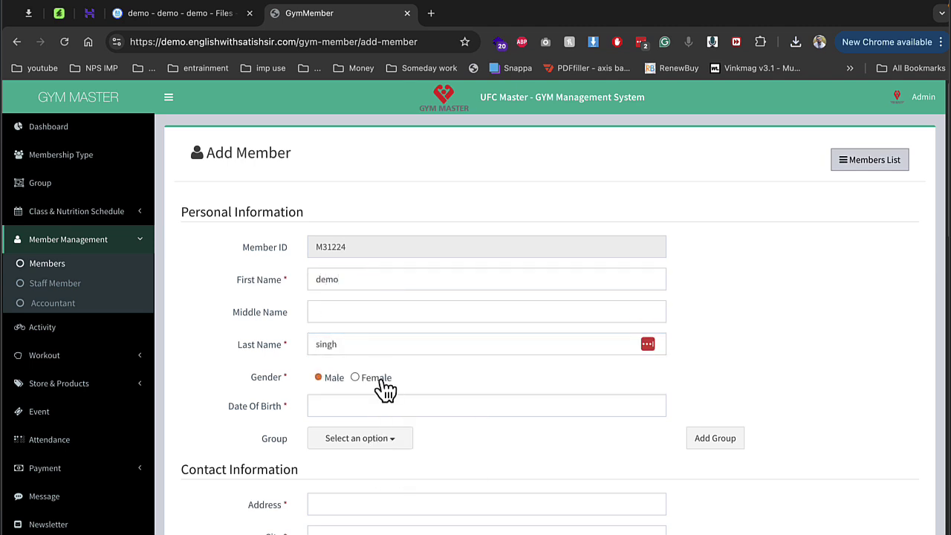
Step: Set the birth date to 2024-08-12 and assign the member to the Moring group
left_click(371, 404)
left_click(326, 512)
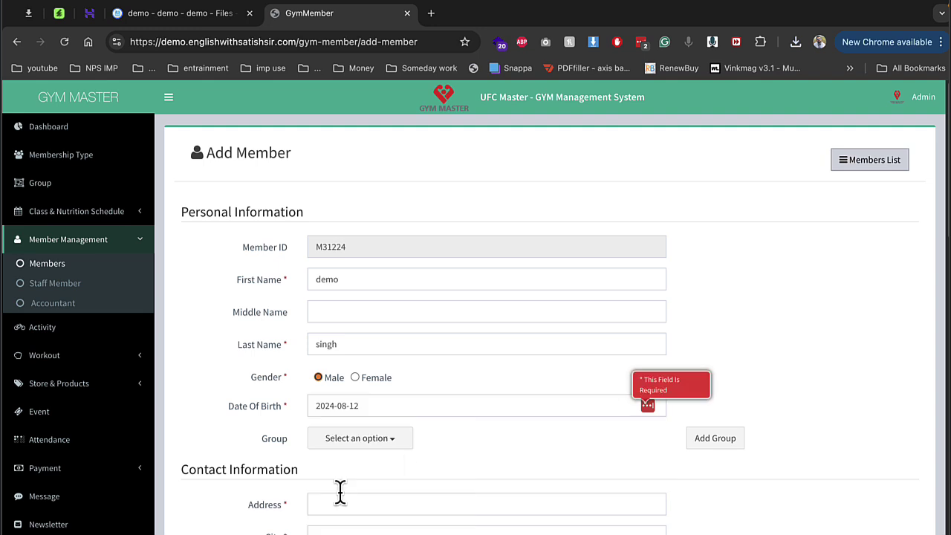
left_click(387, 444)
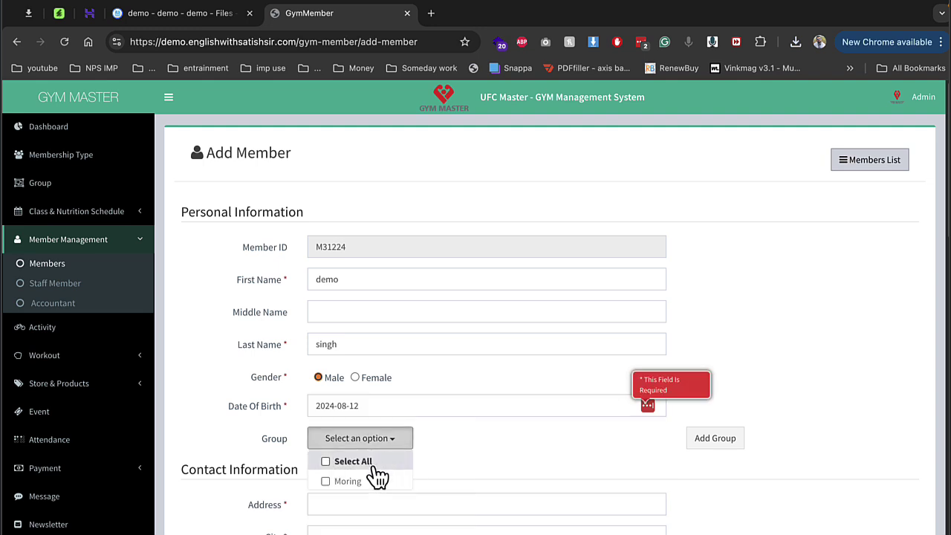
left_click(370, 481)
left_click(472, 487)
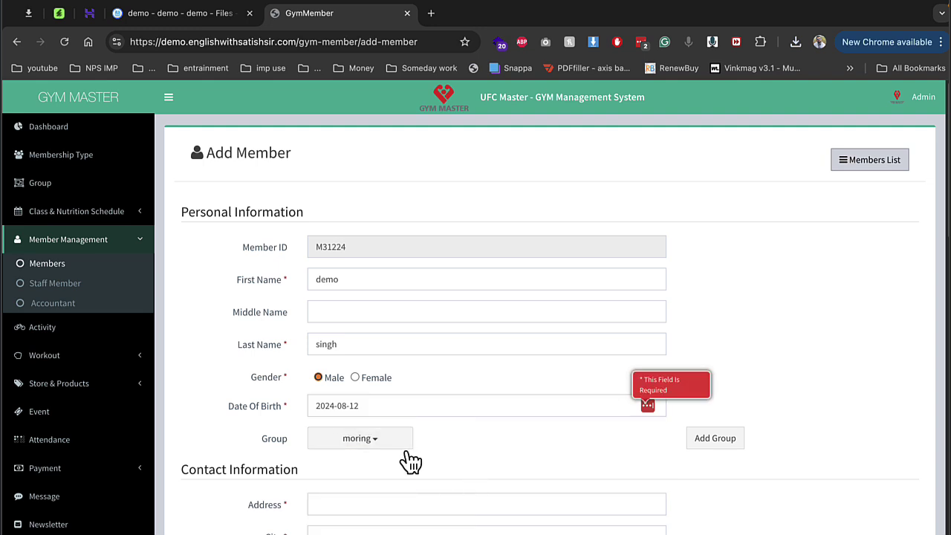
scroll(434, 503, "down", 4)
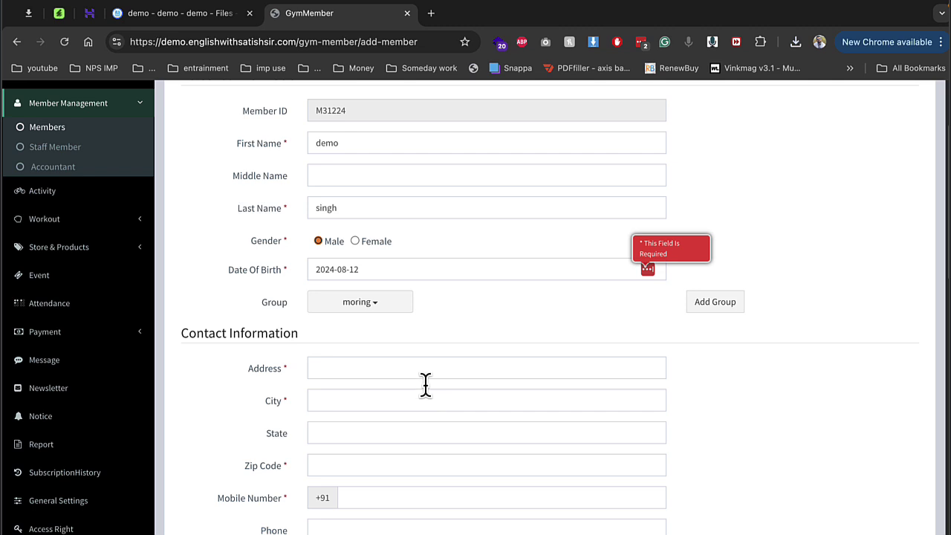
Step: Enter the member's street address, city and zip code
left_click(408, 368)
type("sdfsf")
key("Tab")
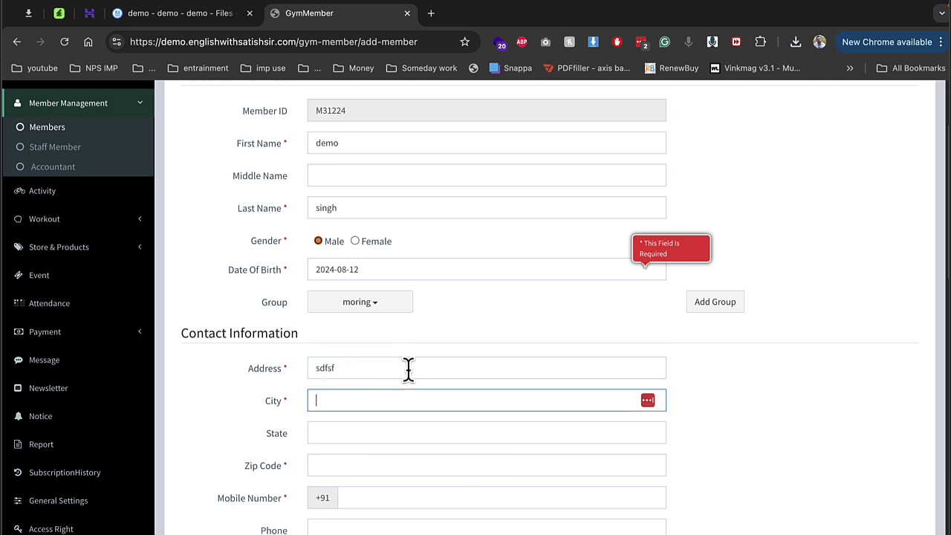
type("gwalior")
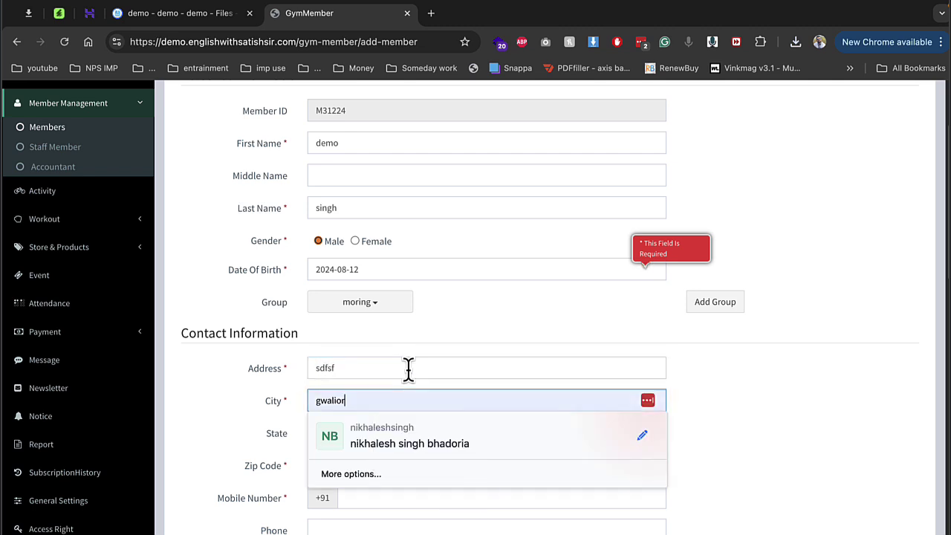
key("Tab")
key("Tab")
key("Tab")
type("123123")
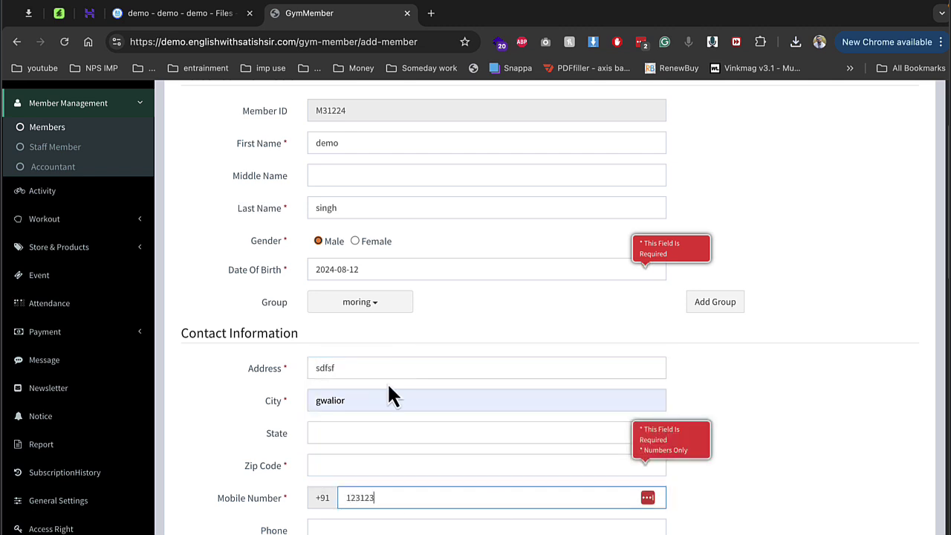
key("Tab")
left_click(360, 468)
type("2131231")
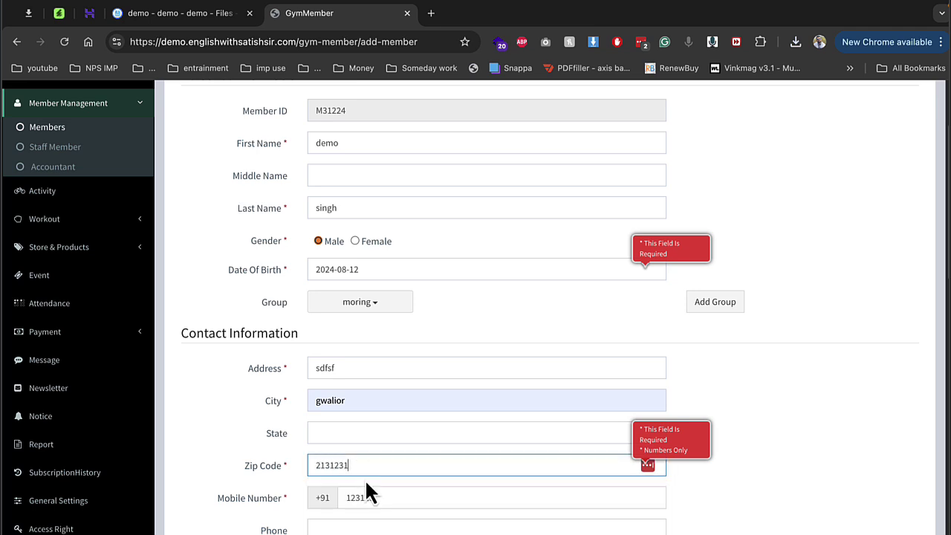
Step: Complete the mobile number and fill the e-mail from the browser's autofill
left_click(375, 498)
type("13")
key("Tab")
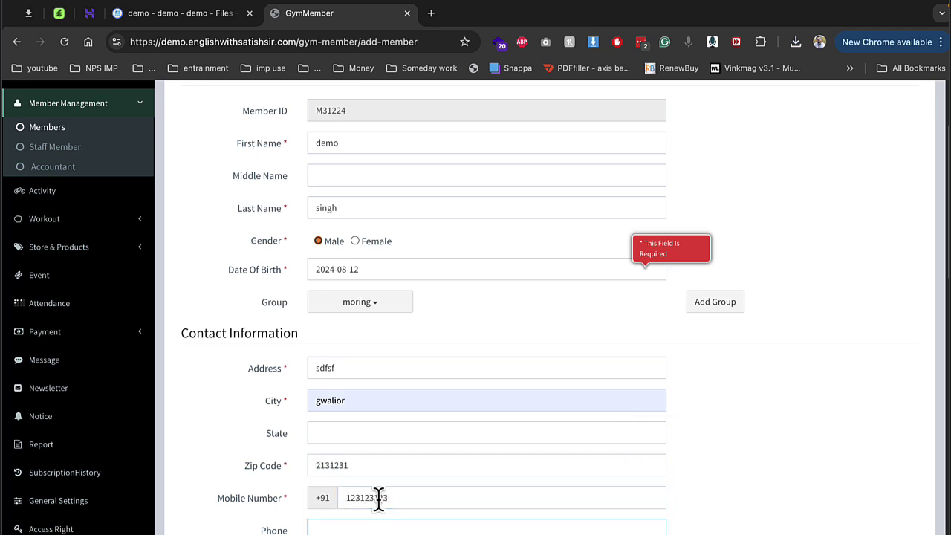
key("Down")
key("Return")
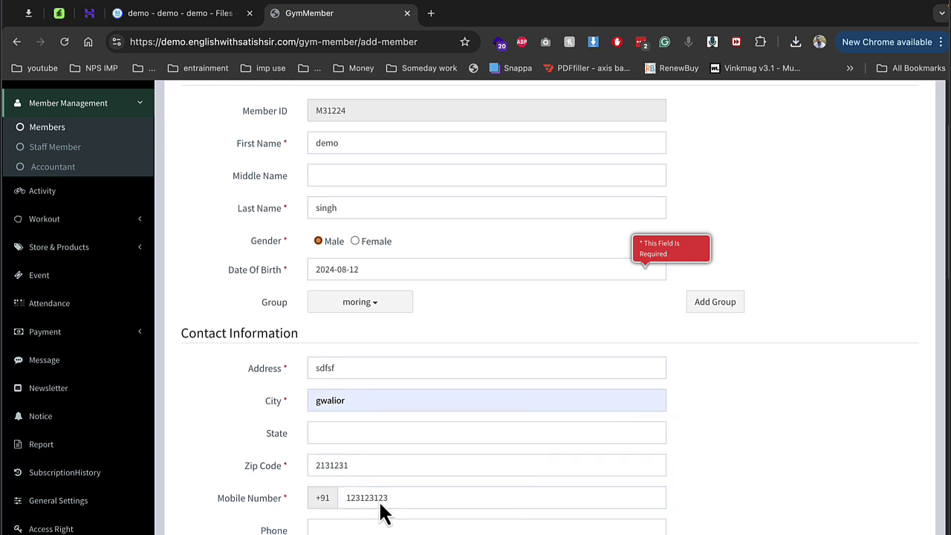
key("Tab")
key("Tab")
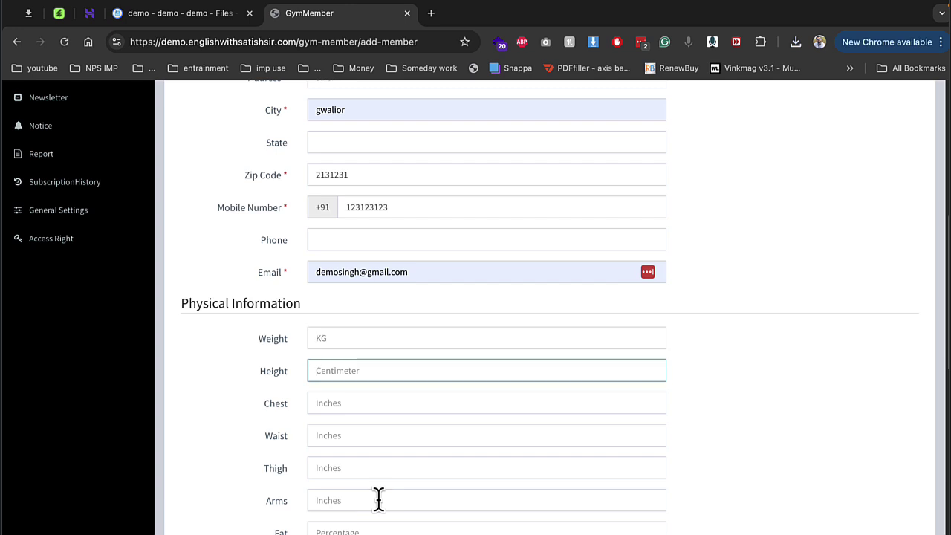
Step: Fill the login username from autofill and the password
left_click(379, 500)
scroll(383, 490, "down", 6)
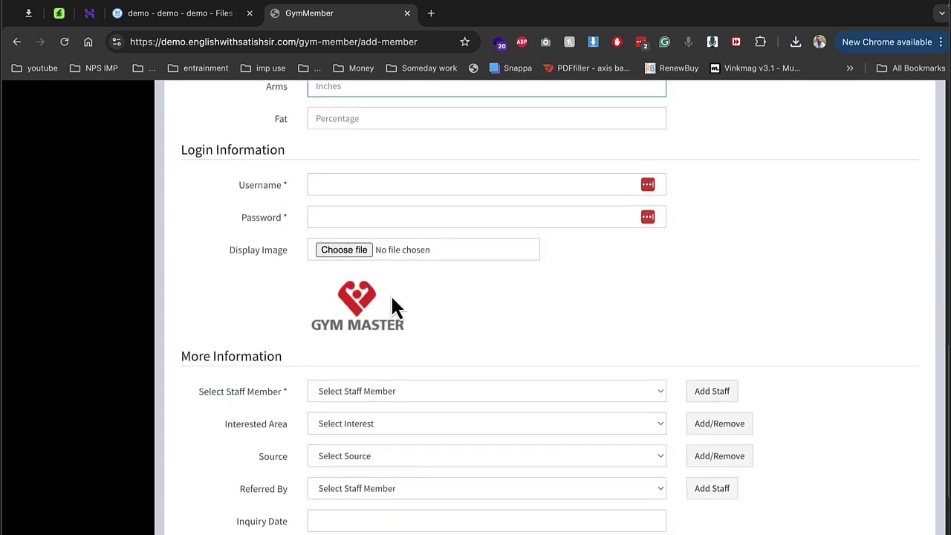
left_click(347, 185)
type("Dem")
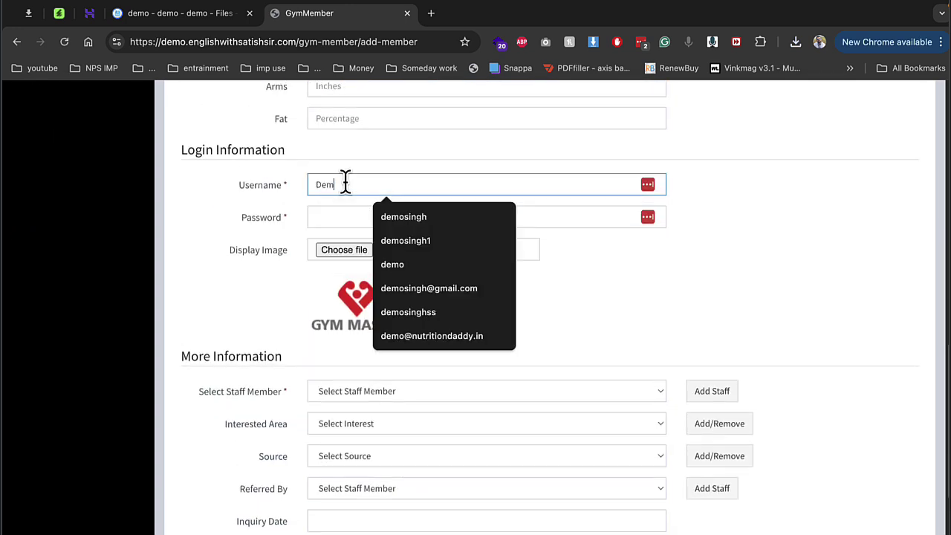
key("Down")
key("Return")
key("Tab")
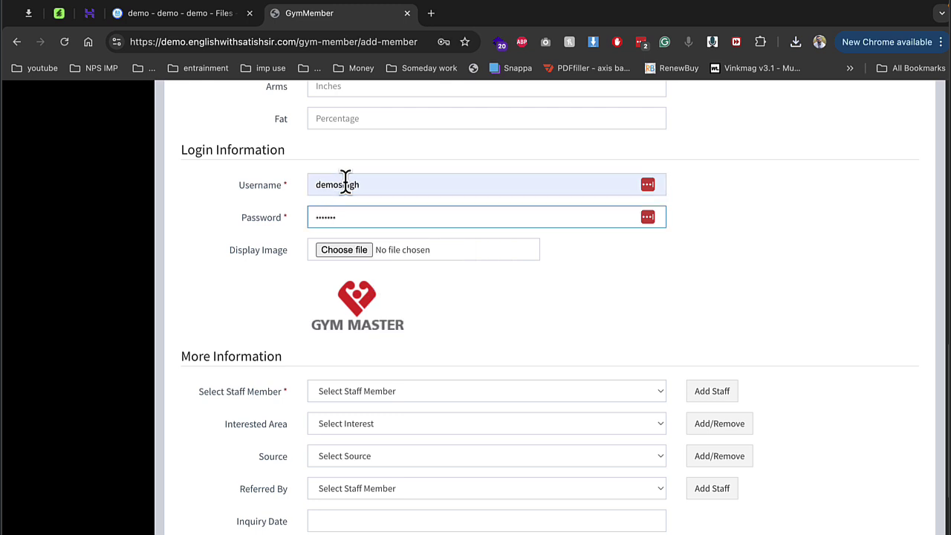
key("Tab")
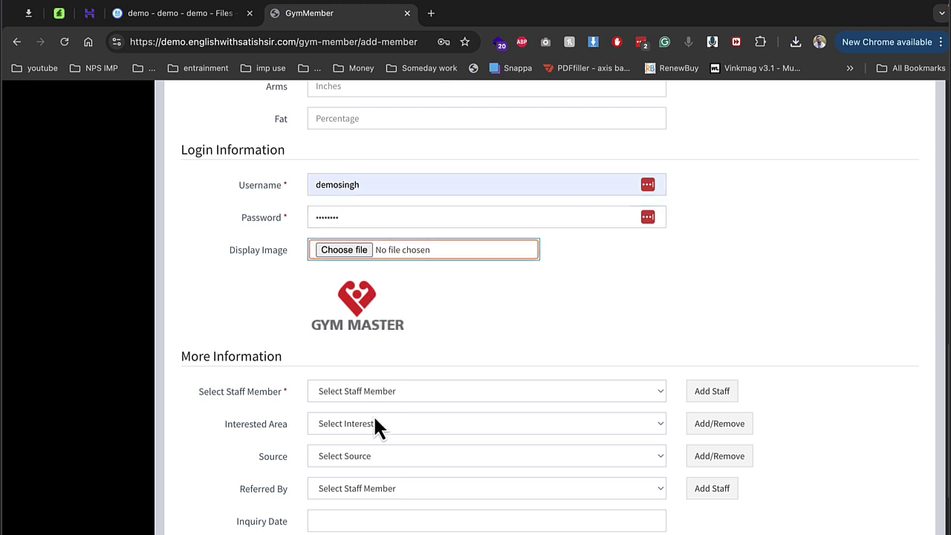
Step: Assign the only staff member as the member's trainer
left_click(375, 423)
left_click(374, 388)
left_click(373, 388)
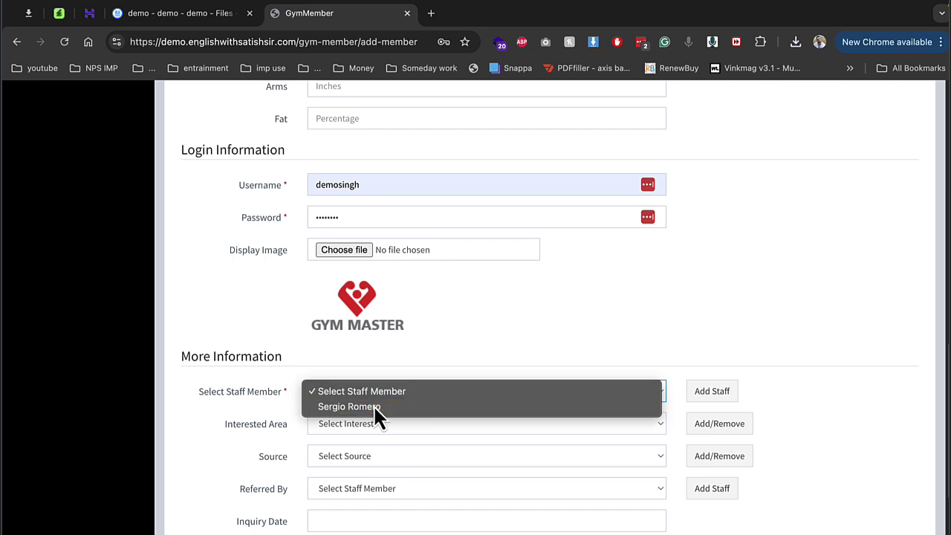
left_click(374, 406)
scroll(373, 404, "down", 5)
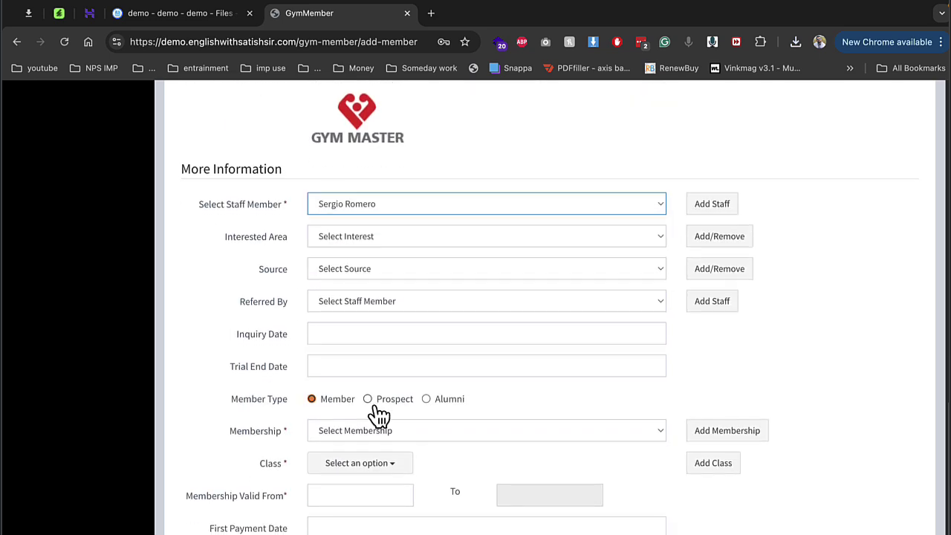
scroll(379, 416, "up", 15)
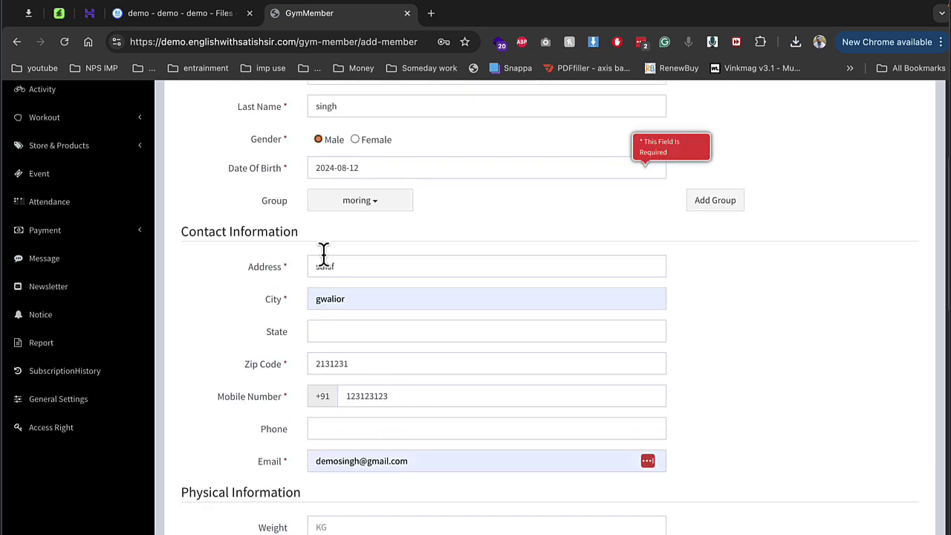
scroll(324, 253, "up", 3)
scroll(358, 215, "down", 3)
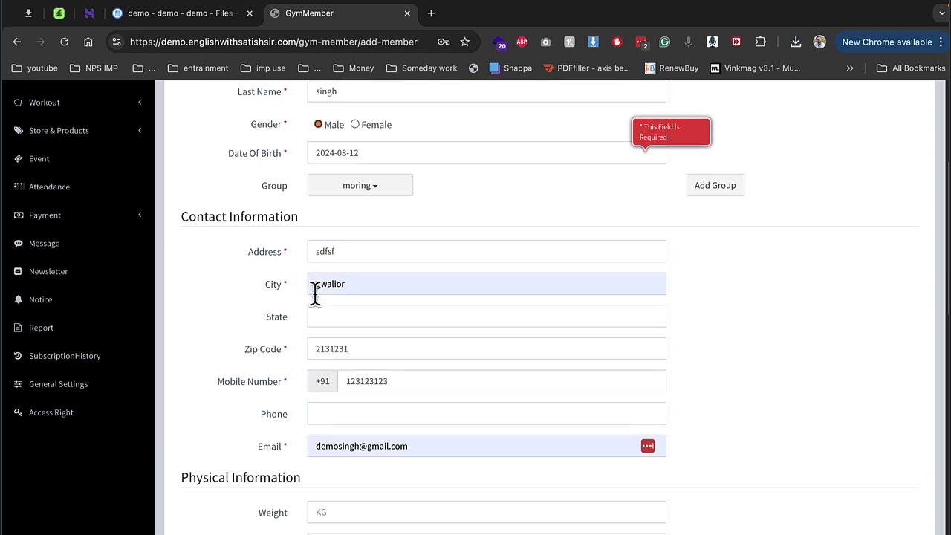
scroll(315, 294, "down", 8)
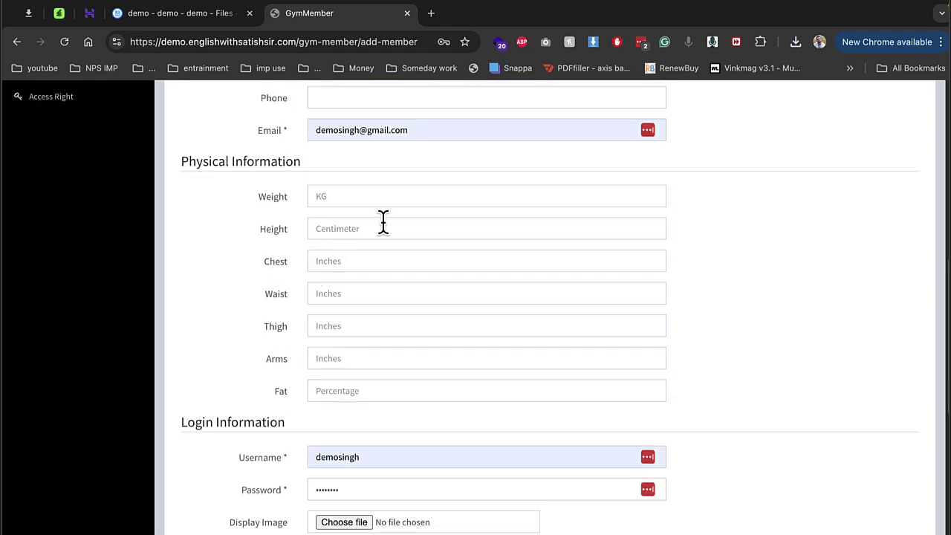
scroll(382, 223, "down", 3)
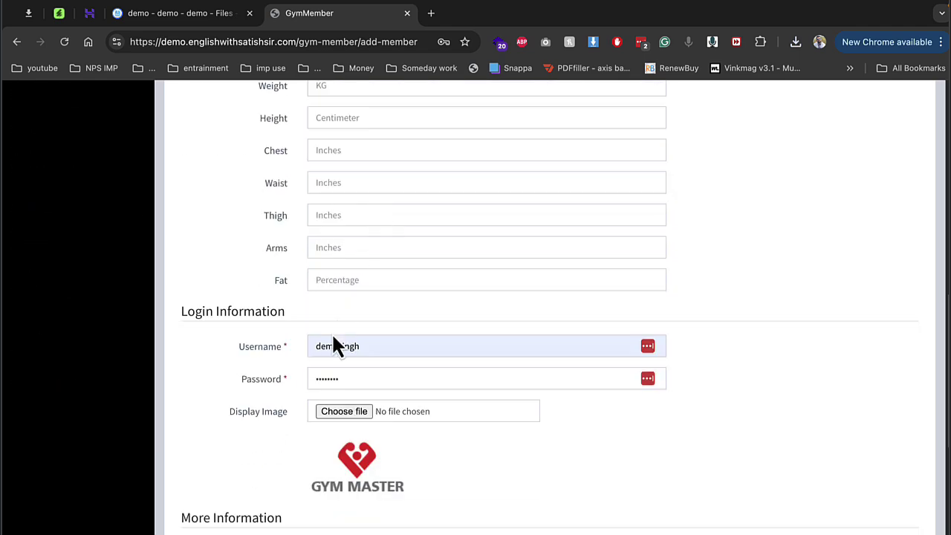
scroll(333, 344, "down", 10)
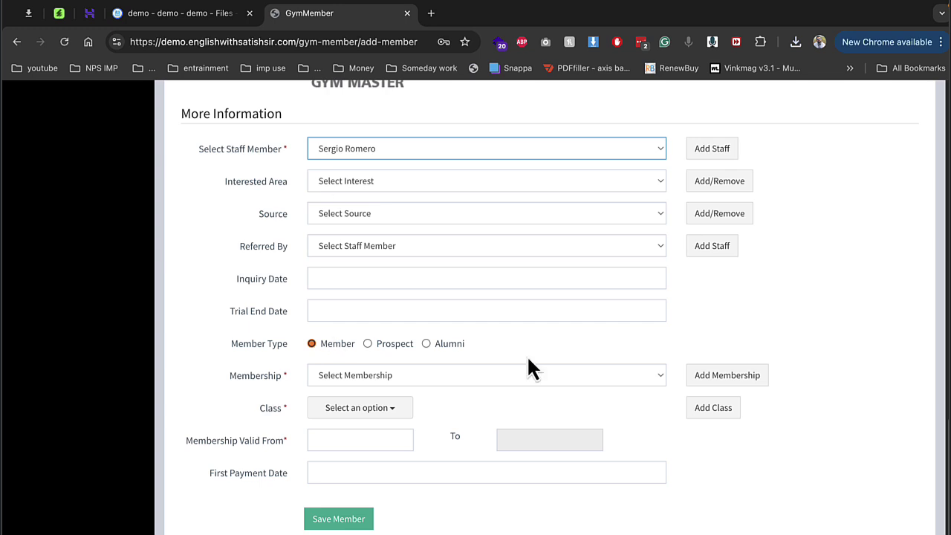
Step: Choose the Platinum Membership plan with all its included classes
left_click(414, 382)
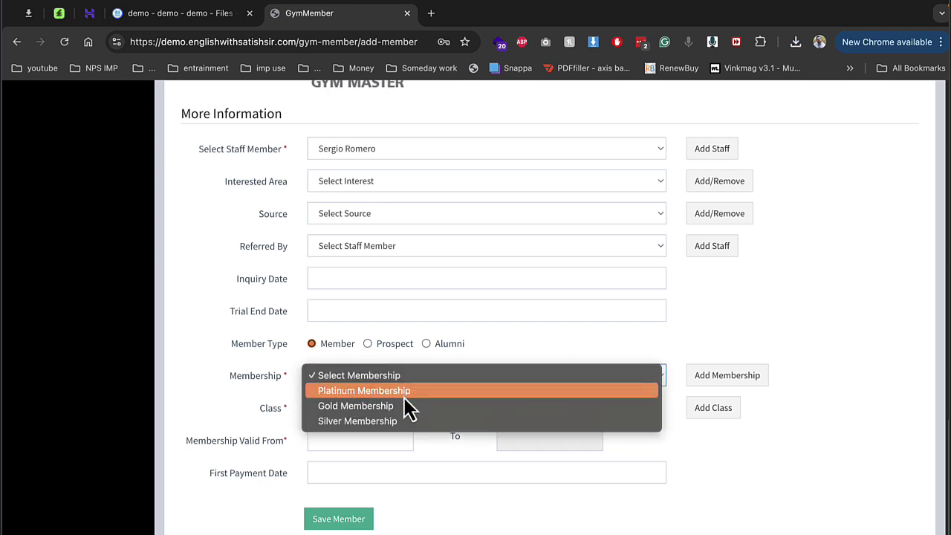
left_click(401, 391)
left_click(378, 410)
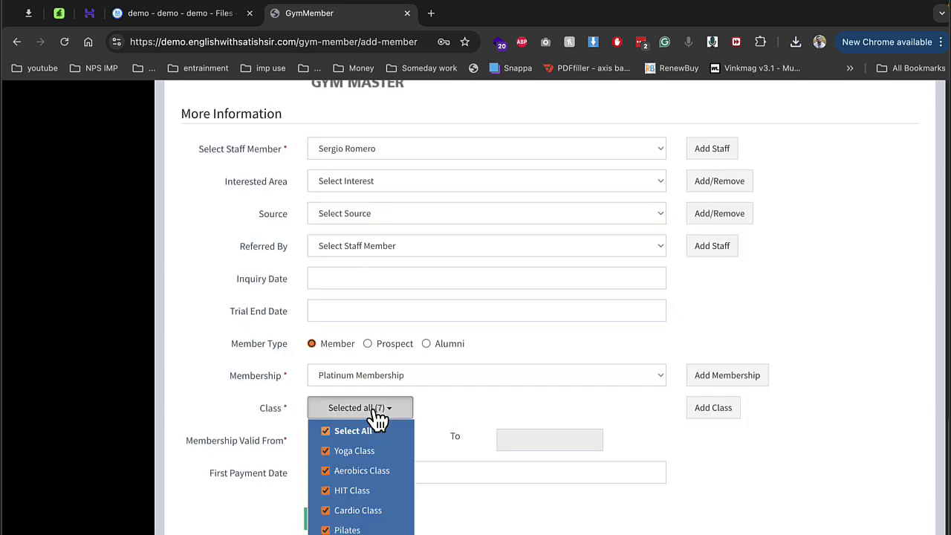
left_click(559, 413)
left_click(345, 522)
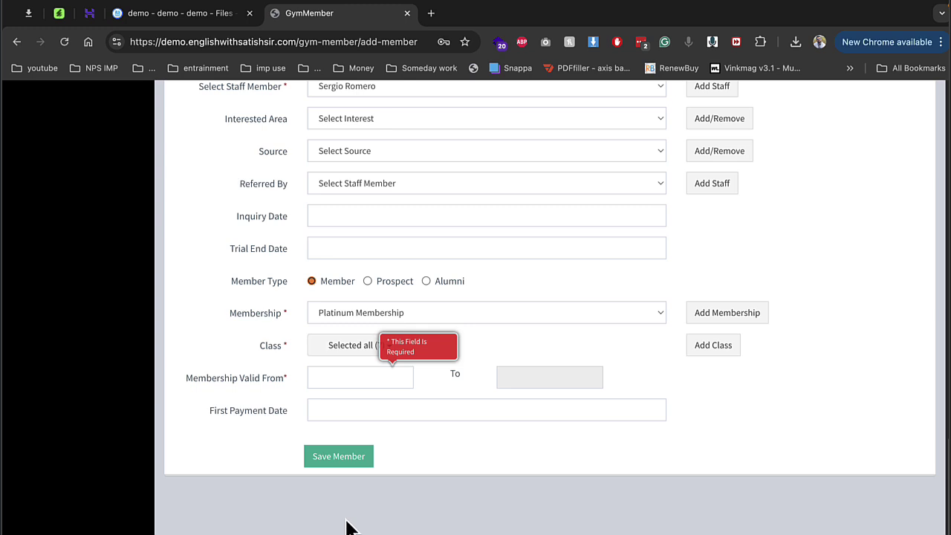
Step: Set Valid From and First Payment Date to 2024-08-12 and save the member
left_click(352, 382)
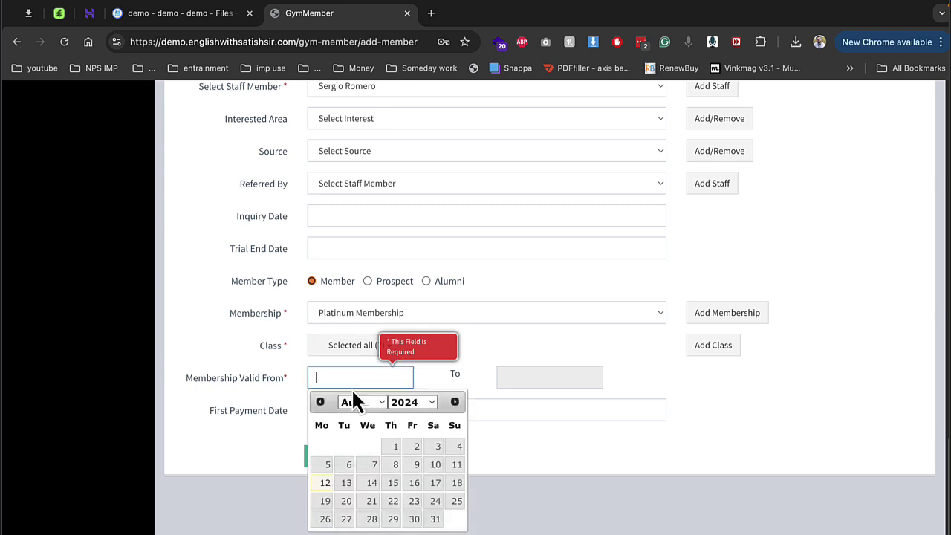
left_click(325, 483)
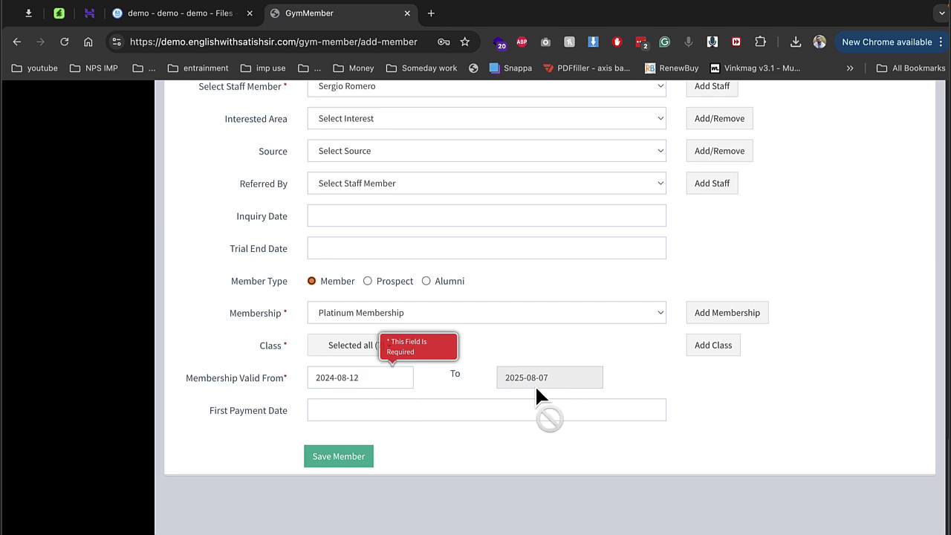
left_click(346, 415)
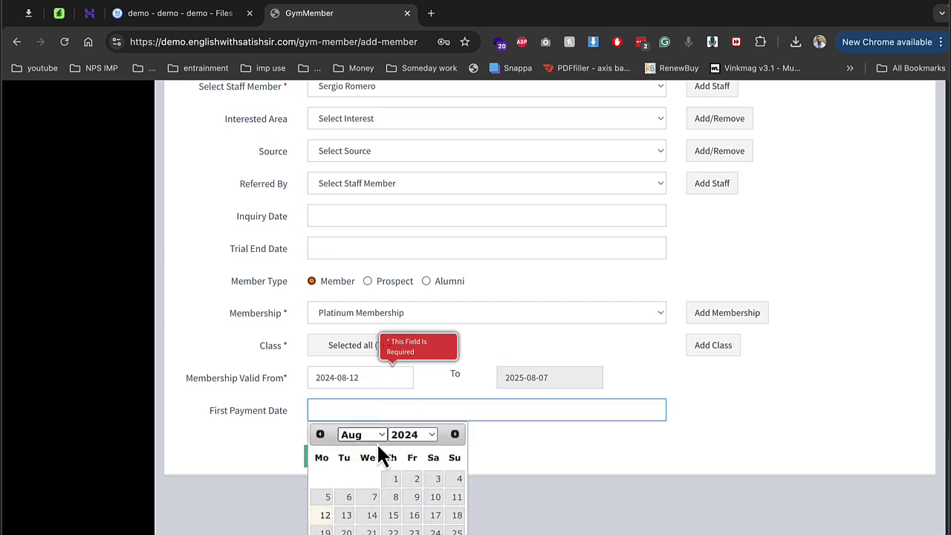
left_click(325, 512)
left_click(342, 462)
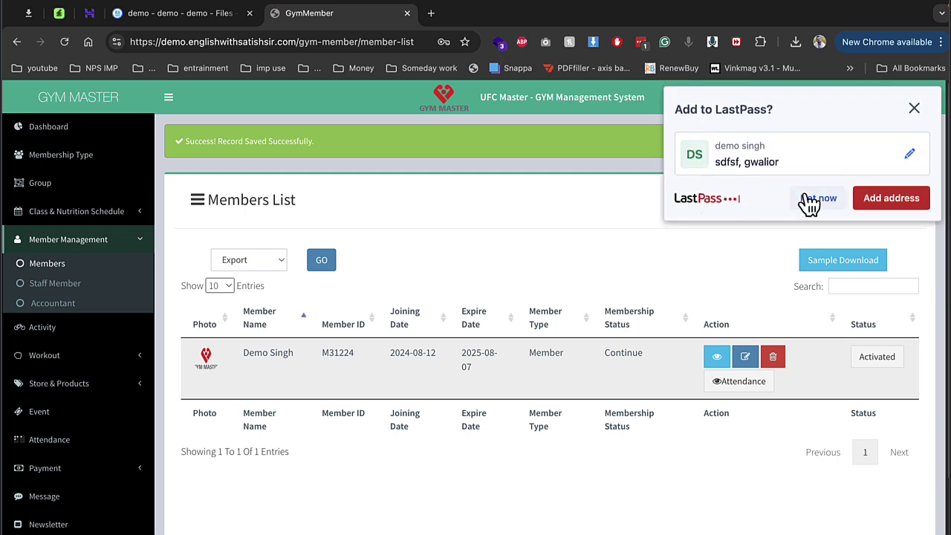
Step: Dismiss the LastPass prompt, view the member's attendance, then the Staff, Accountant and Activity lists
left_click(817, 199)
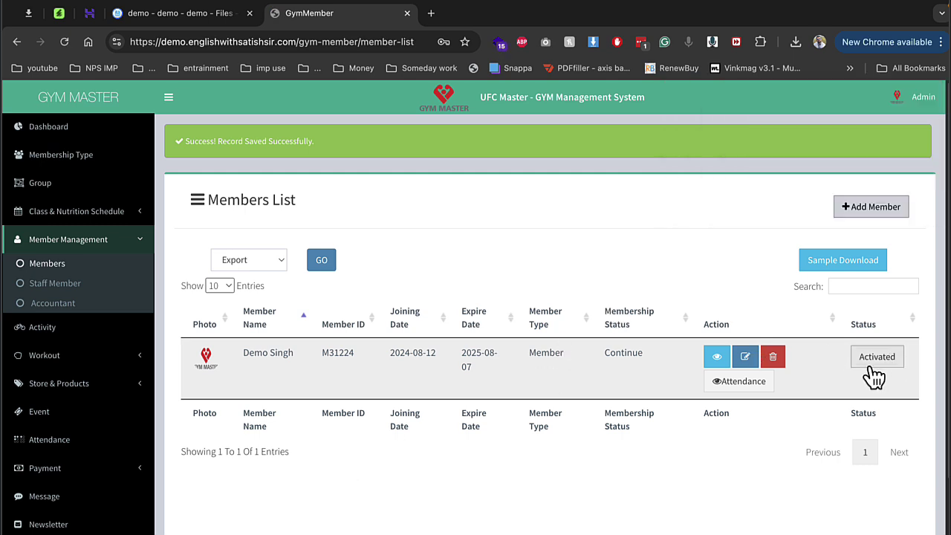
left_click(713, 387)
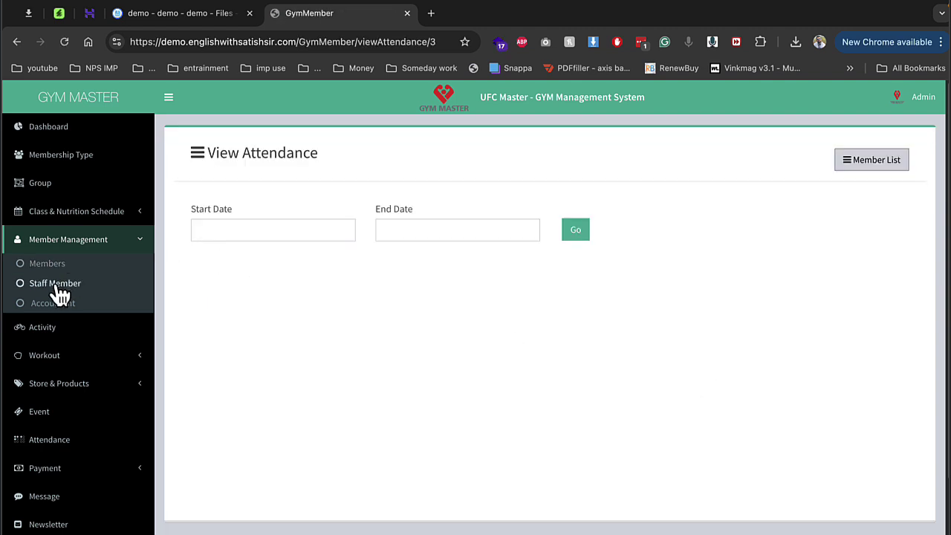
left_click(59, 287)
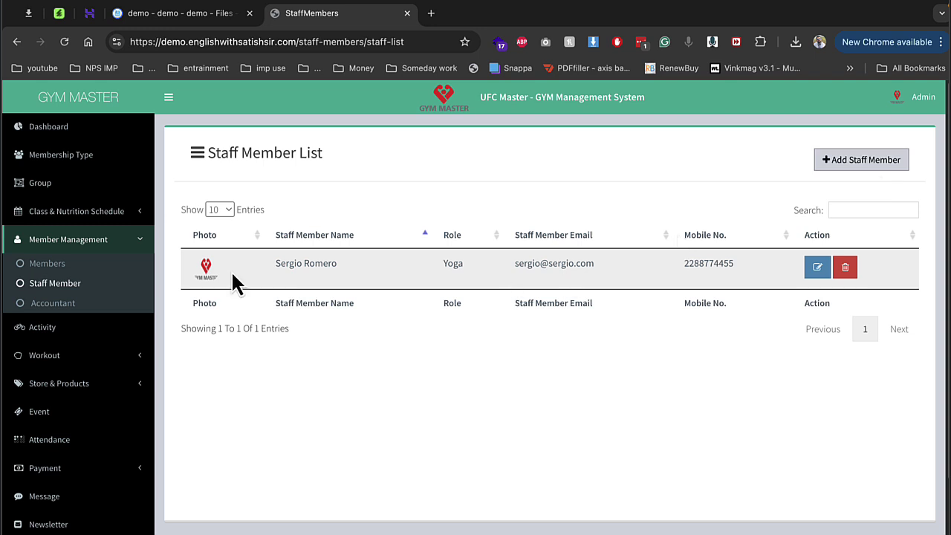
left_click(74, 305)
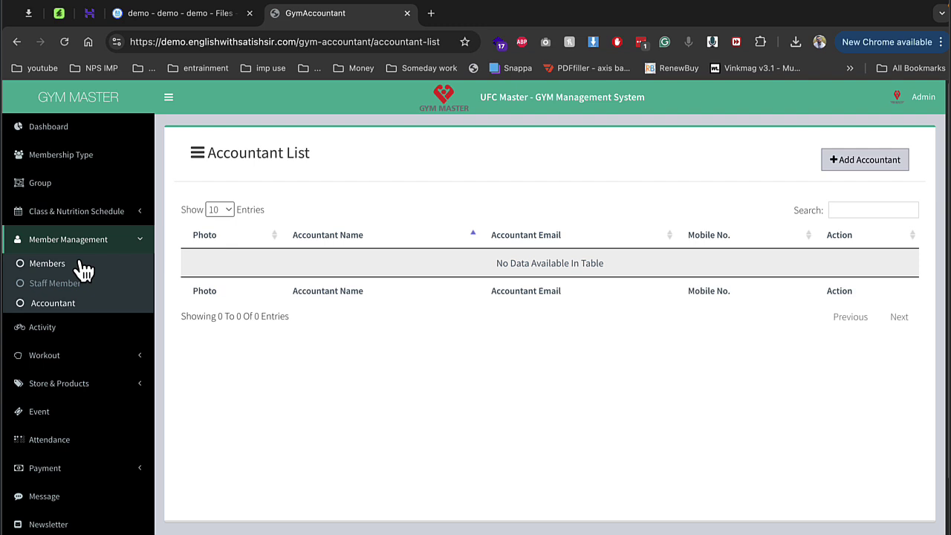
left_click(75, 328)
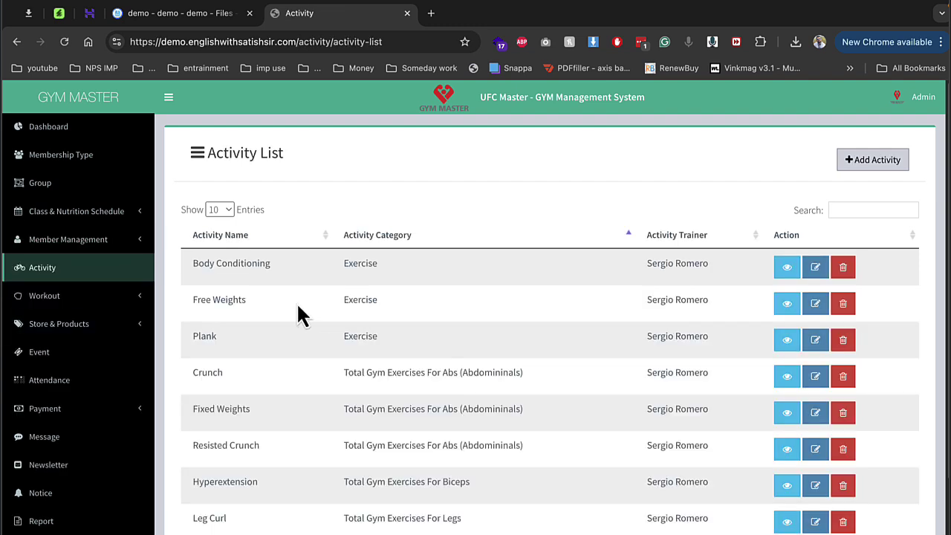
Step: Look at the second page of the Activity List
scroll(256, 282, "down", 2)
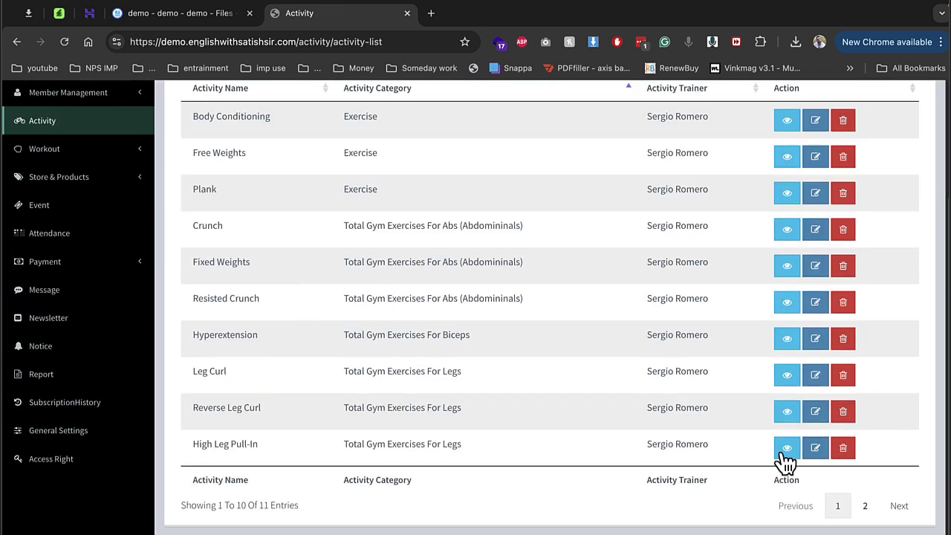
left_click(867, 505)
scroll(506, 297, "up", 1)
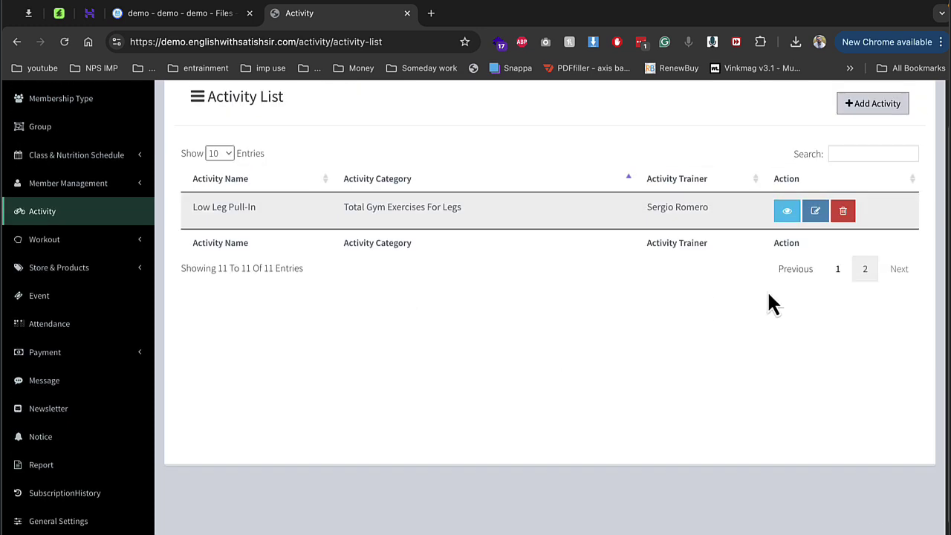
Step: Start a new activity in category Regular assigned to the staff member, leaving it unsaved
left_click(867, 108)
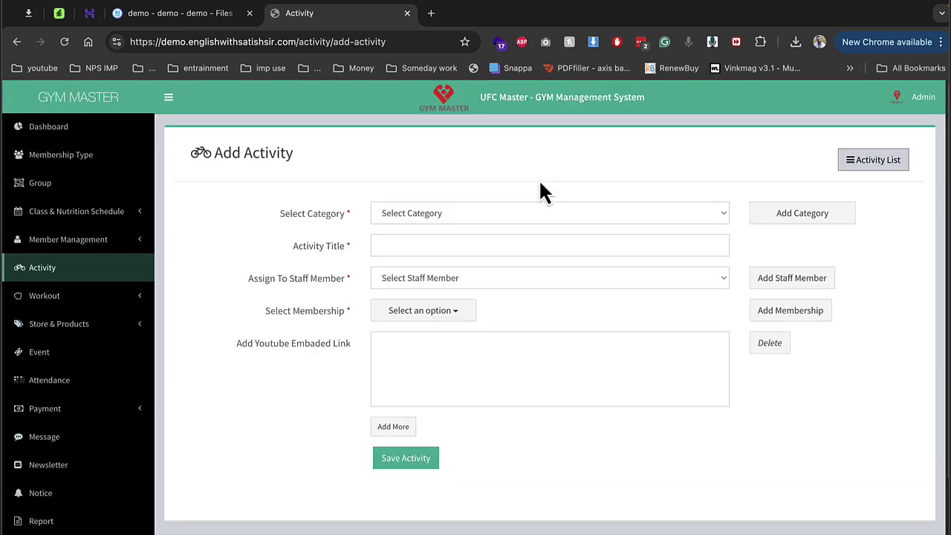
left_click(415, 221)
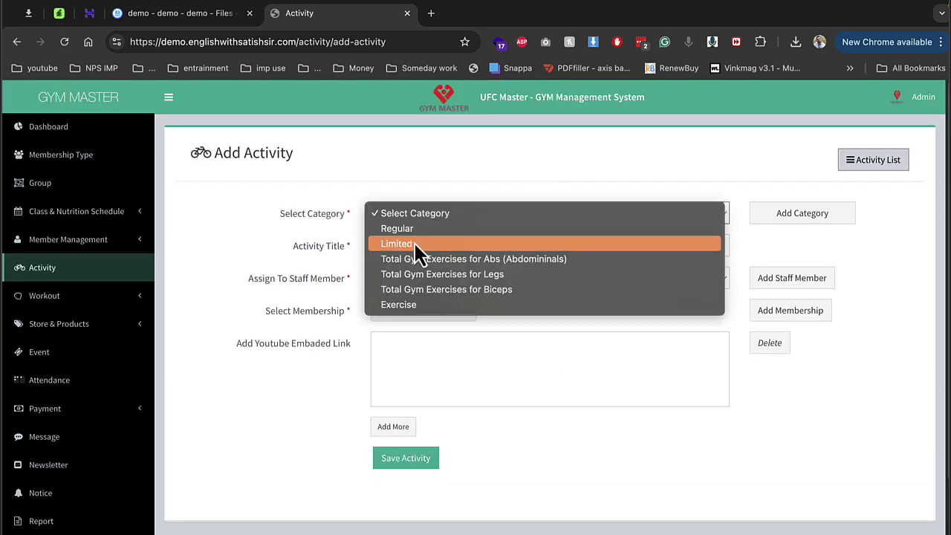
left_click(435, 229)
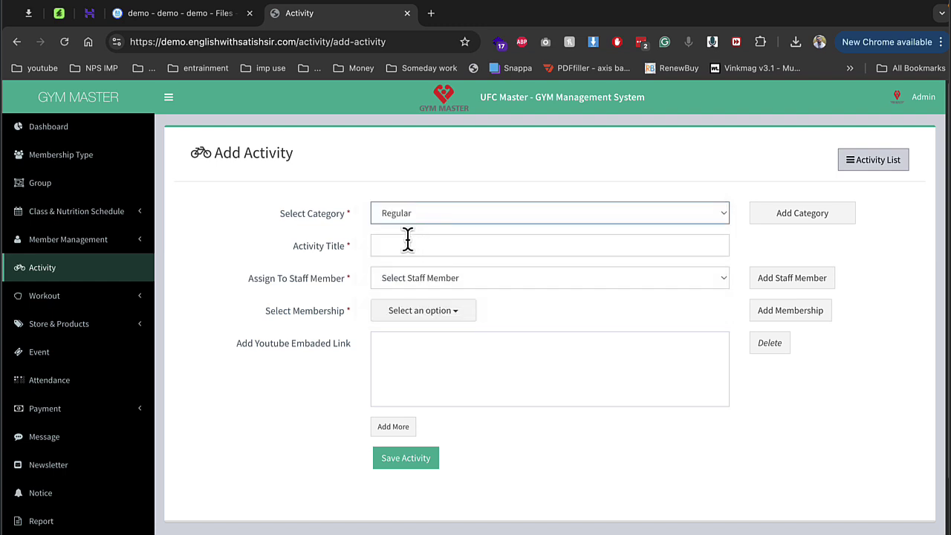
left_click(408, 239)
left_click(498, 281)
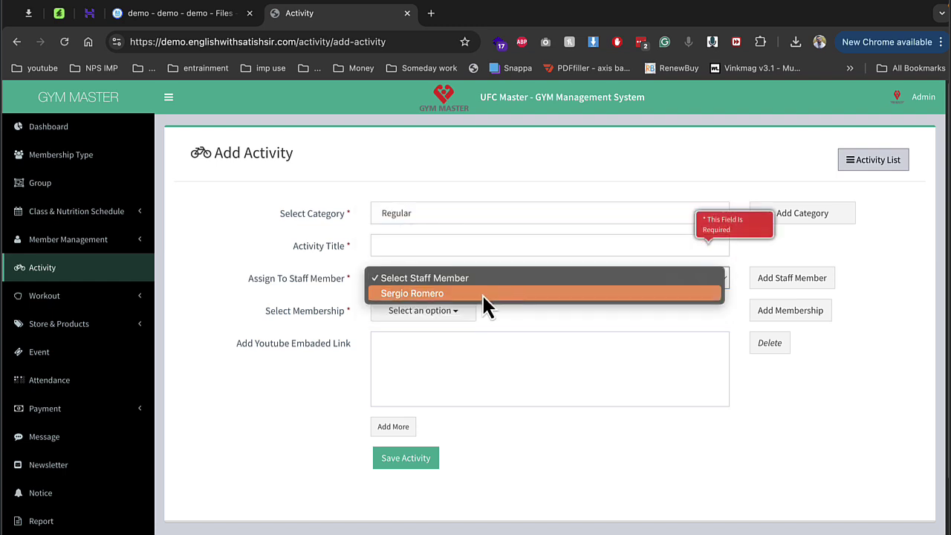
left_click(482, 291)
left_click(450, 316)
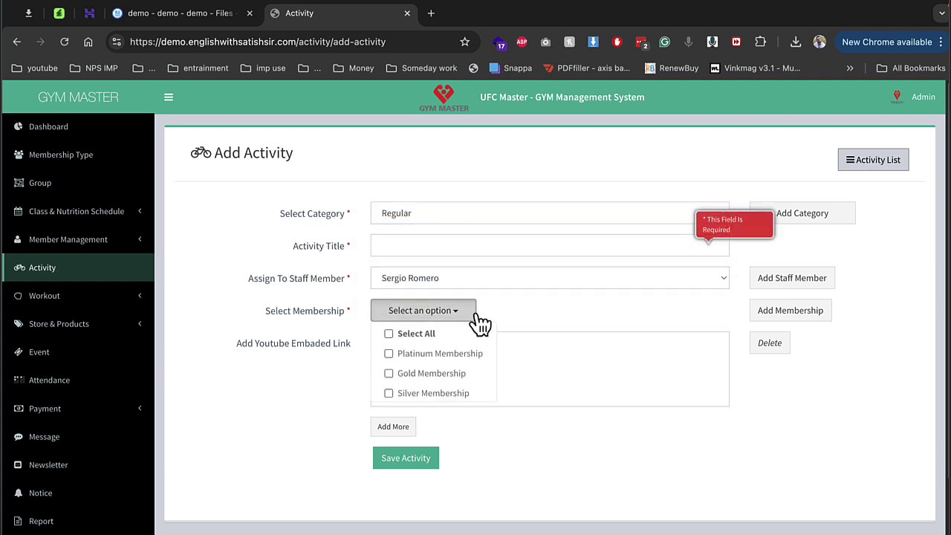
left_click(509, 306)
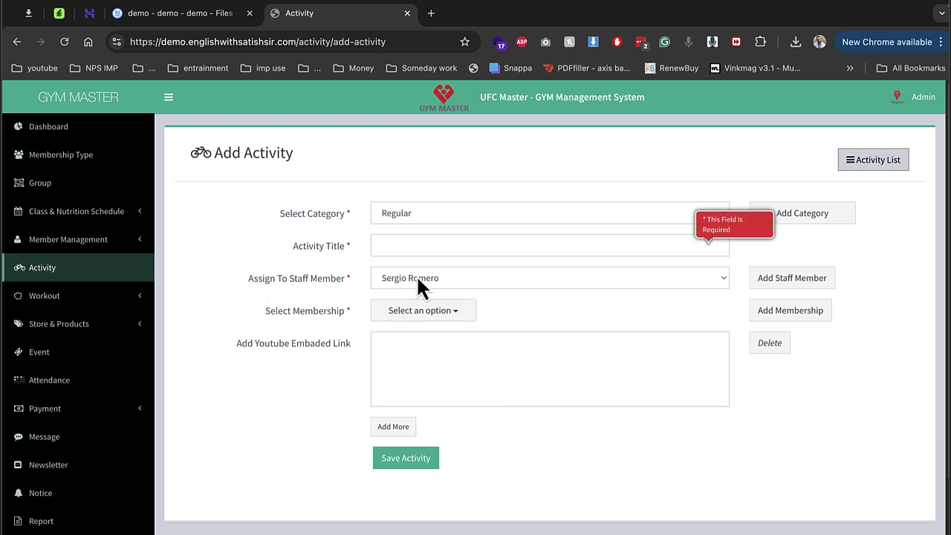
left_click(47, 297)
Step: Browse the workout log and view the member's daily workout
left_click(61, 320)
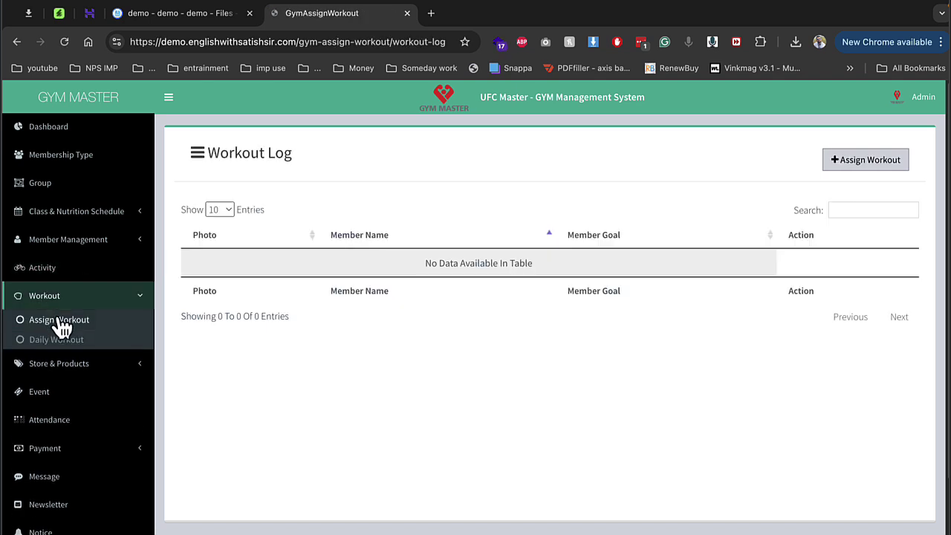
left_click(64, 339)
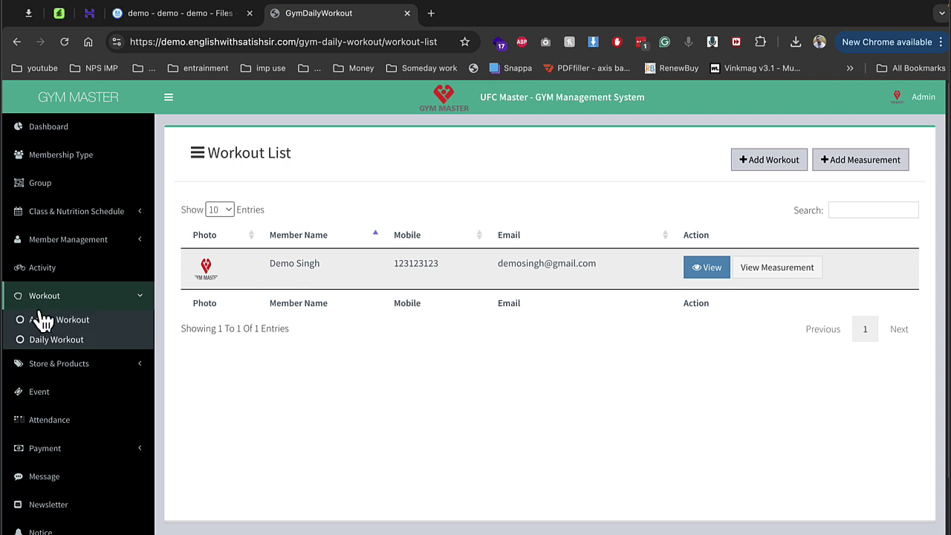
left_click(702, 275)
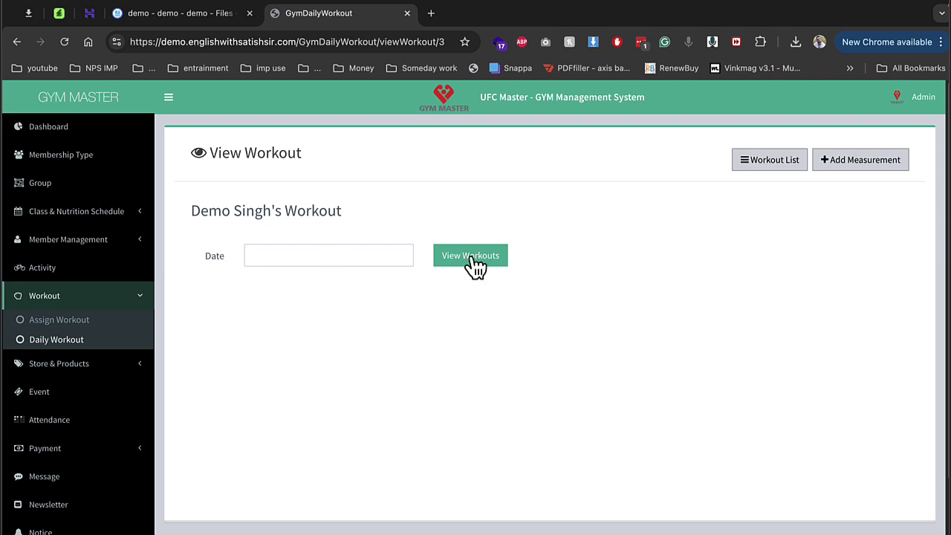
left_click(95, 321)
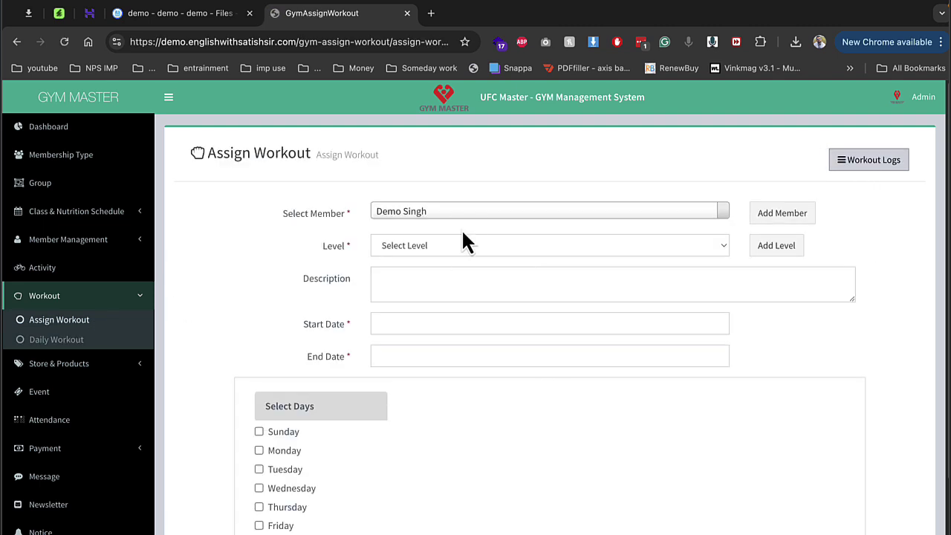
Step: Choose the member for Assign Workout and add a new workout level '1'
left_click(450, 218)
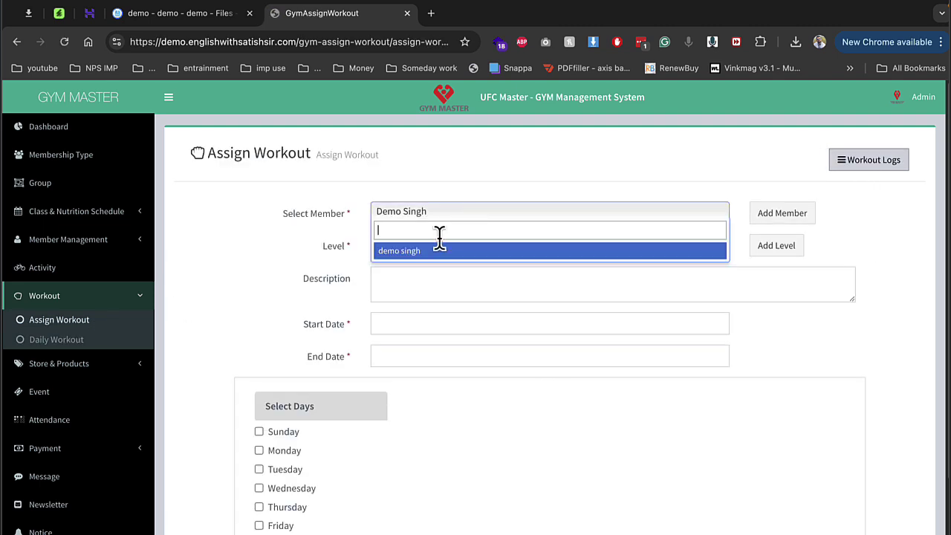
left_click(434, 253)
left_click(545, 254)
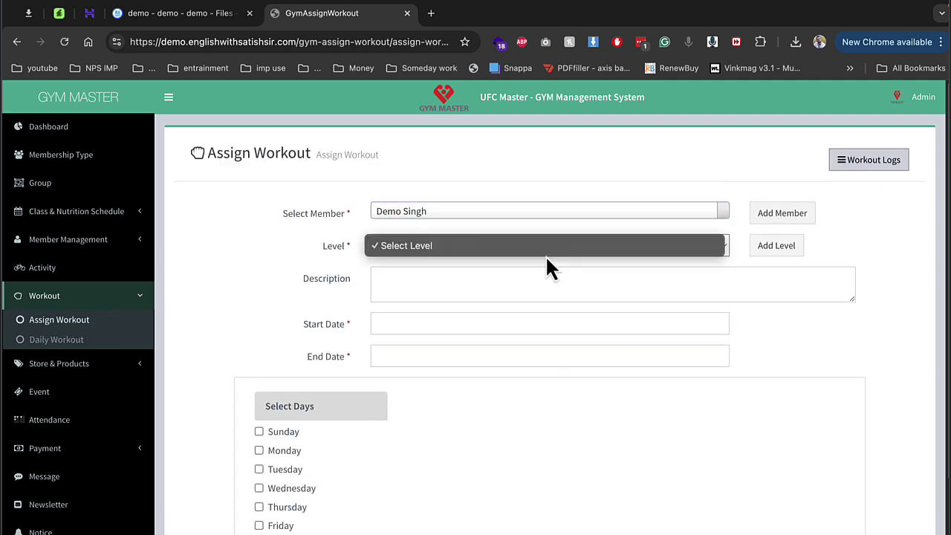
left_click(747, 246)
left_click(775, 245)
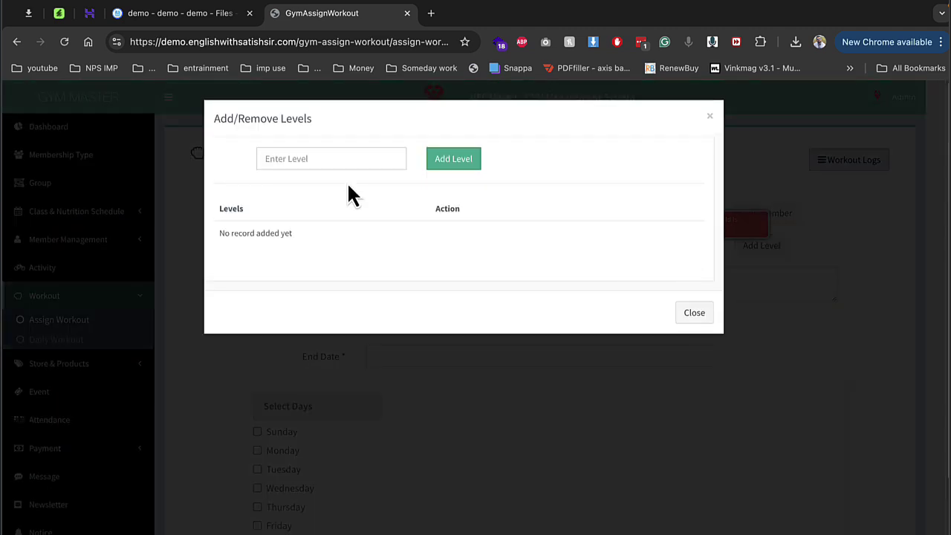
left_click(356, 164)
type("1")
left_click(453, 159)
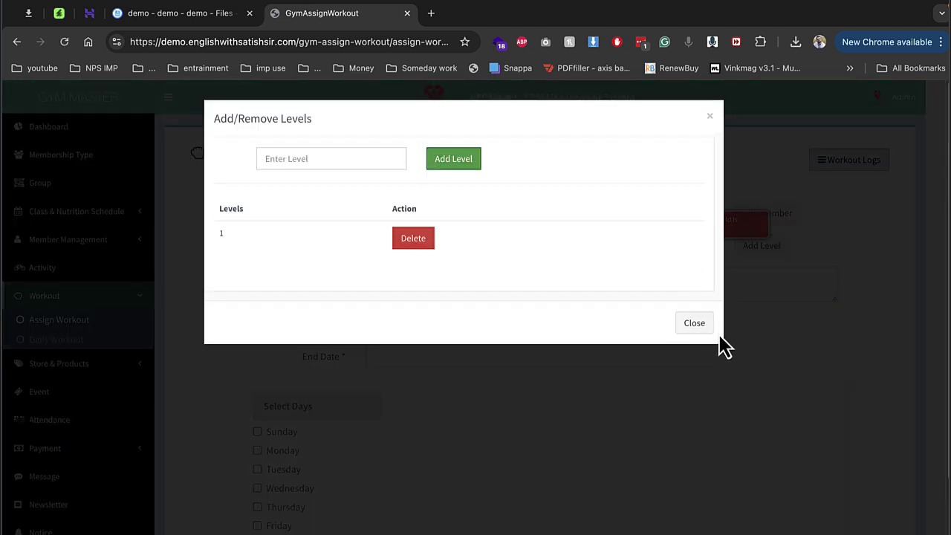
left_click(702, 325)
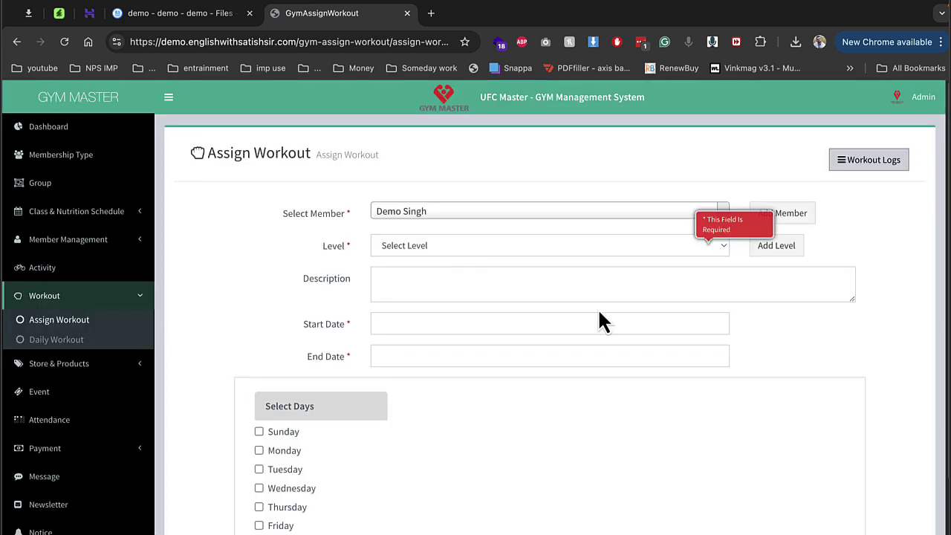
Step: Set level 1, dates 2024-08-12 to 2024-08-15, and schedule the workout on Sunday
left_click(461, 253)
left_click(452, 263)
left_click(392, 320)
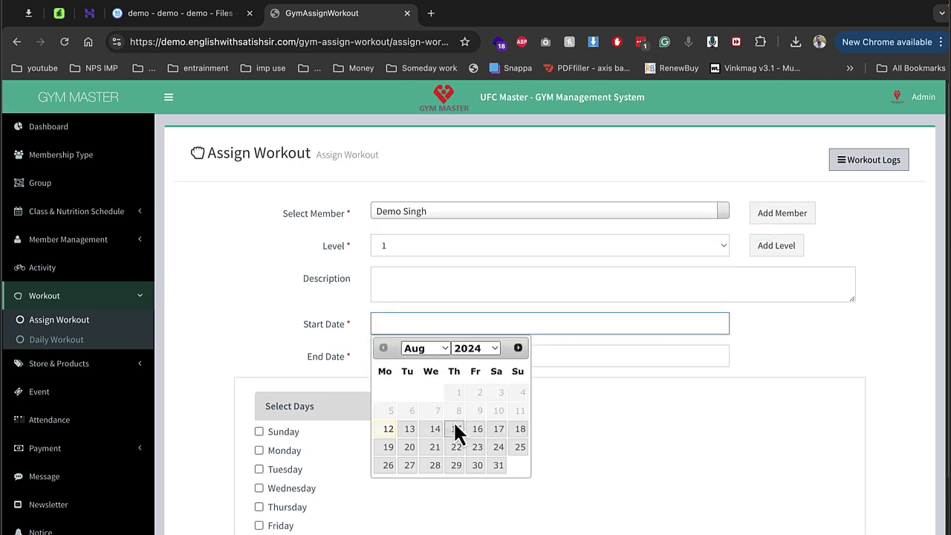
left_click(390, 431)
left_click(422, 356)
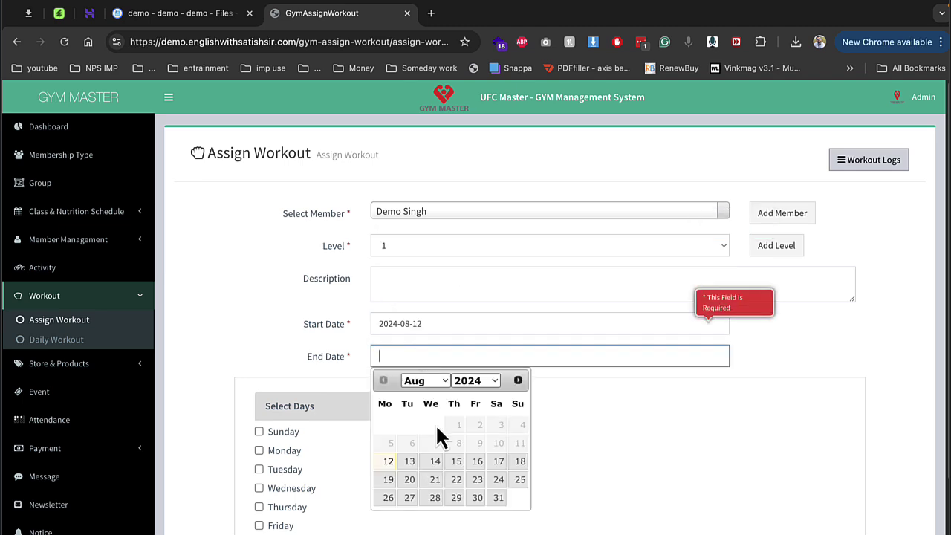
left_click(455, 461)
left_click(291, 432)
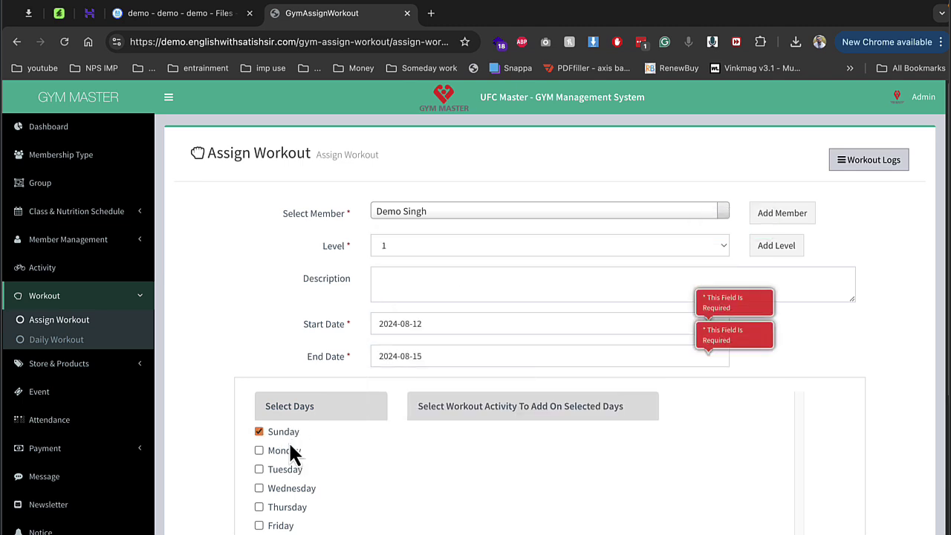
Step: Open the Product list under Store & Products
scroll(850, 400, "down", 2)
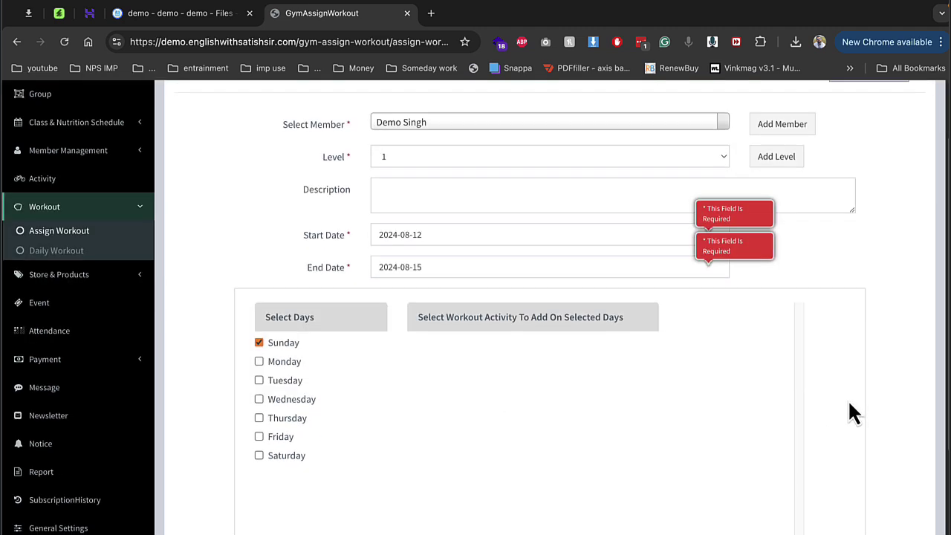
left_click(110, 280)
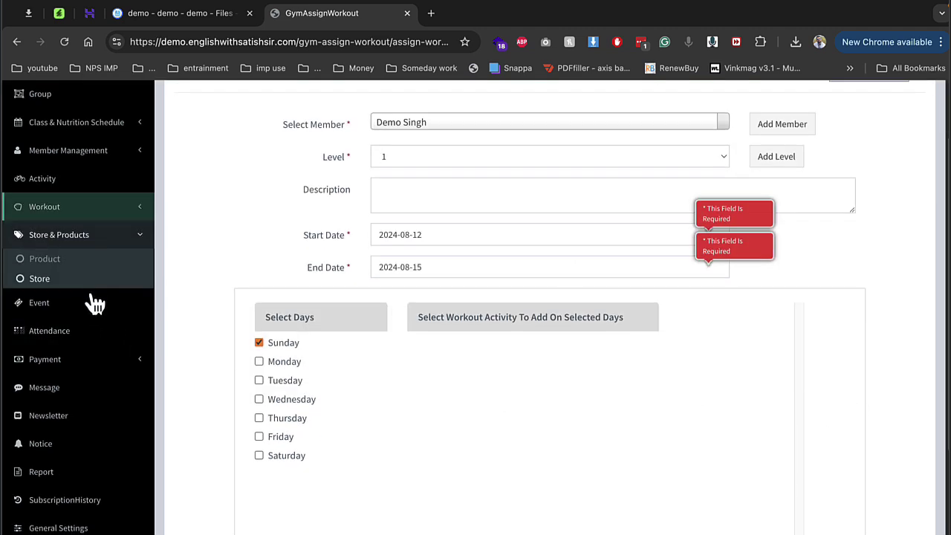
left_click(91, 260)
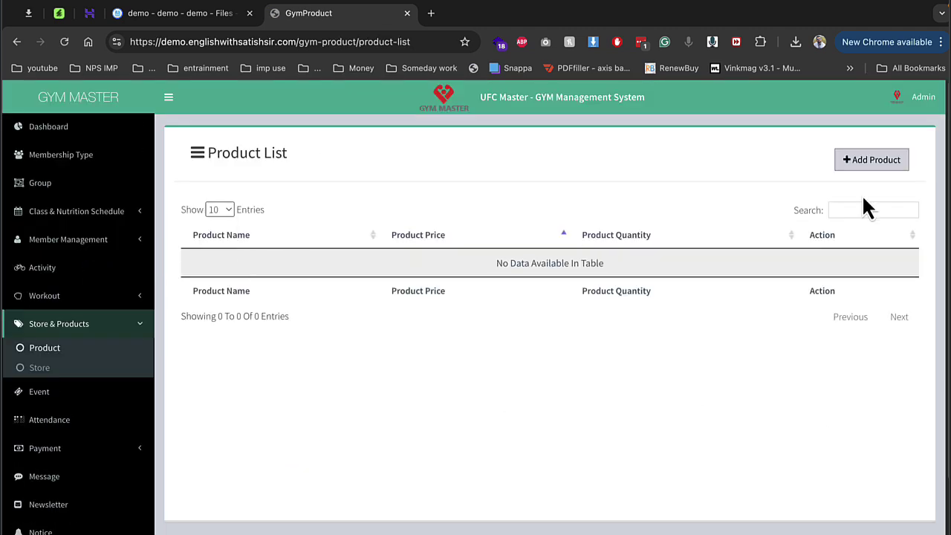
Step: Add product BCCA with price 1000 and quantity 10
left_click(867, 167)
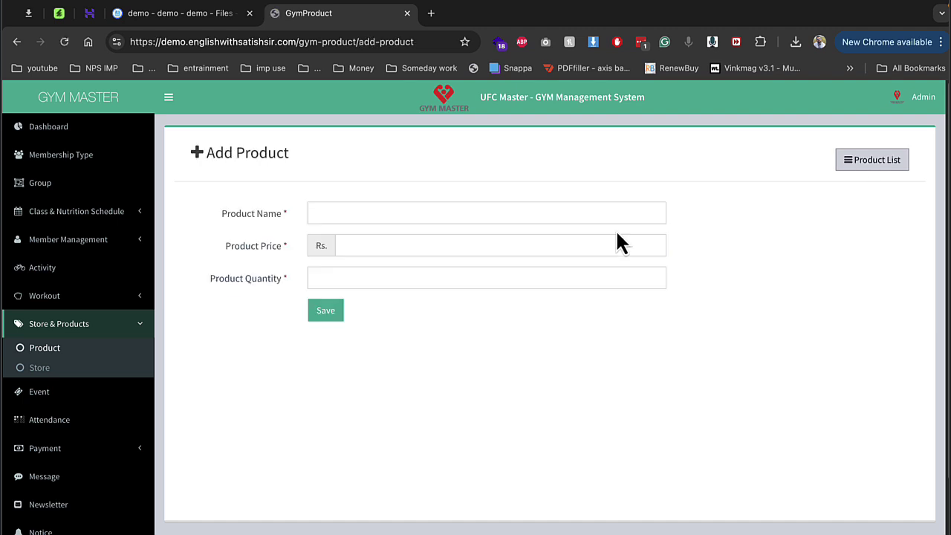
left_click(463, 214)
type("B")
key("Down")
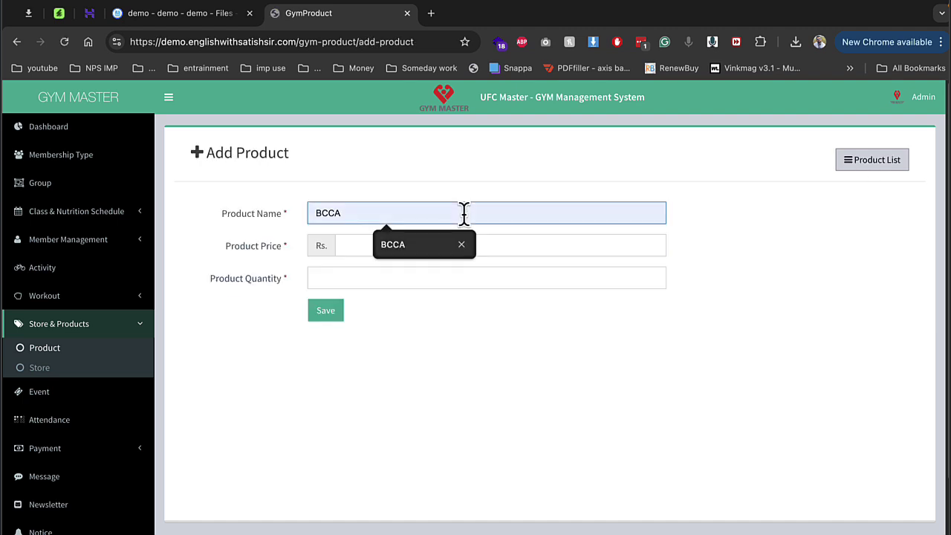
key("Tab")
type("1000")
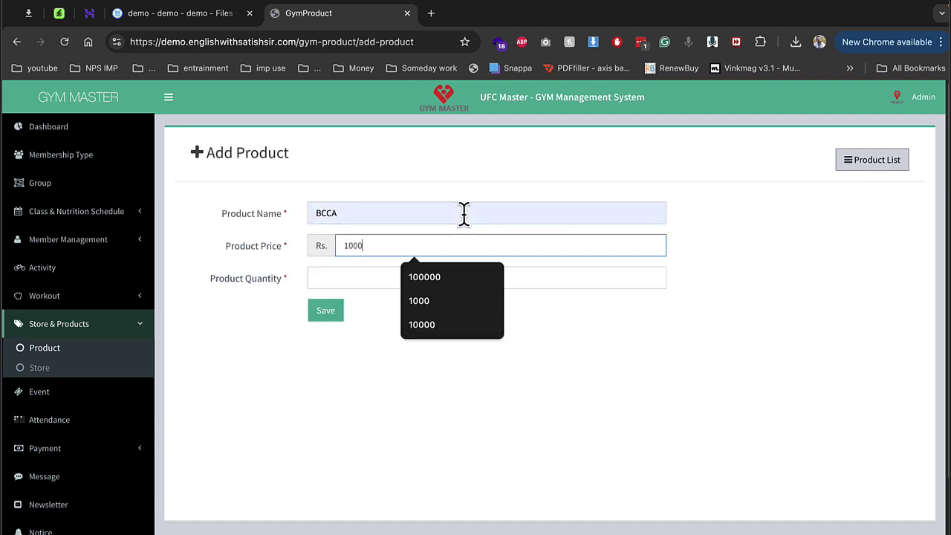
key("Tab")
type("10")
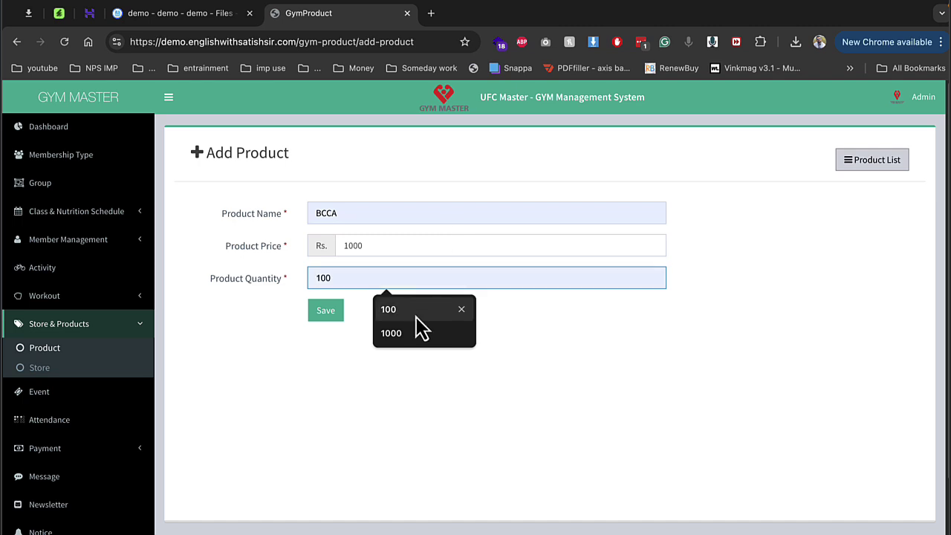
left_click(327, 312)
Step: Check the store sell records, return to the product list, then open the Event list
left_click(127, 371)
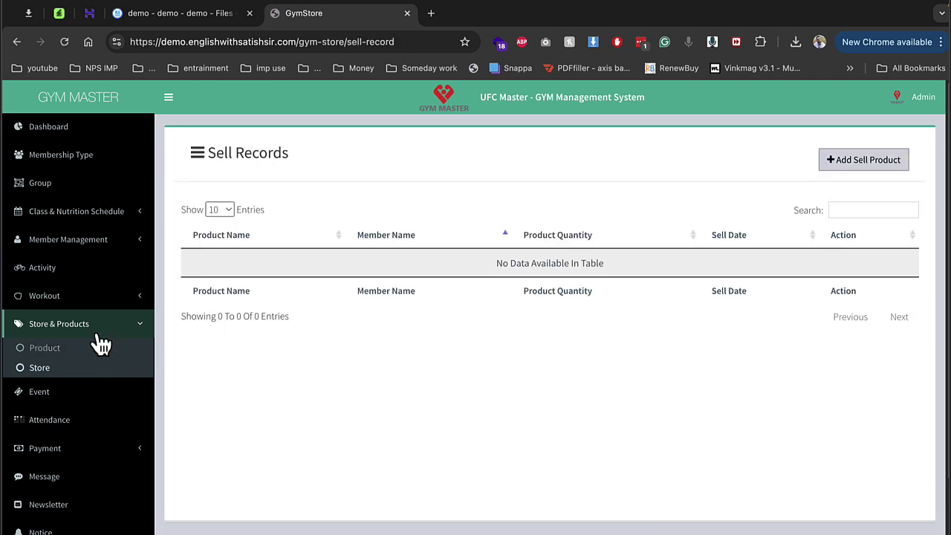
left_click(101, 335)
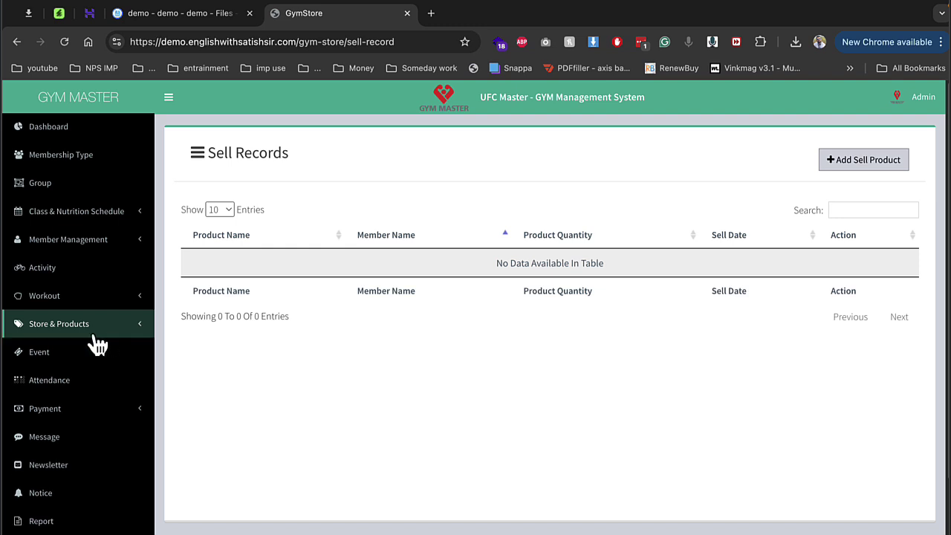
left_click(87, 334)
left_click(56, 348)
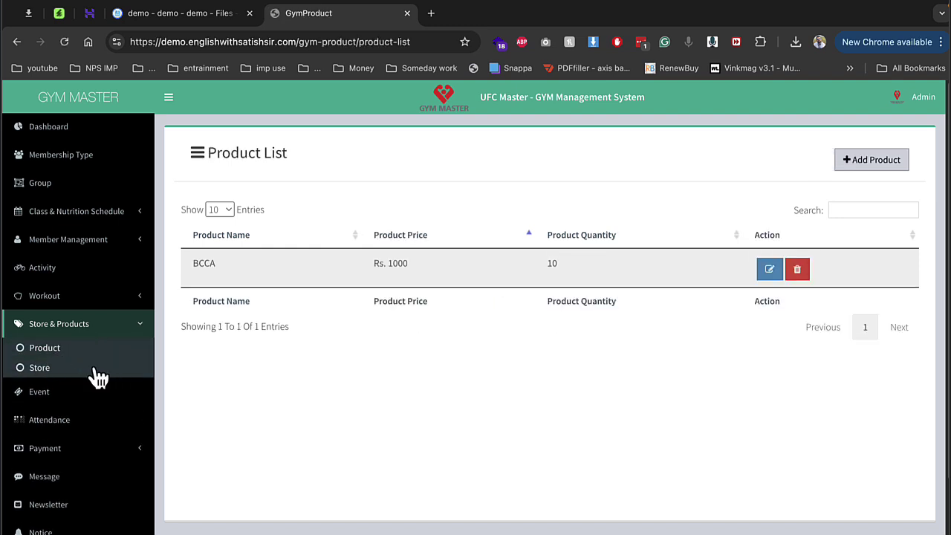
left_click(72, 393)
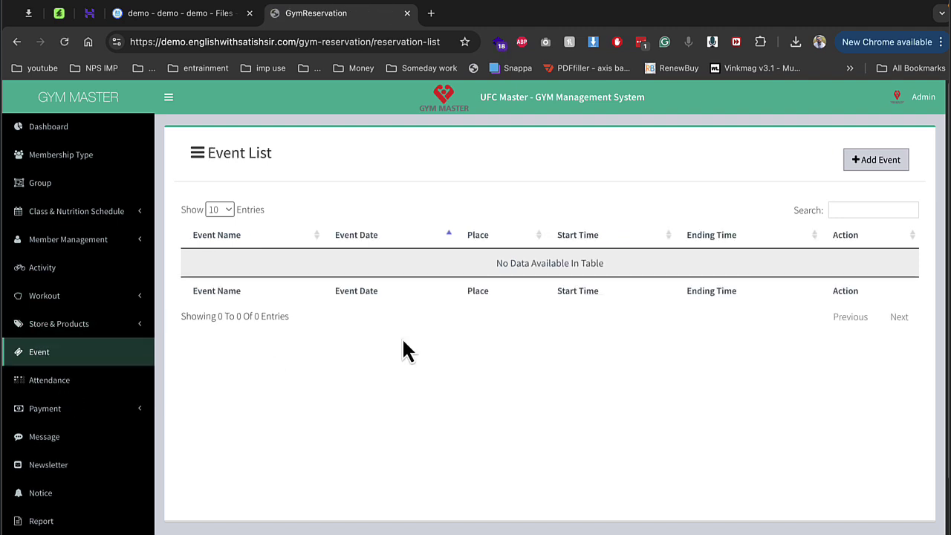
Step: Save the member's Yoga Class attendance for 2024-08-12, then open Membership Payment
left_click(53, 381)
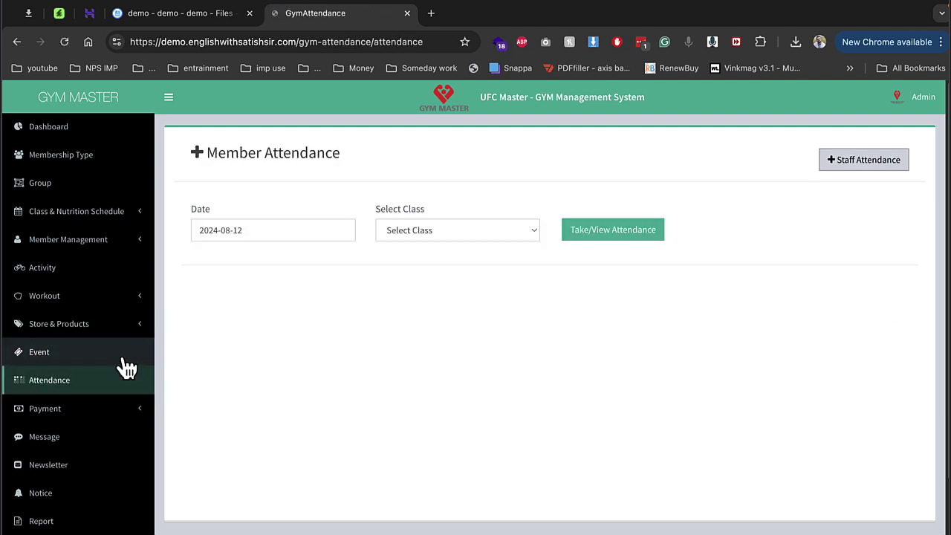
left_click(452, 232)
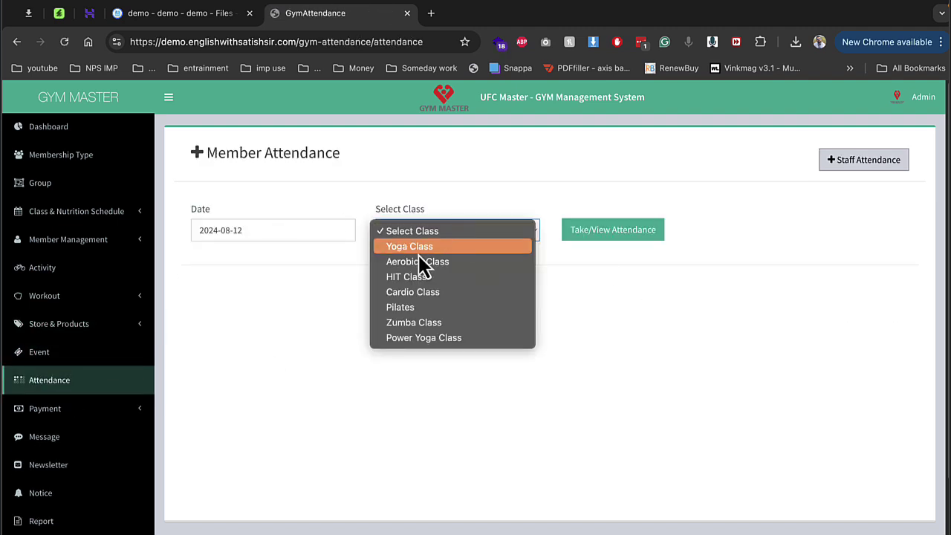
left_click(421, 253)
left_click(630, 235)
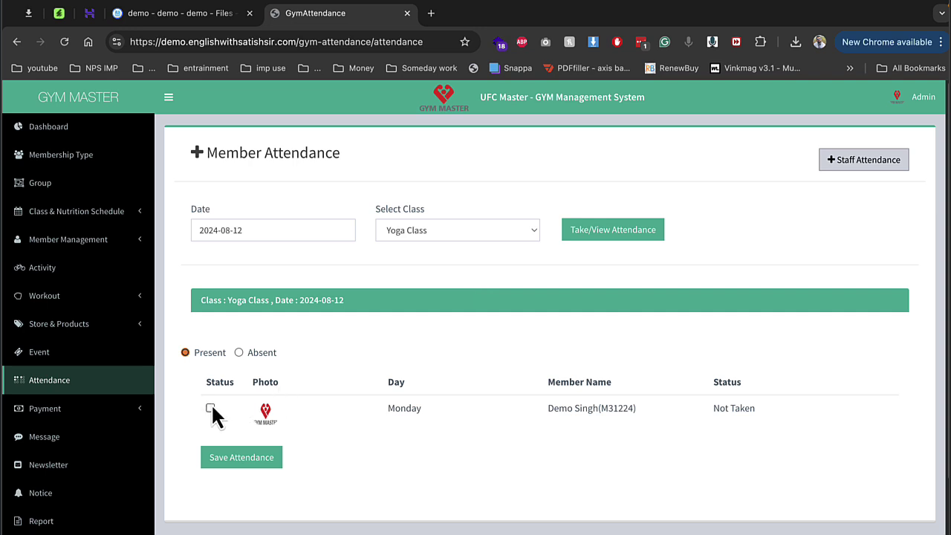
left_click(253, 467)
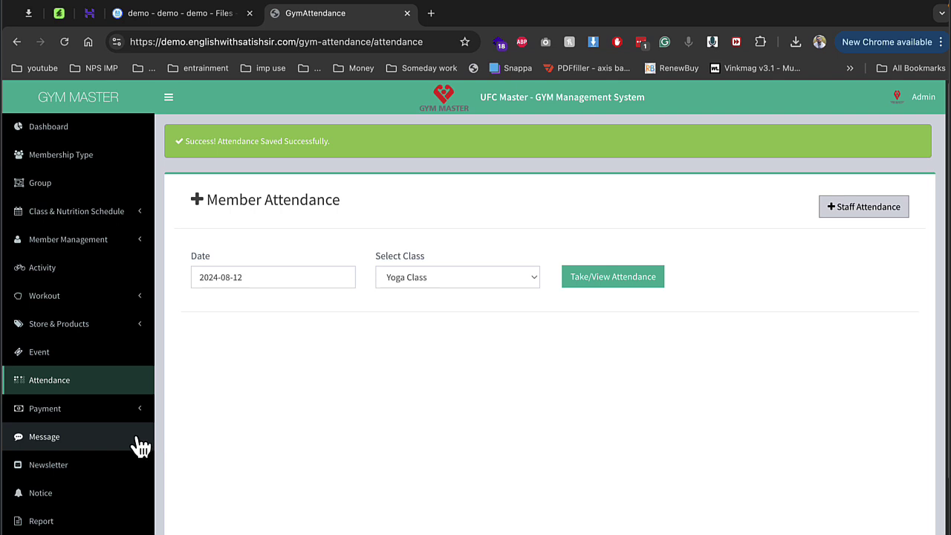
left_click(86, 411)
left_click(71, 435)
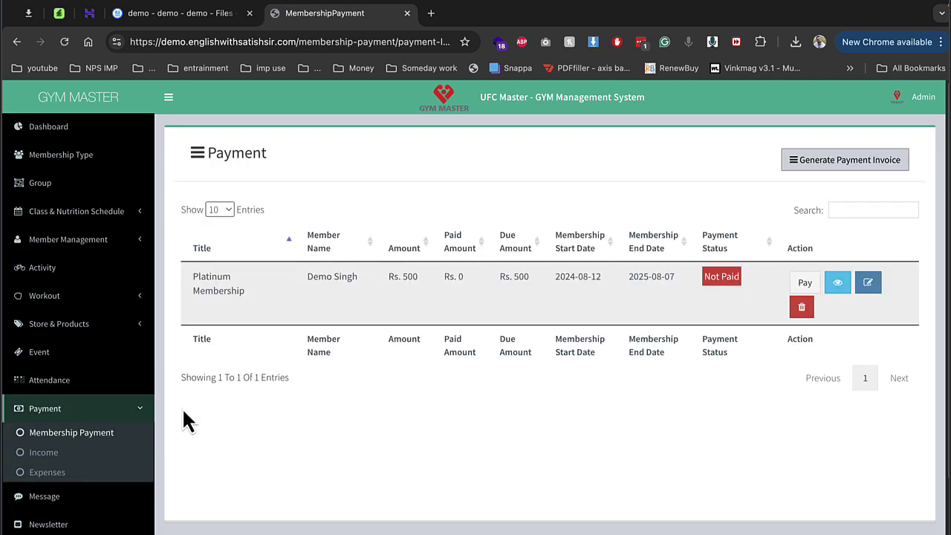
Step: Pay Rs. 333 toward the Rs. 500 Platinum Membership, leaving Rs. 167 due
left_click(803, 284)
left_click(595, 153)
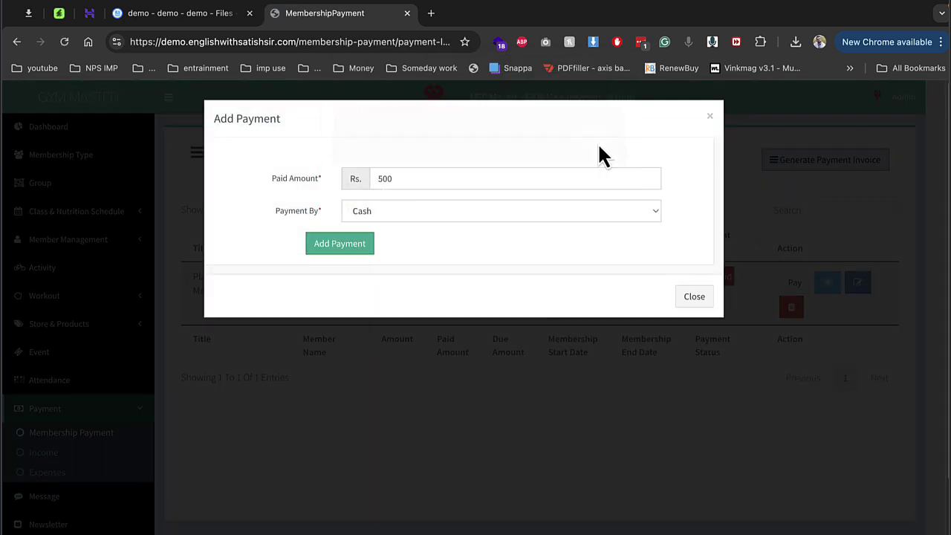
double_click(515, 178)
type("33")
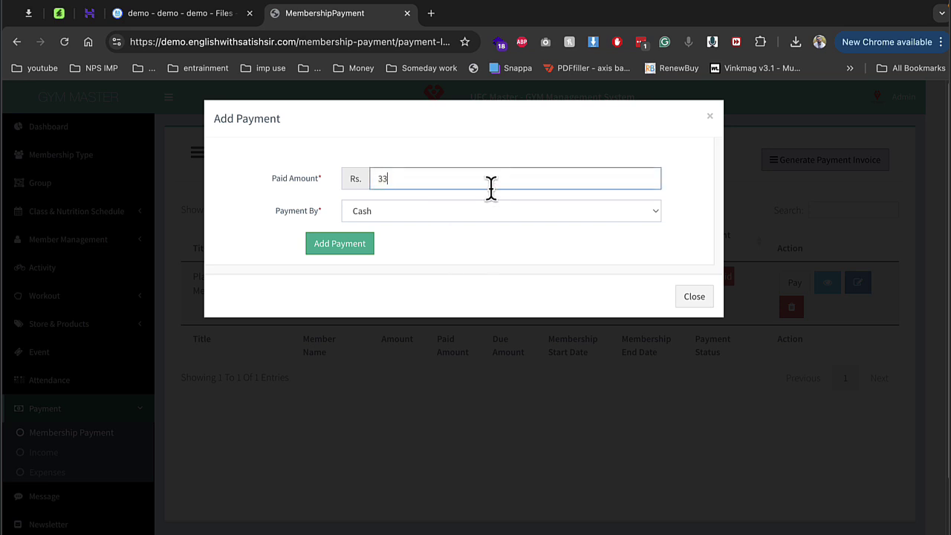
type("33")
key("BackSpace")
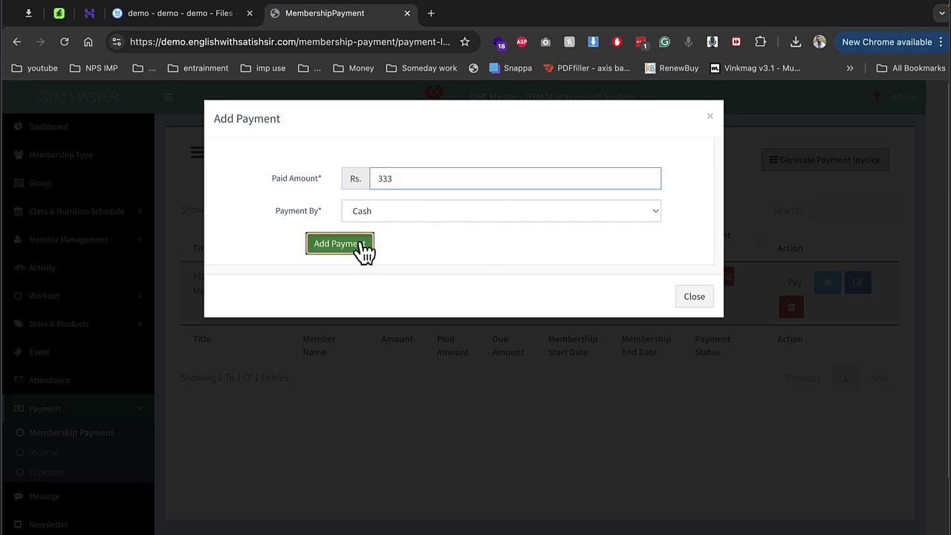
left_click(362, 249)
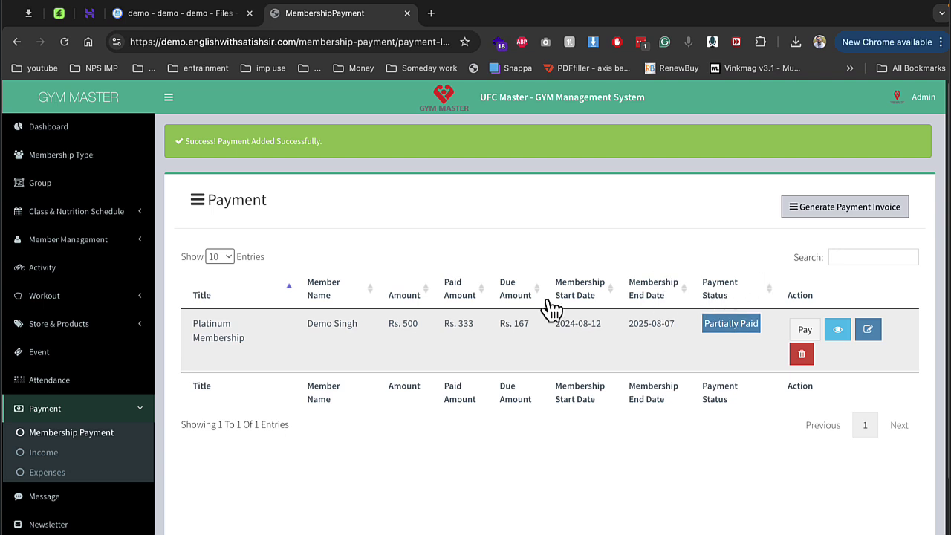
Step: Scroll down the payment page and open the Message page
double_click(520, 324)
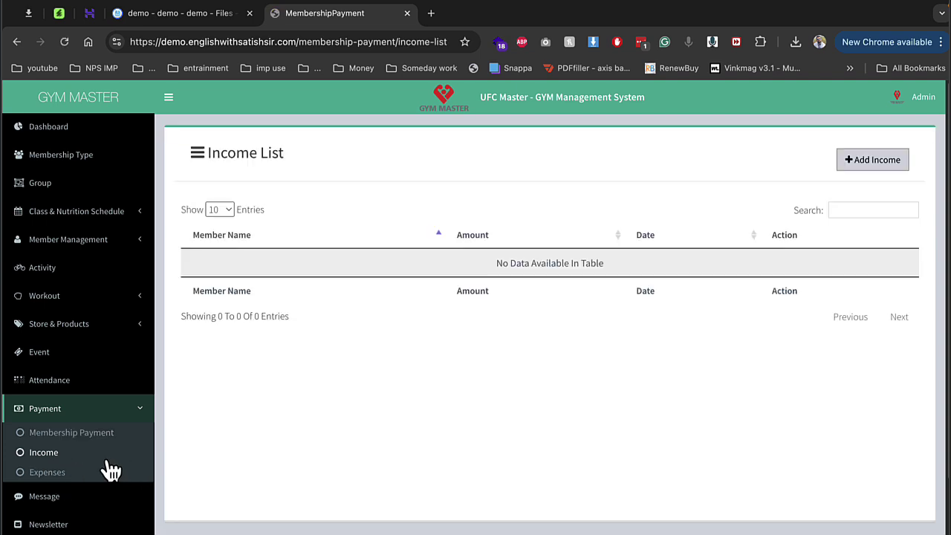
scroll(119, 465, "down", 2)
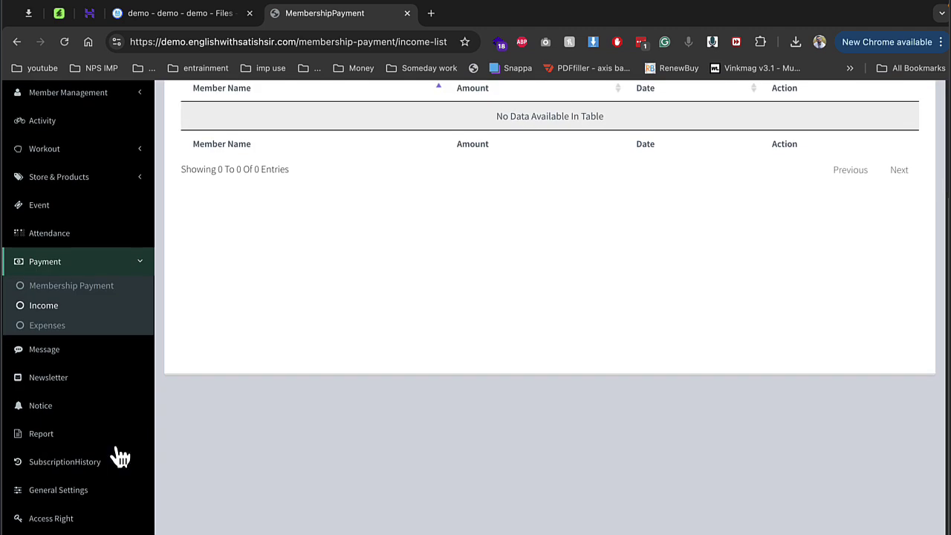
left_click(85, 353)
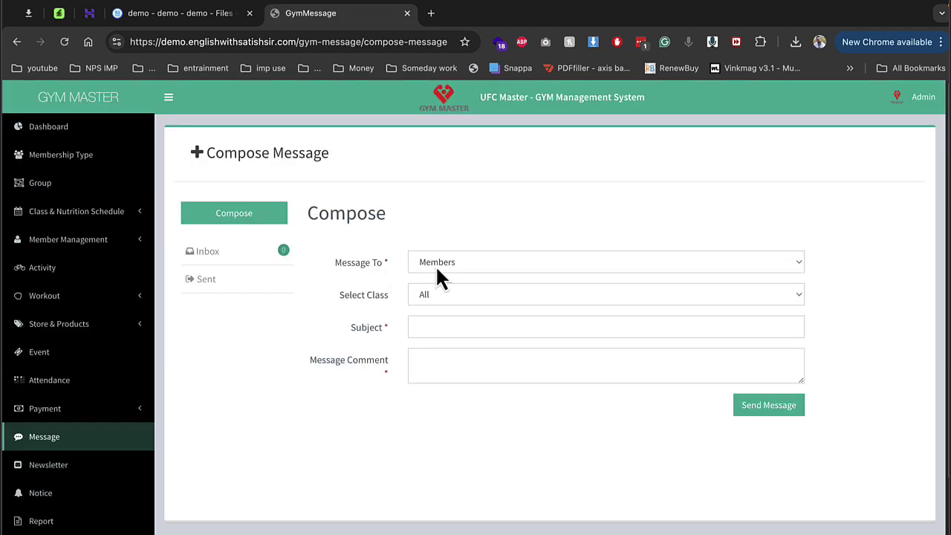
Step: Address a message to Yoga Class members with subject 'Lead for seo' and comment 'ss'
left_click(437, 264)
key("Escape")
left_click(442, 294)
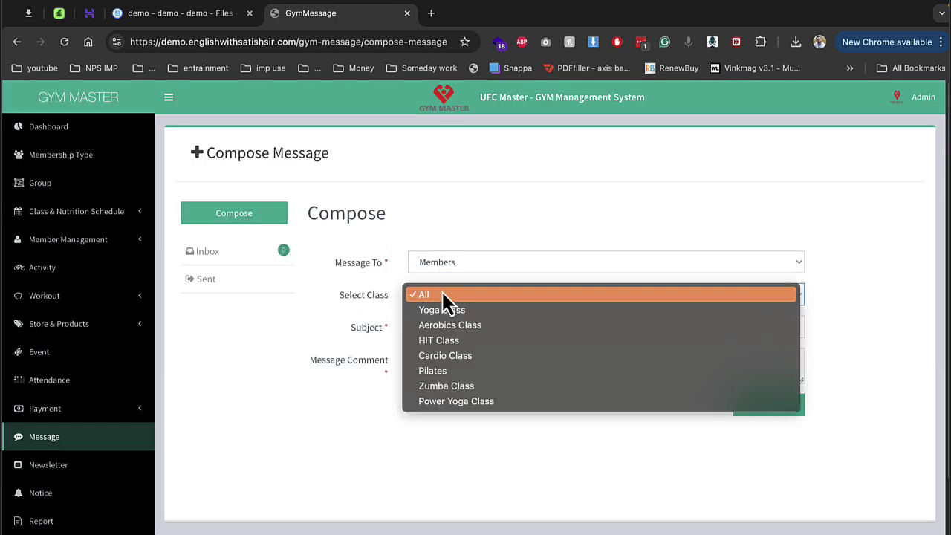
left_click(443, 310)
left_click(441, 327)
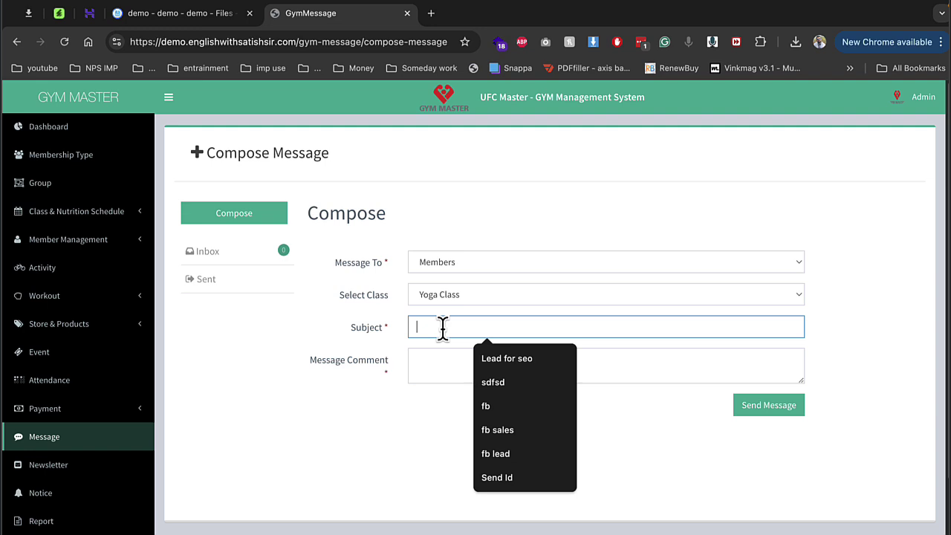
left_click(499, 355)
left_click(499, 356)
type("ss")
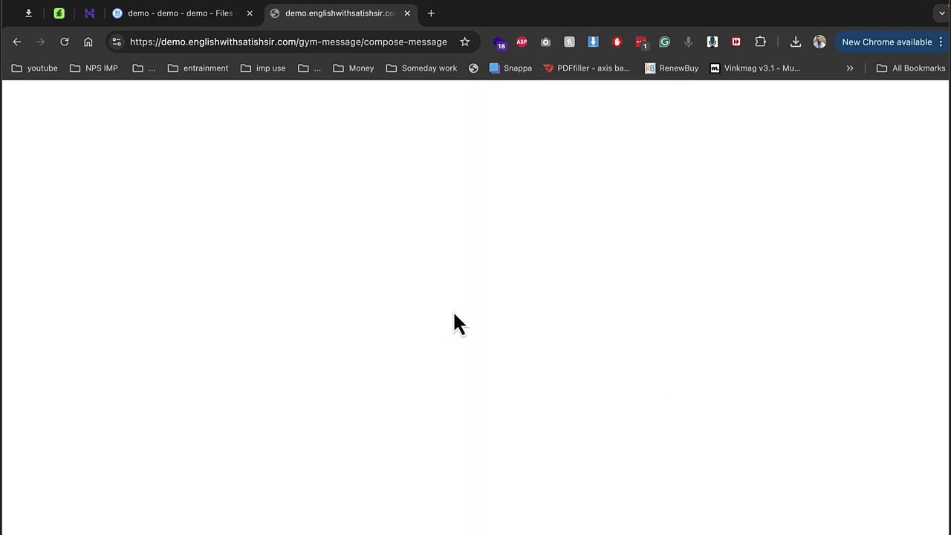
left_click(14, 44)
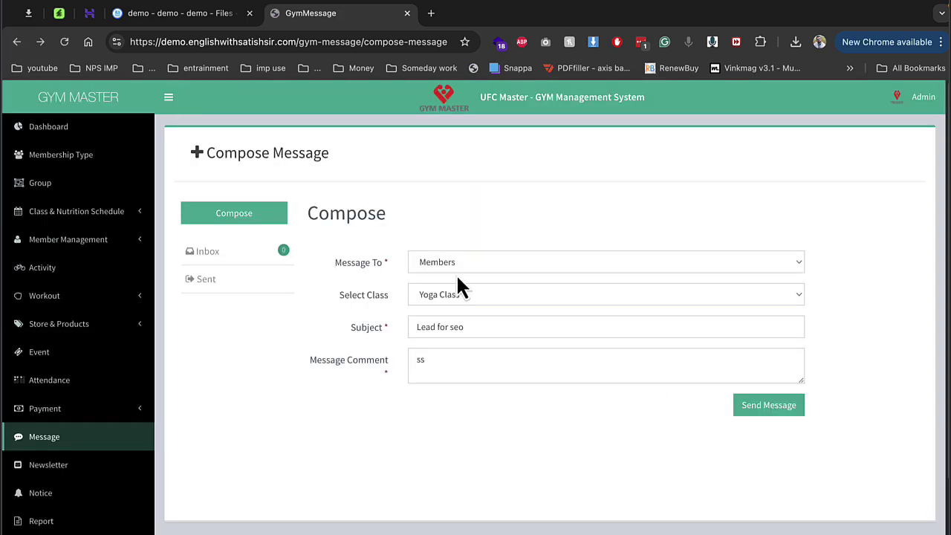
scroll(97, 483, "down", 3)
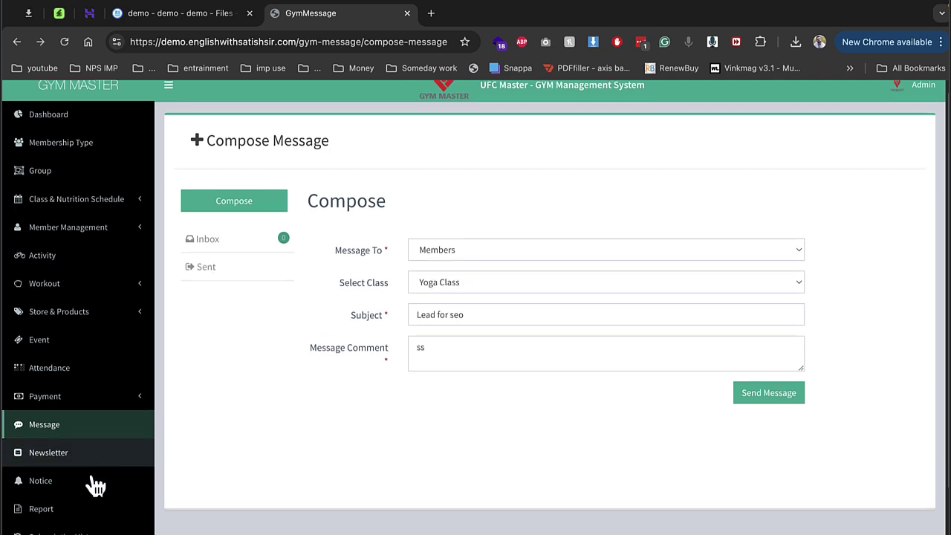
Step: Start a new notice titled xyz for All, assigned to Yoga Class
left_click(72, 435)
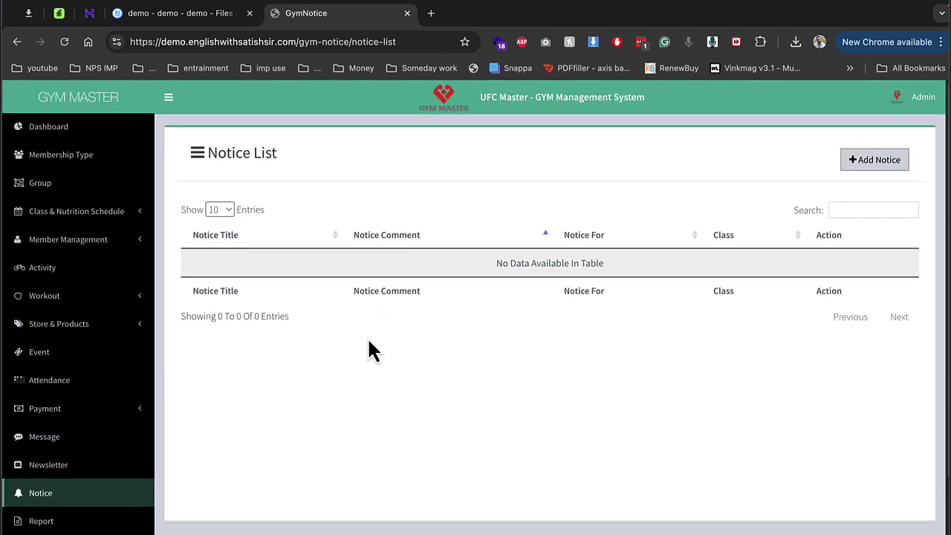
left_click(895, 162)
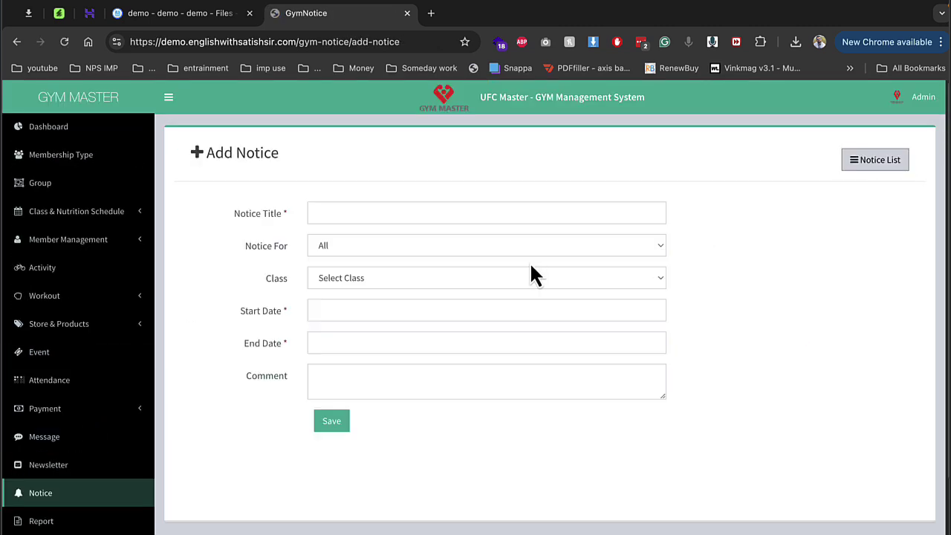
left_click(397, 208)
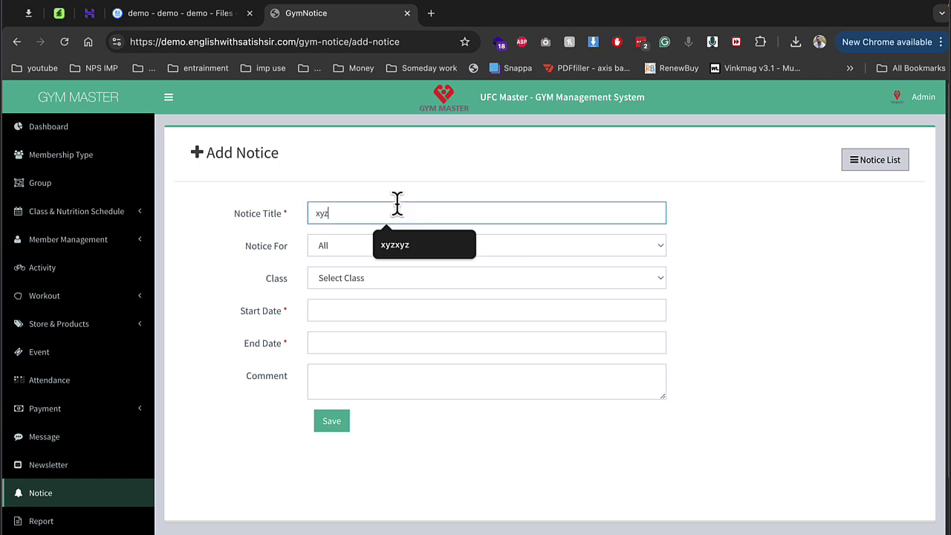
left_click(345, 248)
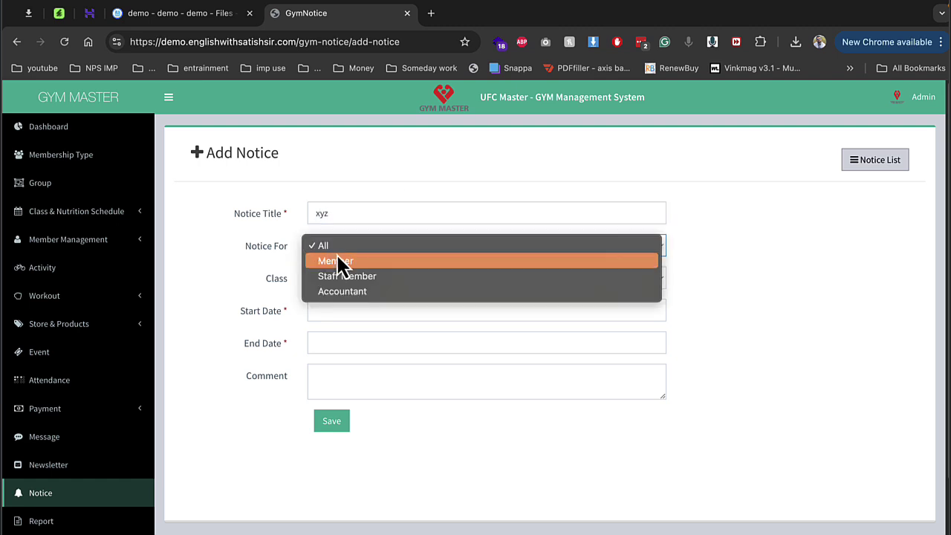
left_click(286, 281)
left_click(324, 284)
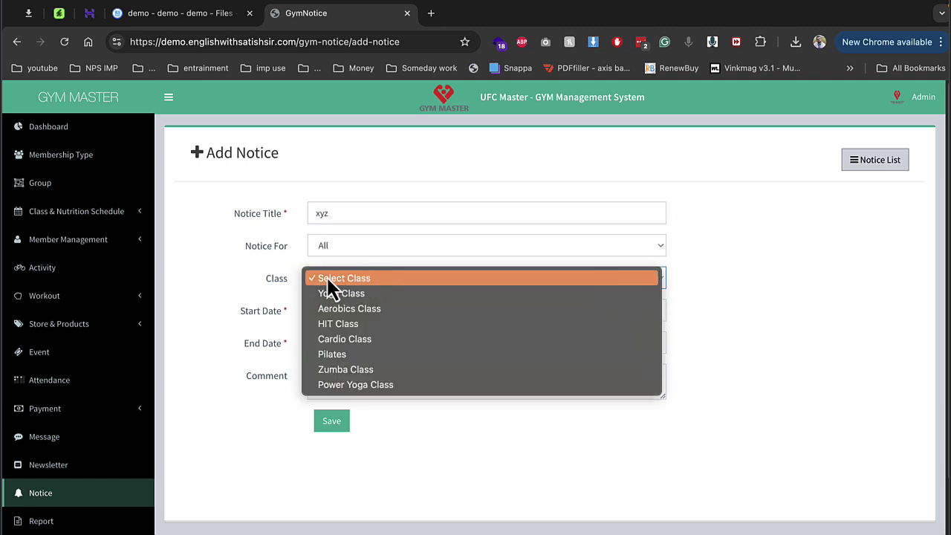
left_click(327, 280)
left_click(328, 277)
Step: Set the notice to run 12–13 August 2024 and save it
left_click(329, 291)
left_click(333, 312)
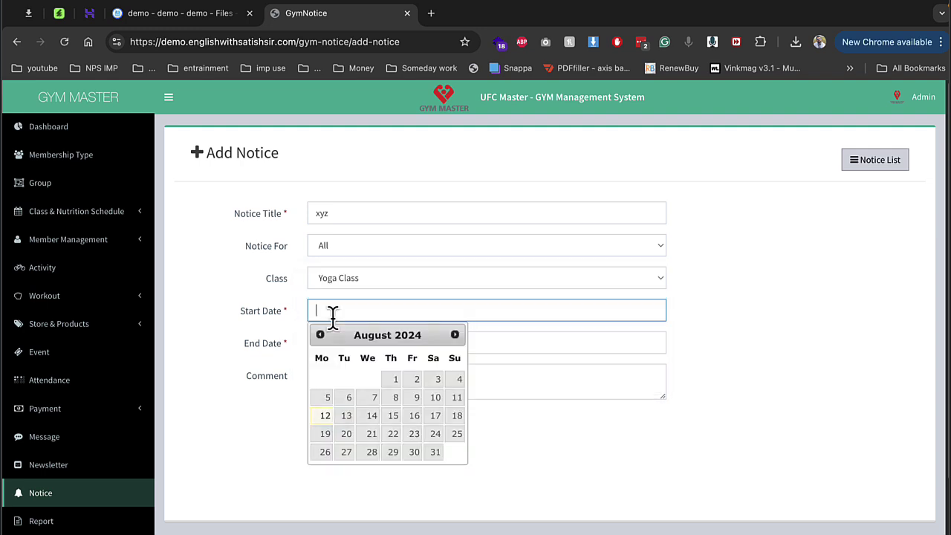
left_click(326, 416)
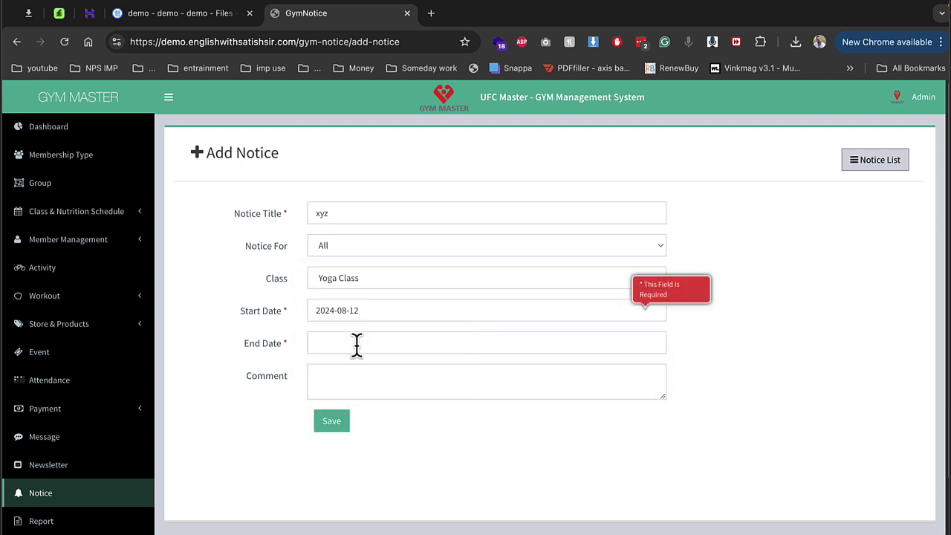
left_click(356, 344)
left_click(351, 448)
left_click(334, 422)
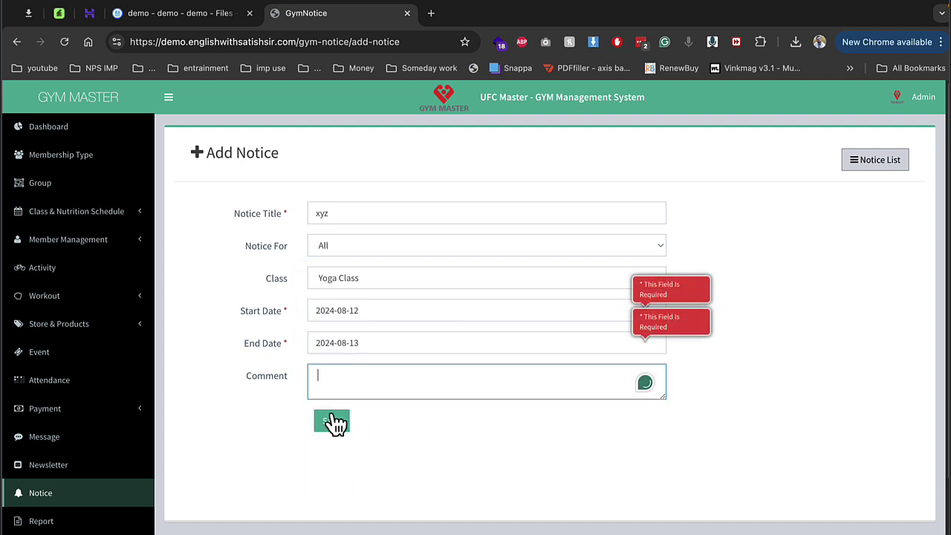
Step: Check the Xyz notice and a member's birthday on the dashboard's August 2024 calendar
left_click(50, 127)
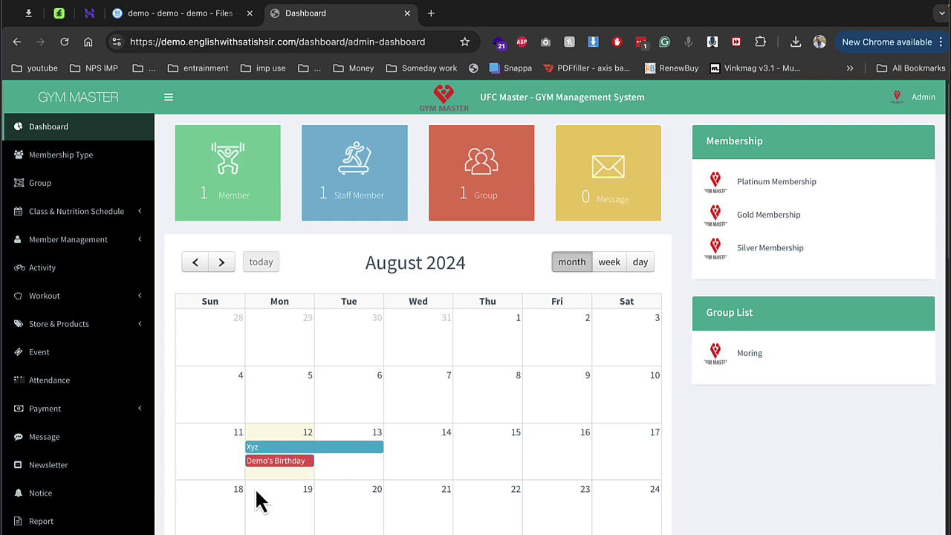
left_click_drag(253, 481, 331, 466)
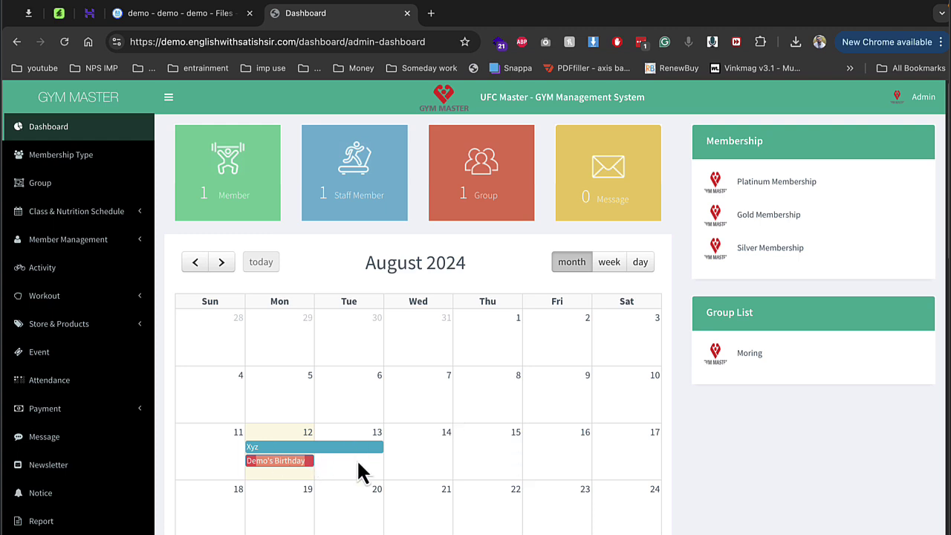
scroll(80, 523, "down", 3)
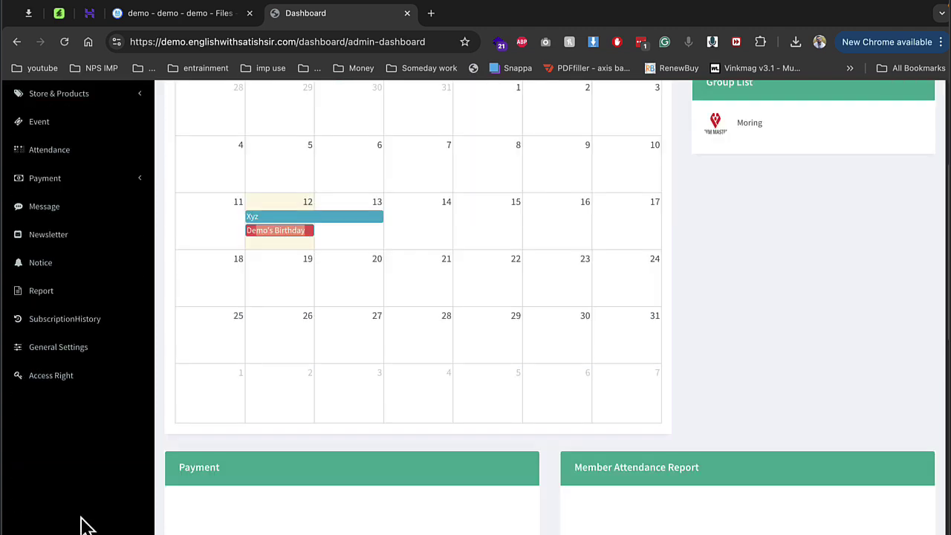
Step: View the attendance, membership status and monthly fee payment reports
left_click(67, 298)
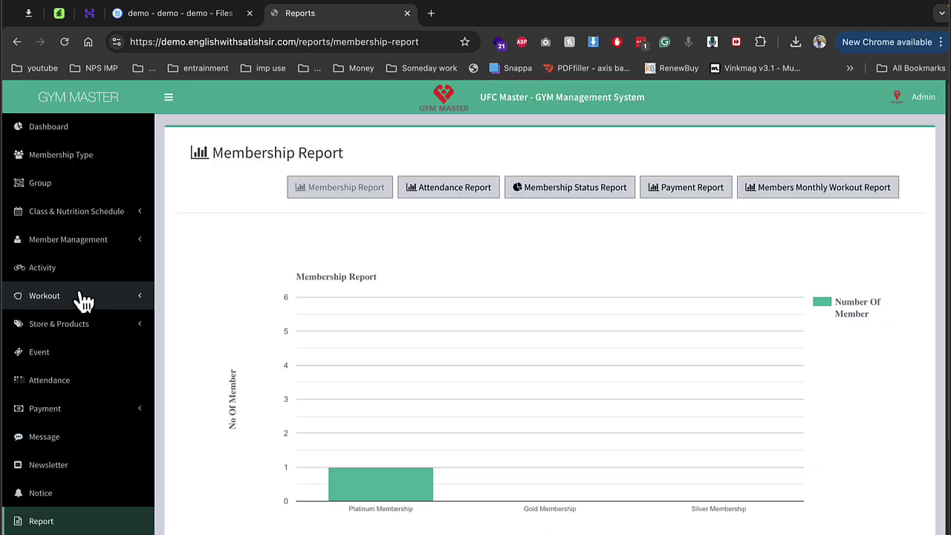
left_click(416, 199)
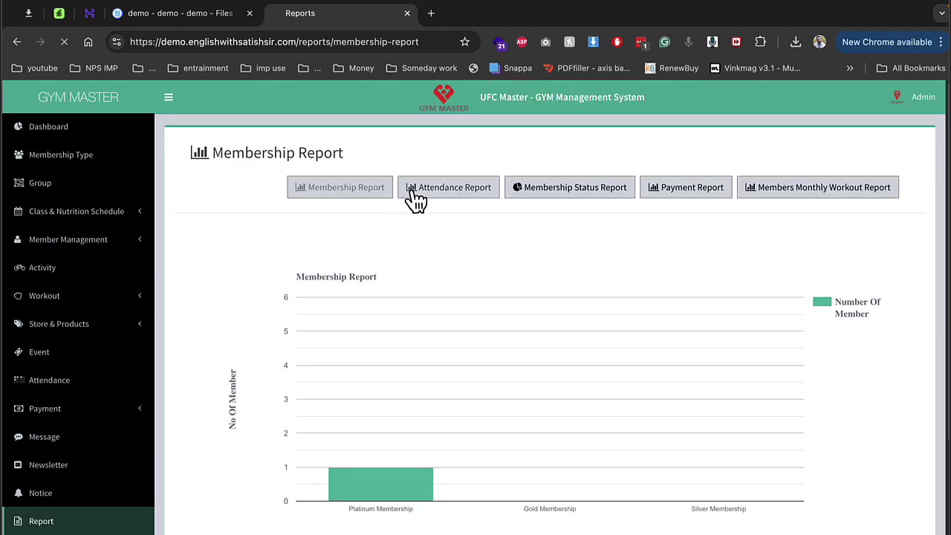
left_click(522, 202)
left_click(656, 204)
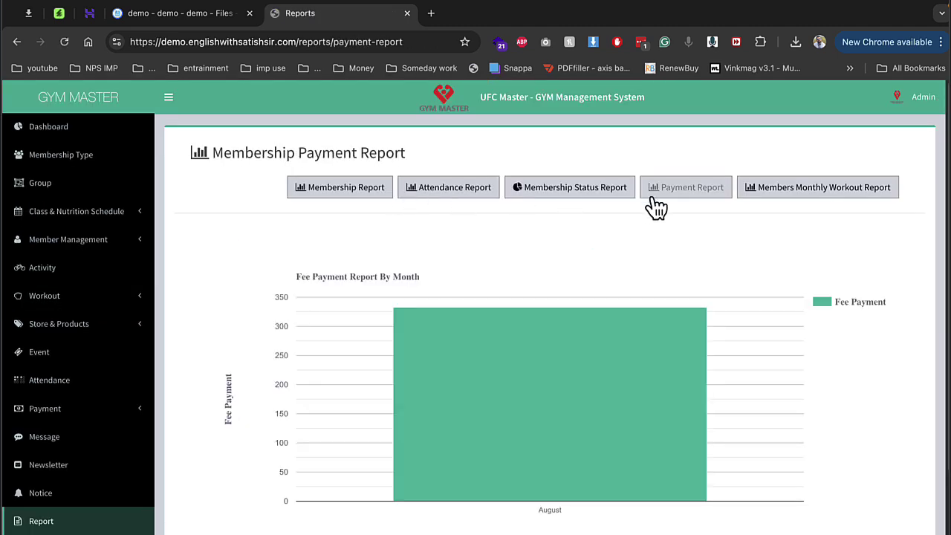
scroll(28, 475, "down", 2)
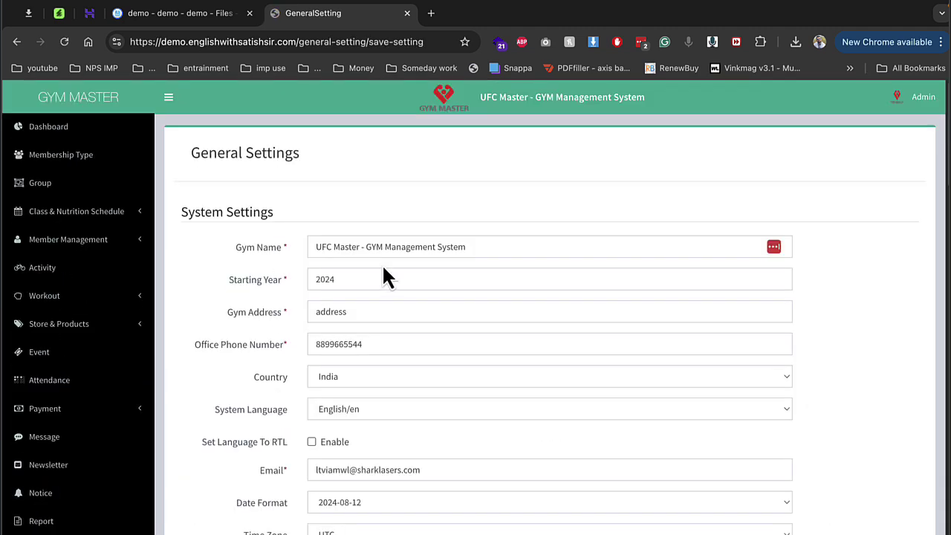
Step: Review the Access Right permissions table for Member, Staff Member and Accountant roles
scroll(383, 269, "down", 1)
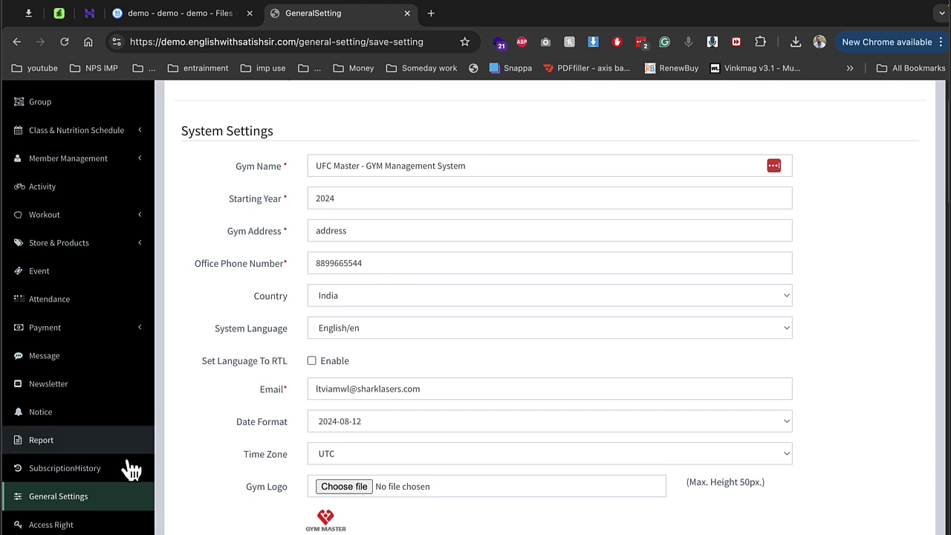
left_click(65, 524)
scroll(403, 346, "down", 3)
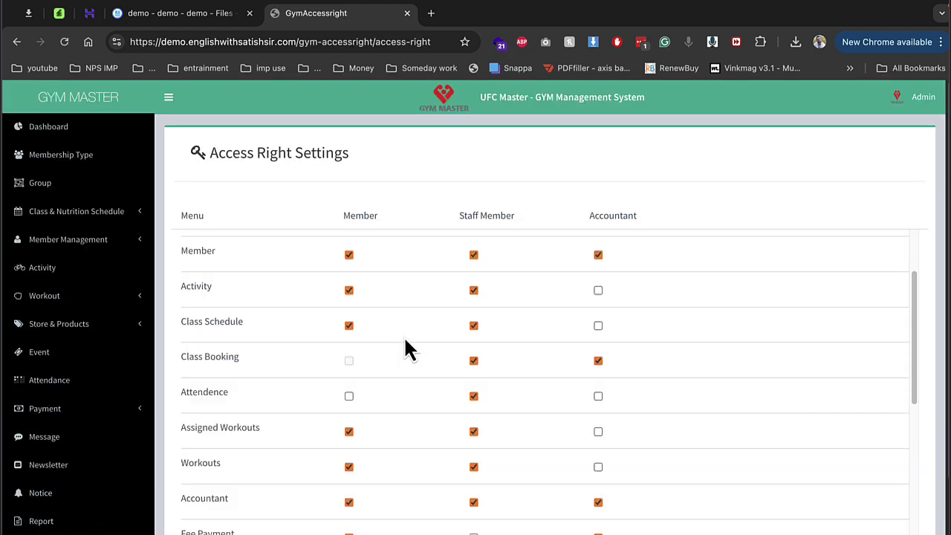
scroll(446, 330, "up", 3)
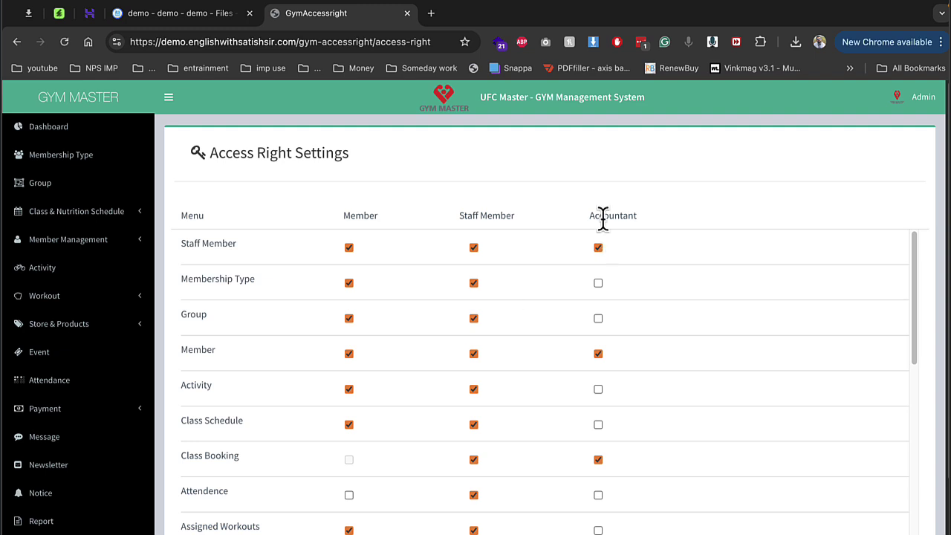
left_click_drag(97, 240, 240, 276)
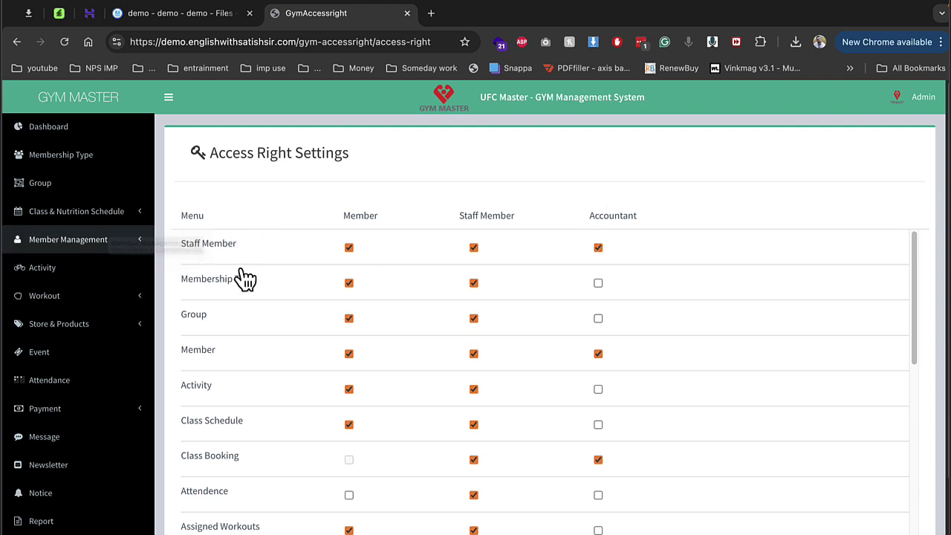
scroll(565, 361, "down", 3)
scroll(580, 297, "up", 1)
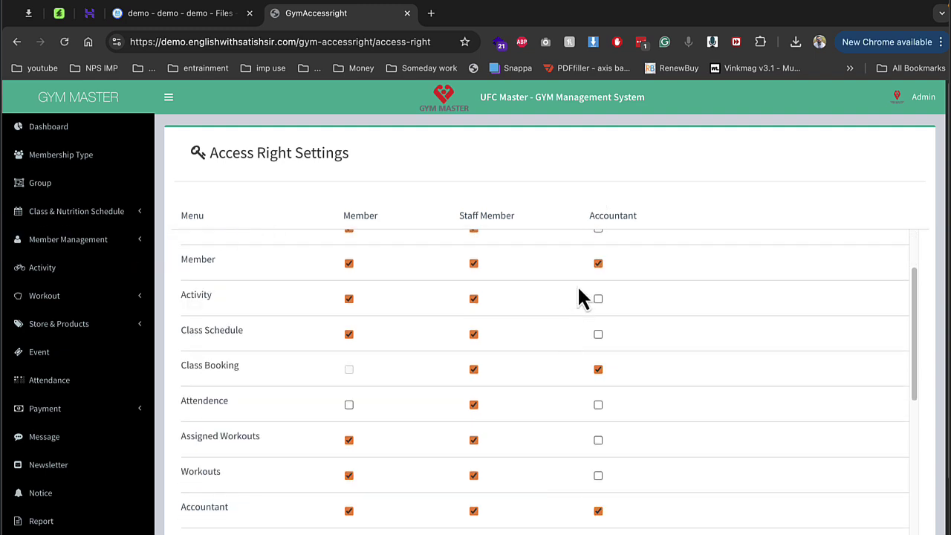
scroll(589, 301, "down", 1)
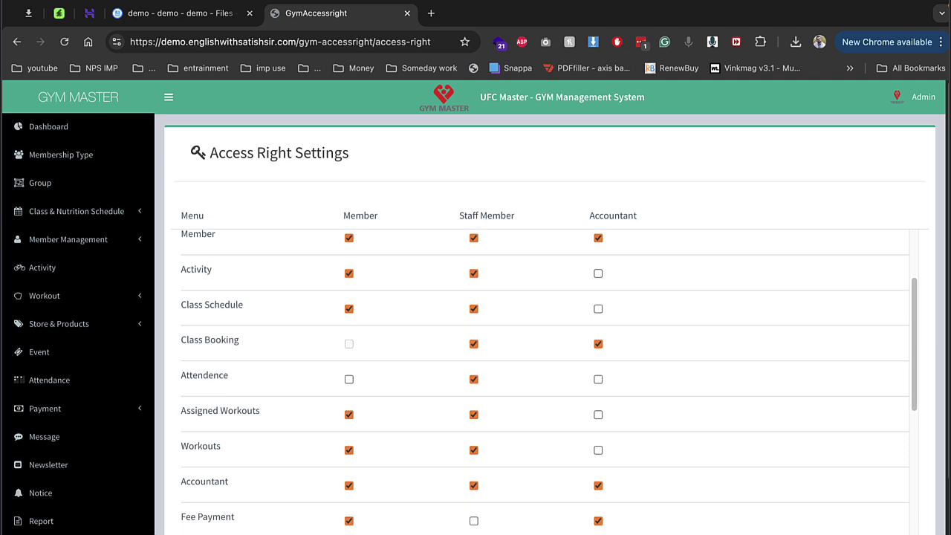
scroll(589, 476, "down", 3)
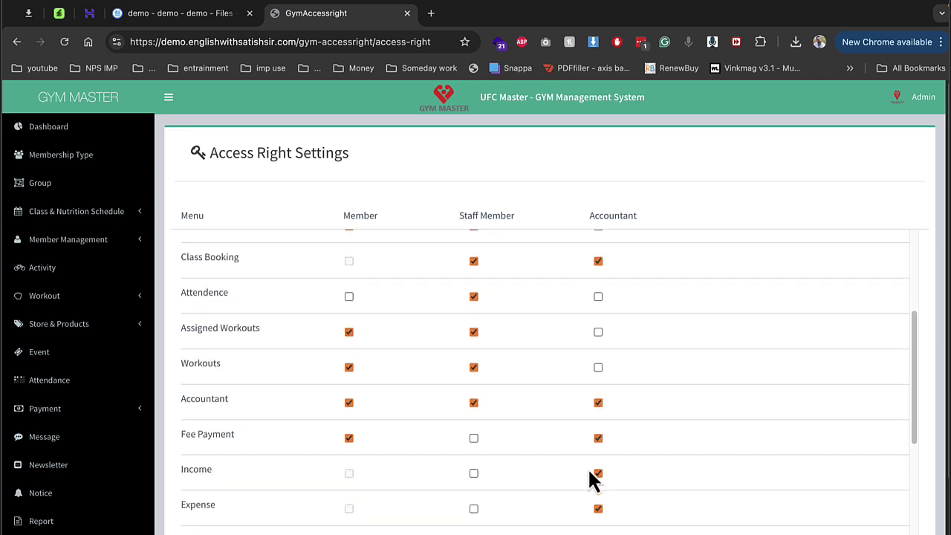
scroll(589, 475, "down", 10)
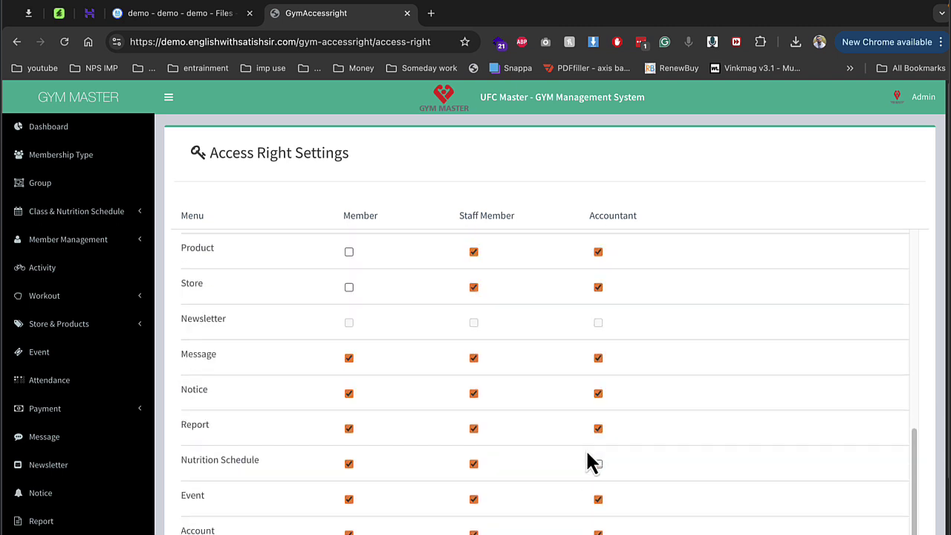
scroll(432, 296, "up", 13)
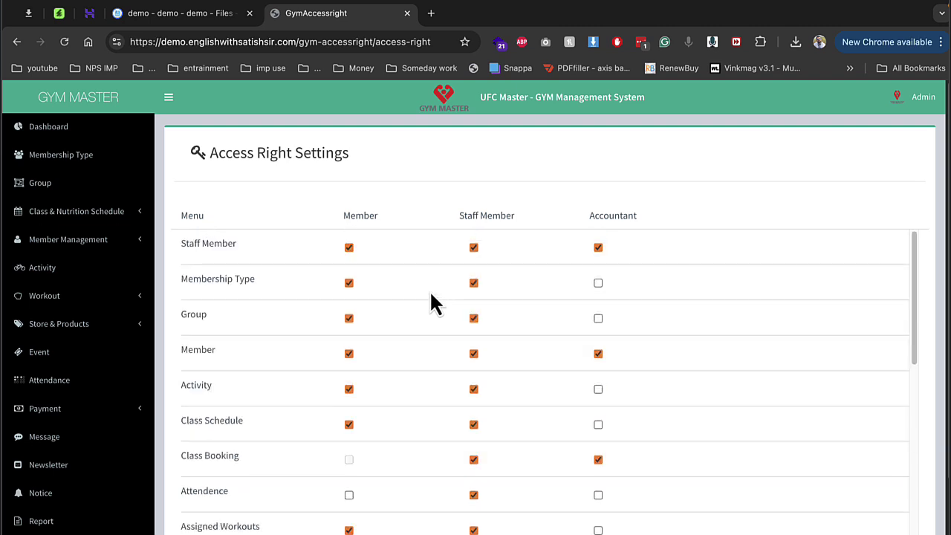
Step: Sign out of admin and log in with the member's username and password
left_click(919, 116)
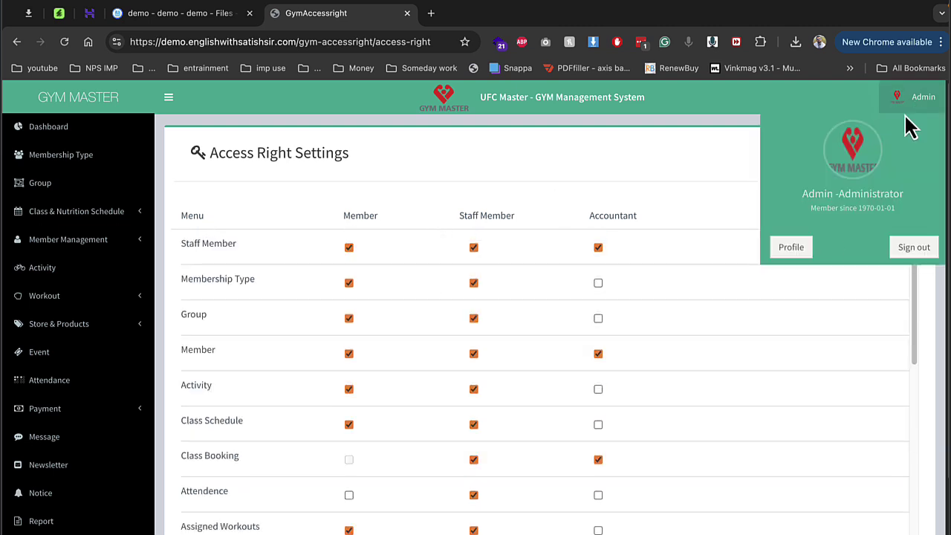
left_click(916, 248)
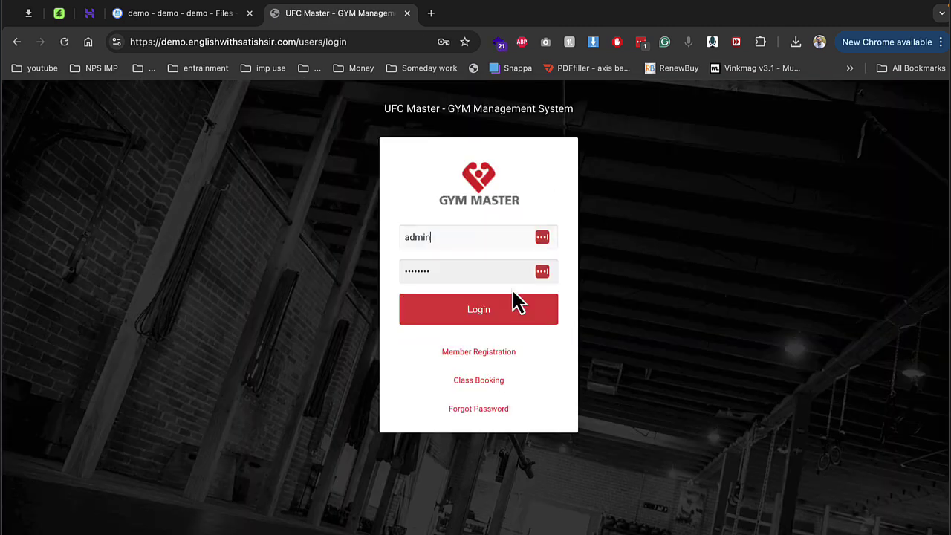
double_click(468, 238)
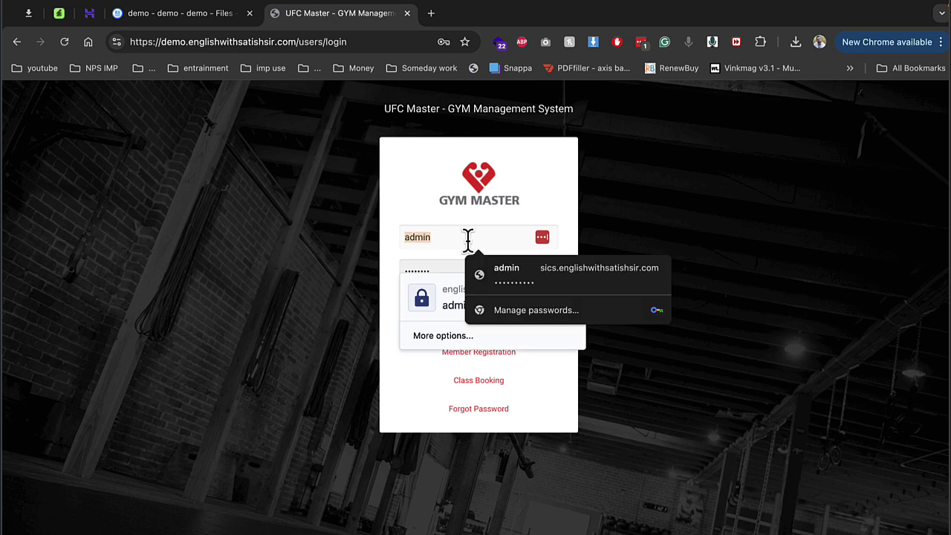
type("demosingh")
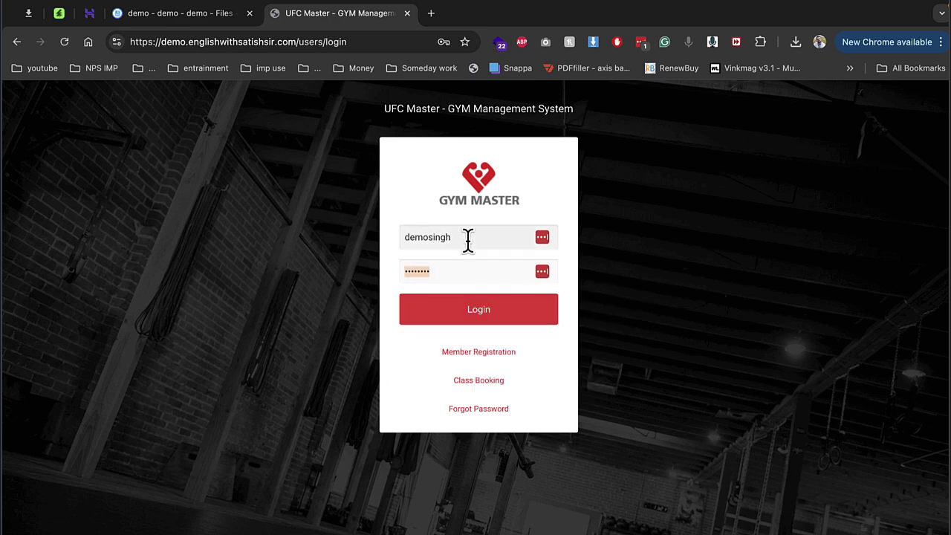
key("Tab")
key("Return")
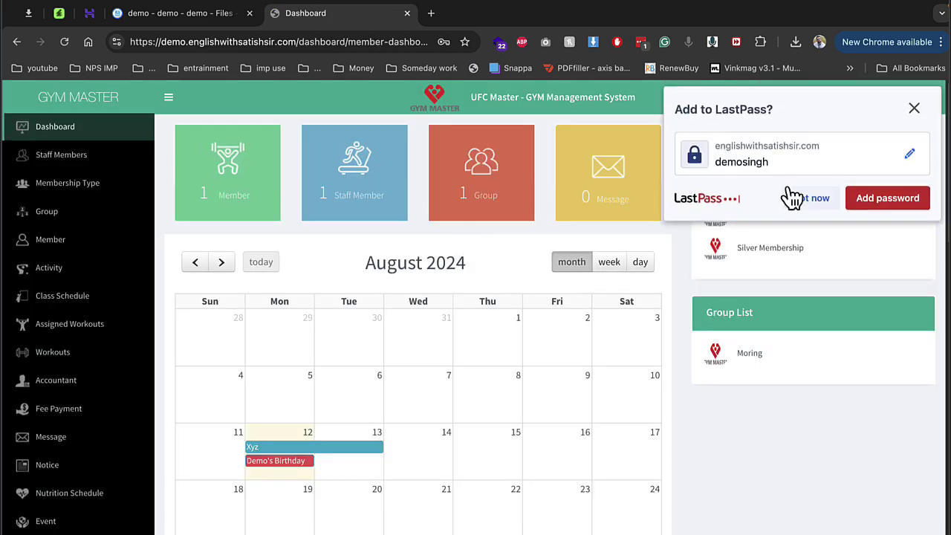
Step: Dismiss the save-password prompt and view Staff Members, Membership Type, Member, Group, Activity, Class Schedule, Workouts, then Fee Payment
left_click(809, 198)
left_click(87, 165)
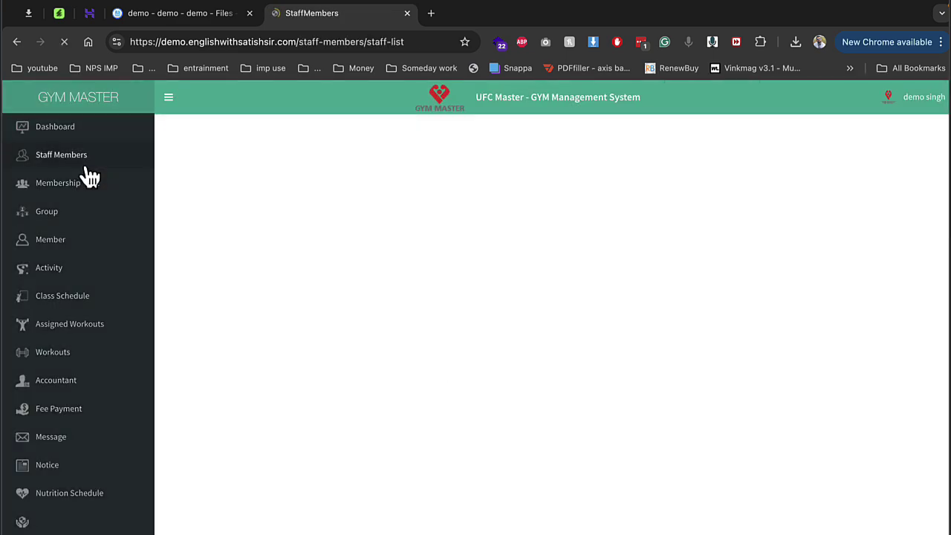
left_click(74, 185)
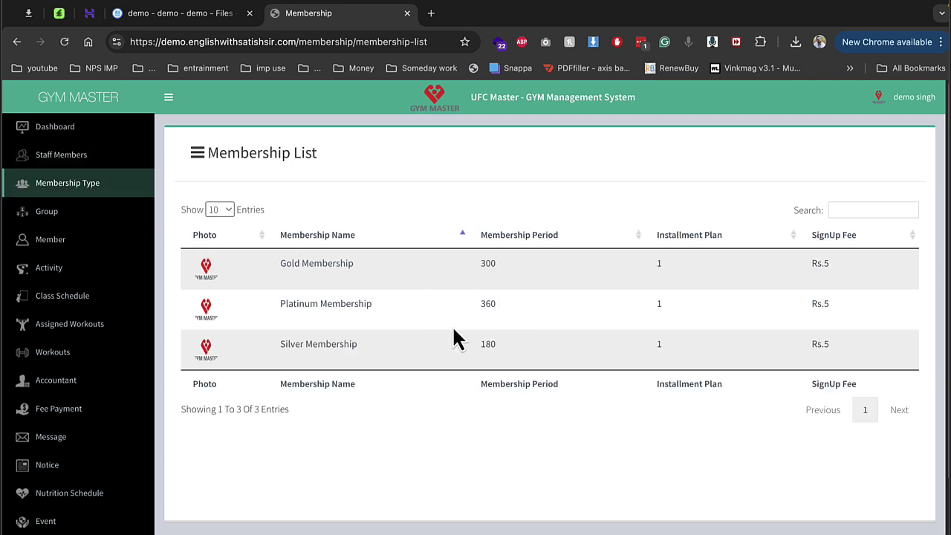
left_click(85, 236)
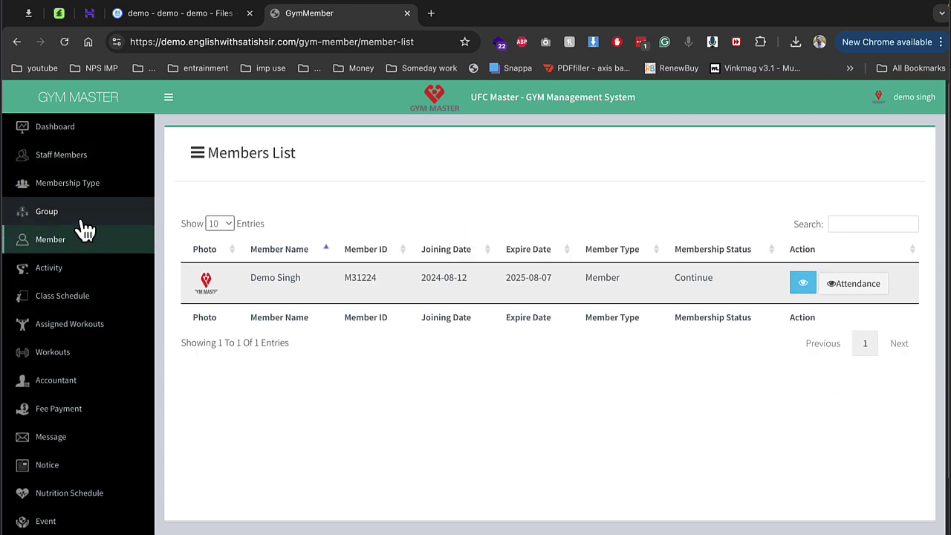
left_click(84, 221)
left_click(58, 272)
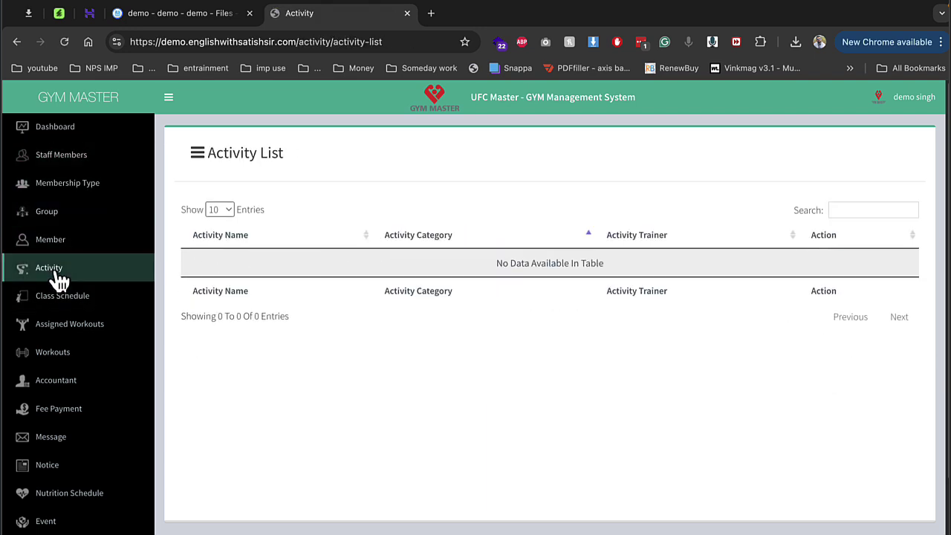
left_click(63, 296)
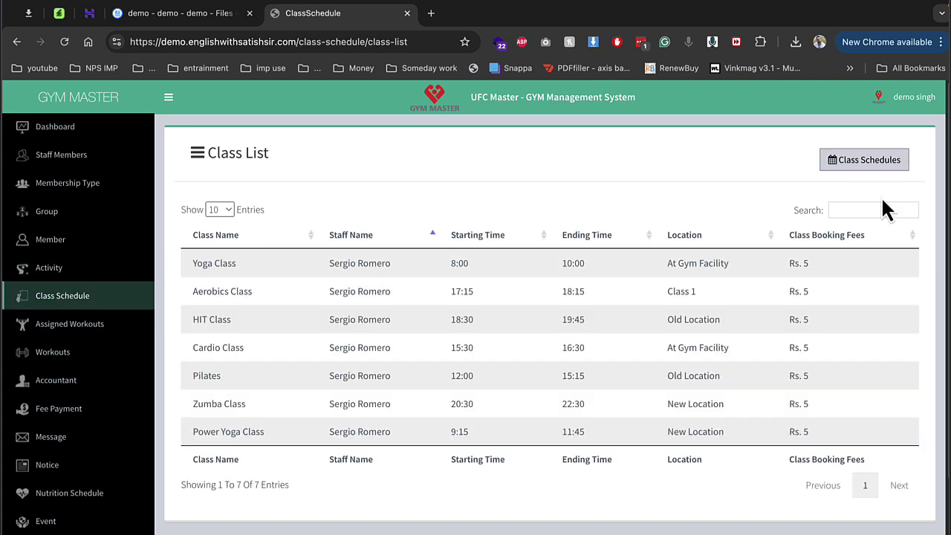
left_click(78, 353)
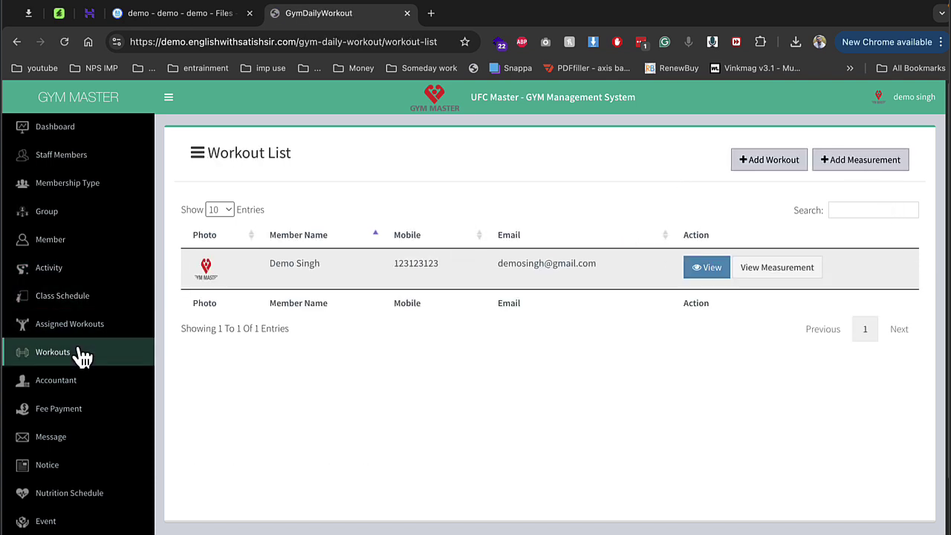
left_click(67, 408)
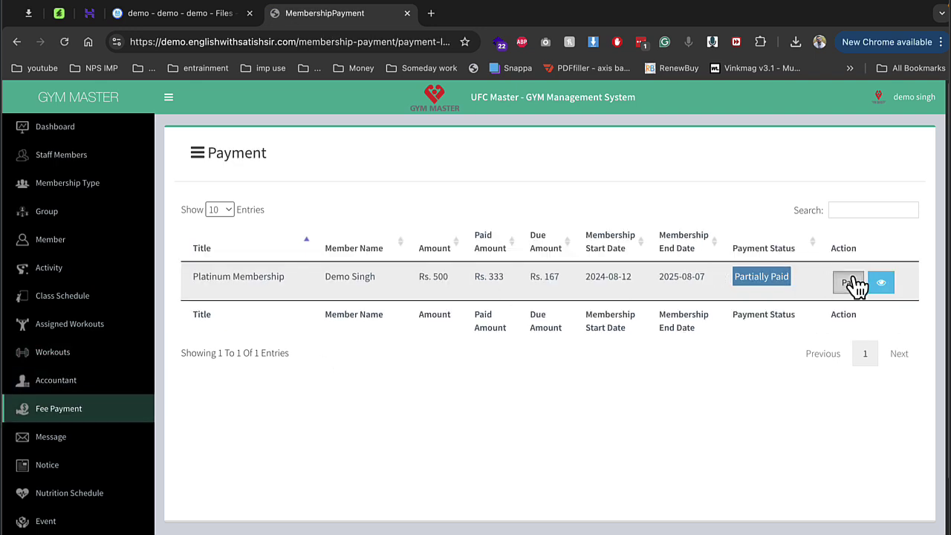
Step: Start paying the Platinum Membership's Rs. 167 due with Stripe, close the form unpaid, and view Subscription History
left_click(851, 283)
left_click(587, 158)
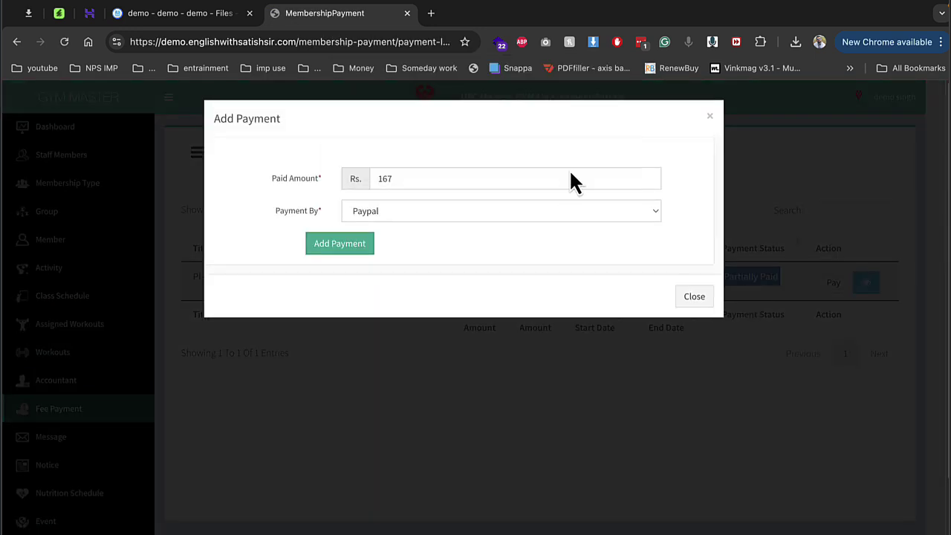
left_click(545, 212)
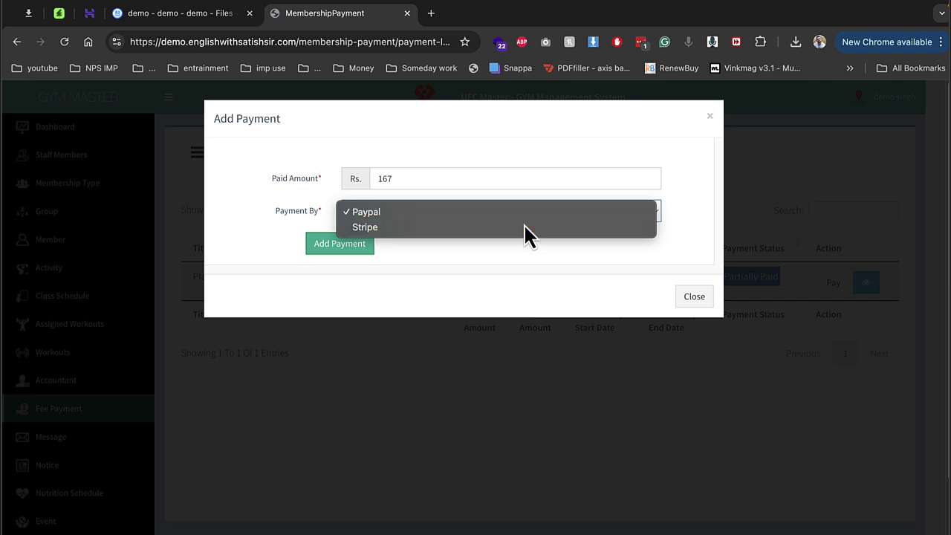
left_click(526, 227)
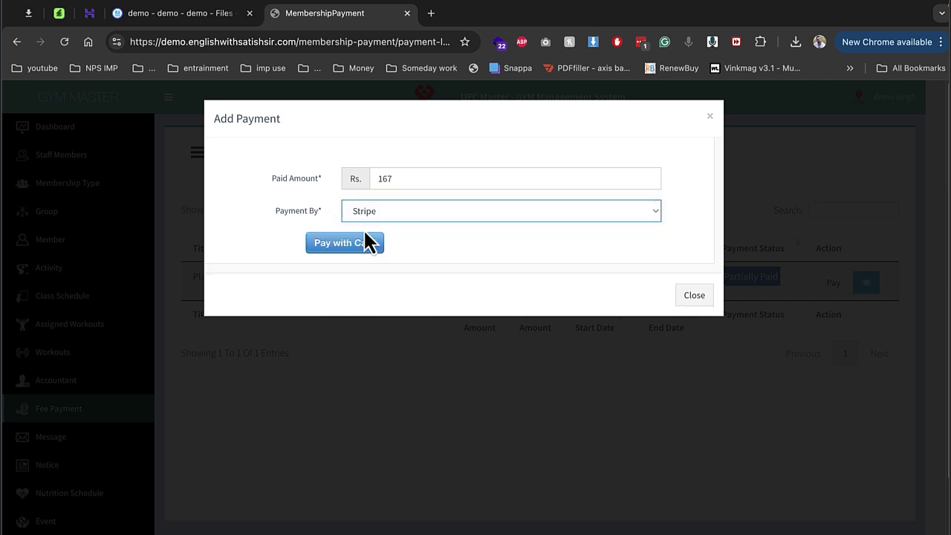
left_click(693, 297)
scroll(159, 371, "down", 1)
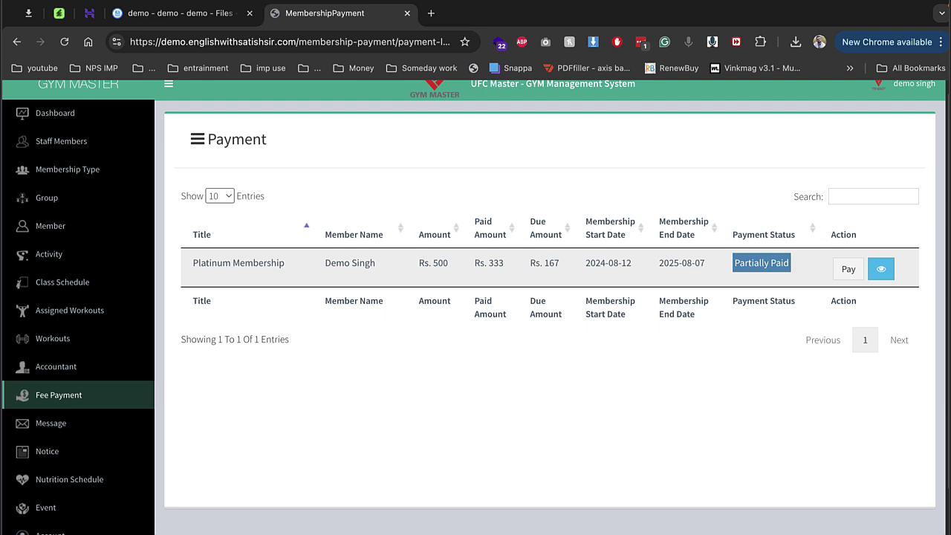
left_click(53, 529)
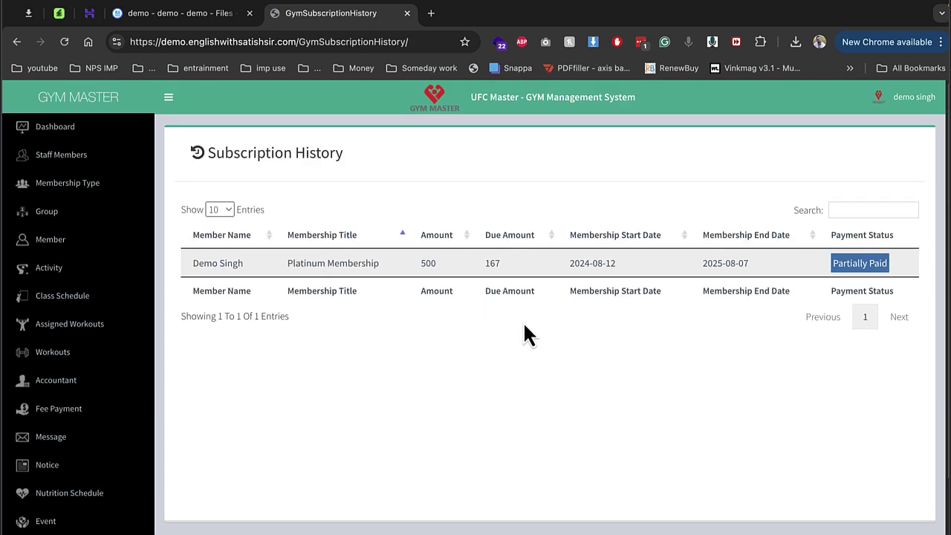